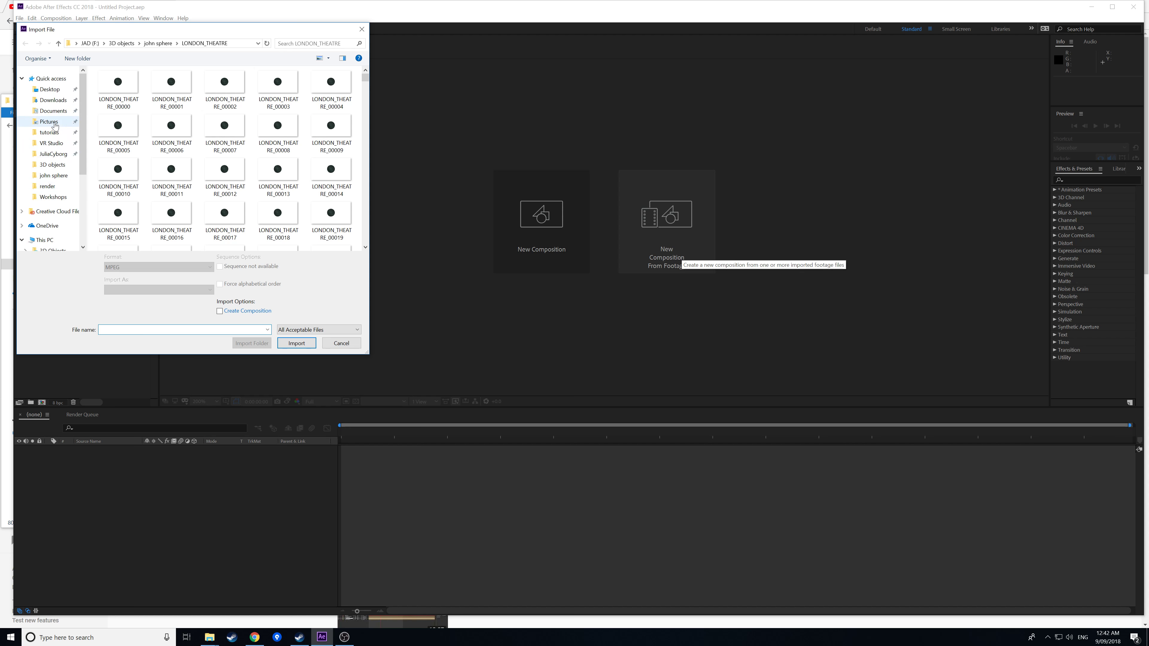
Import the LONDON_THEATRE footage from the 3D objects folder into its own composition.
{"action": "left_click", "coordinate": [57, 134]}
{"action": "double_click", "coordinate": [112, 107]}
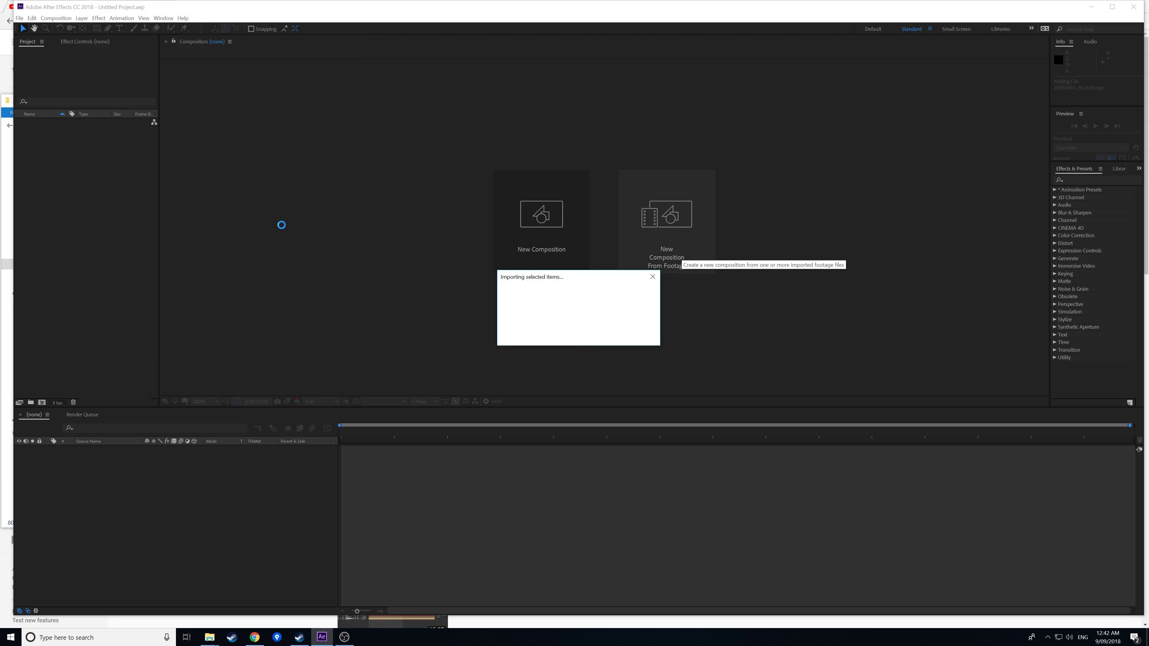
{"action": "scroll", "coordinate": [509, 313], "scroll_direction": "down", "scroll_amount": 5}
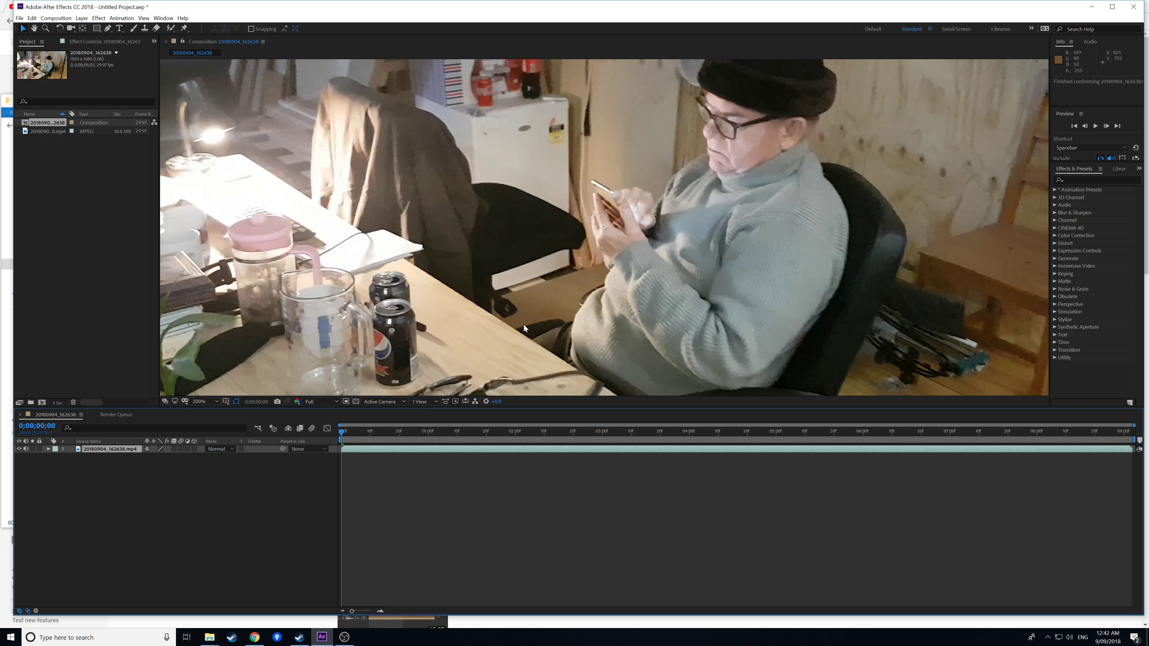
{"action": "scroll", "coordinate": [511, 309], "scroll_direction": "up", "scroll_amount": 4}
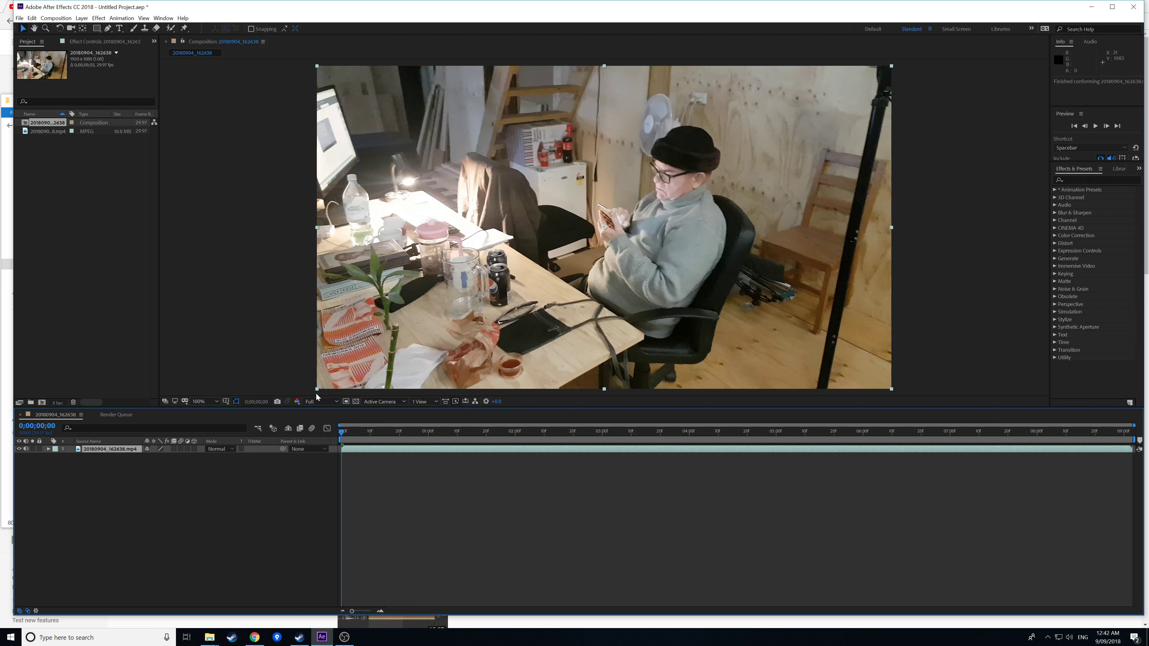
{"action": "left_click", "coordinate": [1095, 127]}
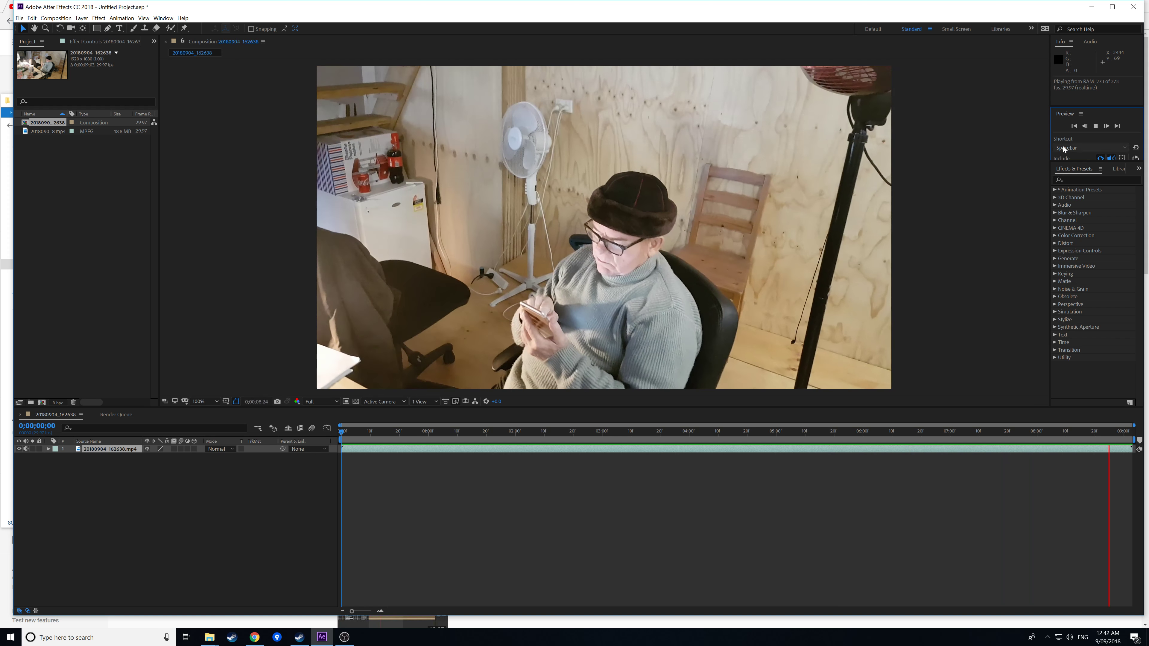
{"action": "left_click", "coordinate": [1095, 126]}
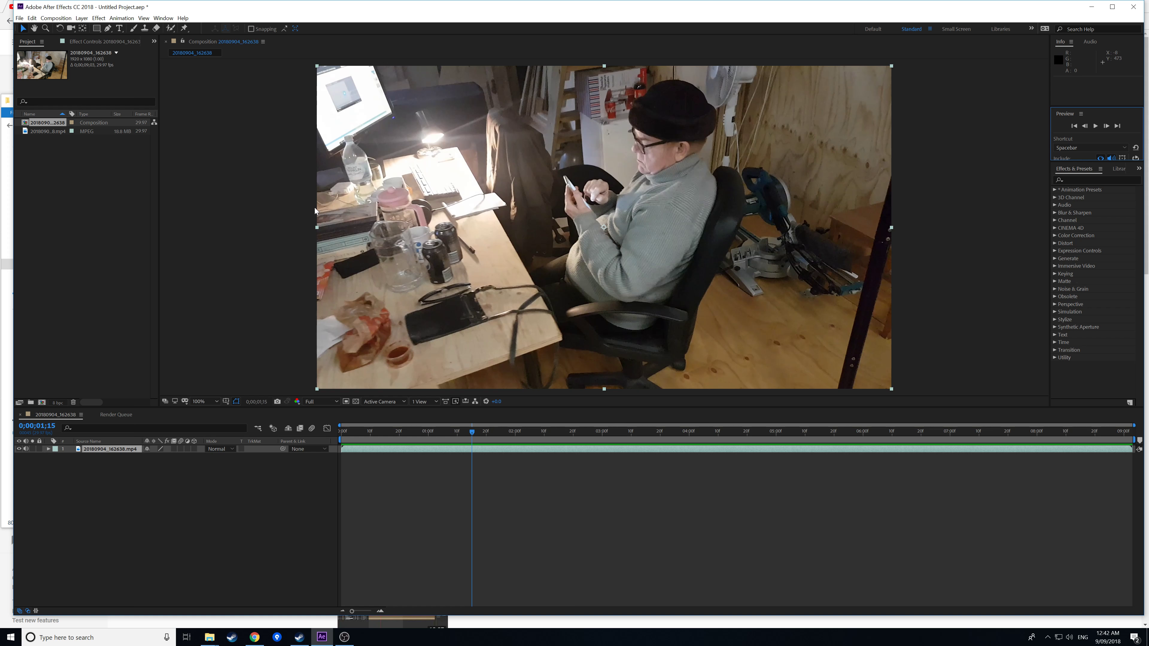
{"action": "left_click", "coordinate": [277, 219]}
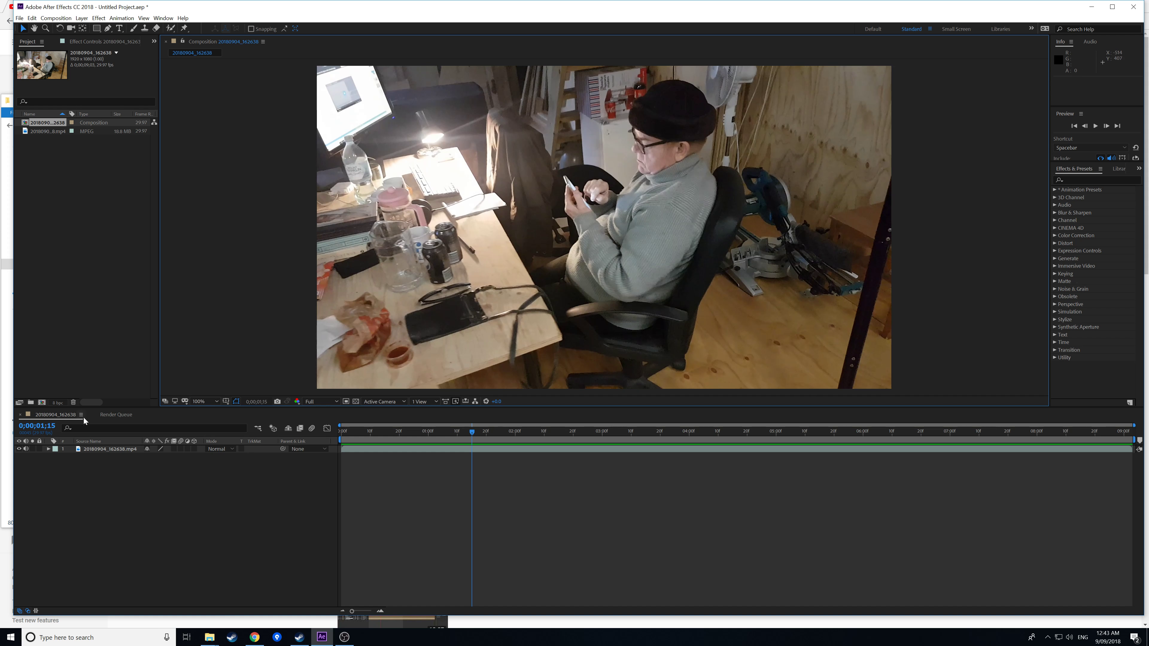
{"action": "left_click", "coordinate": [110, 448]}
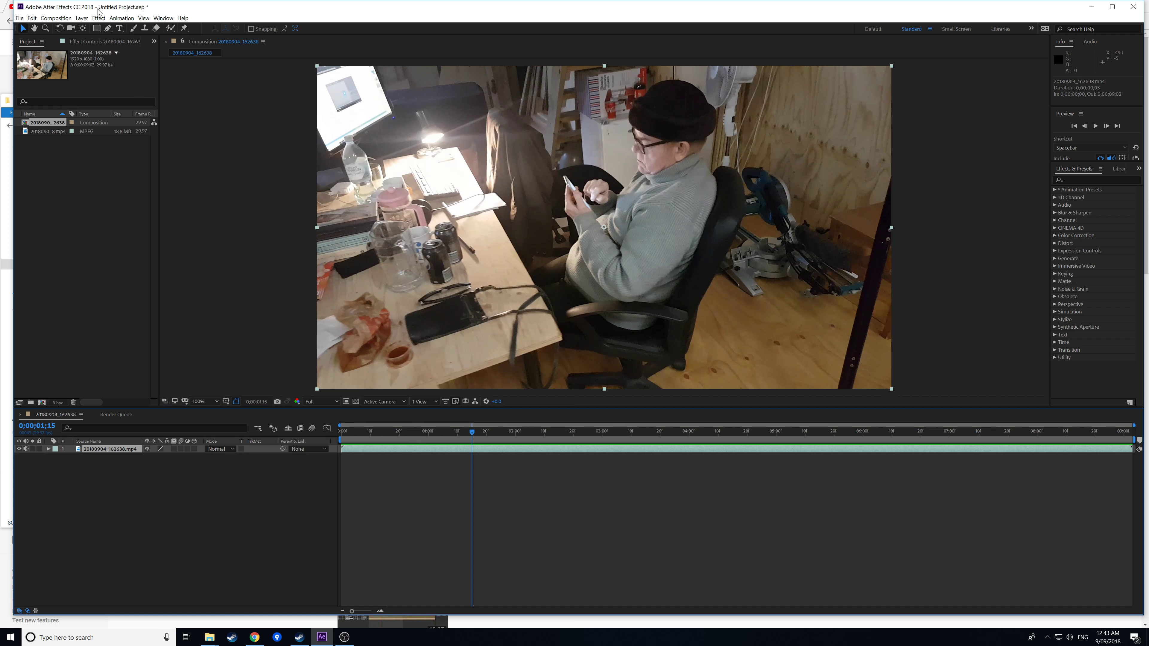
Apply the 3D Camera Tracker to the footage with Animation > Track Camera.
{"action": "left_click", "coordinate": [121, 18]}
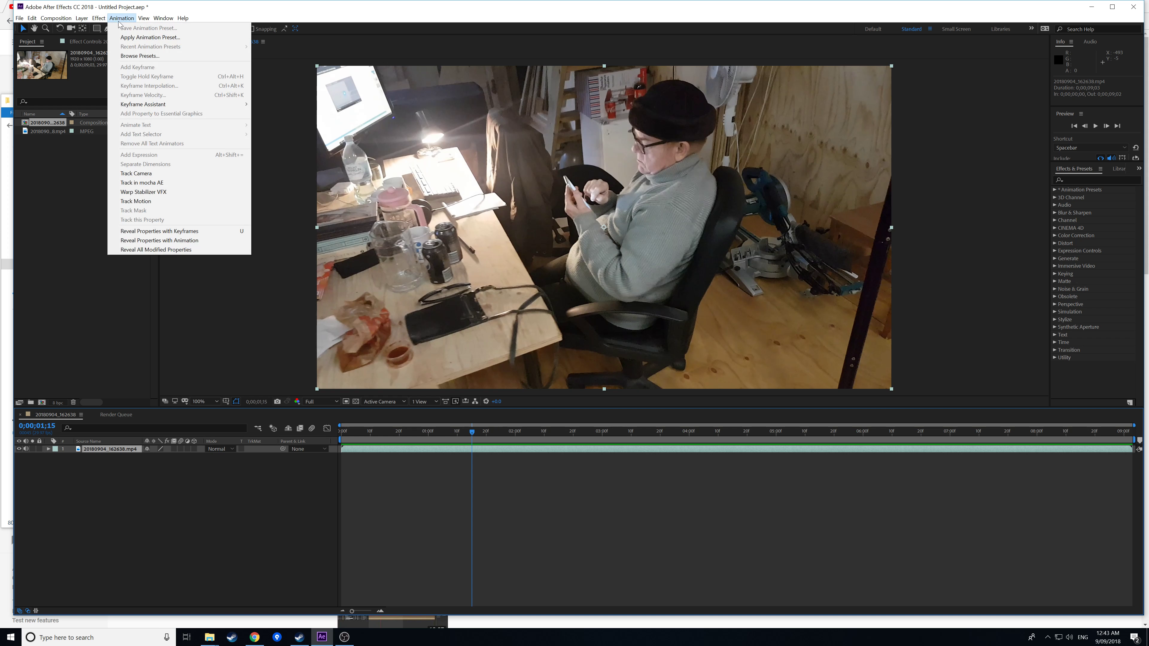
{"action": "left_click", "coordinate": [184, 174]}
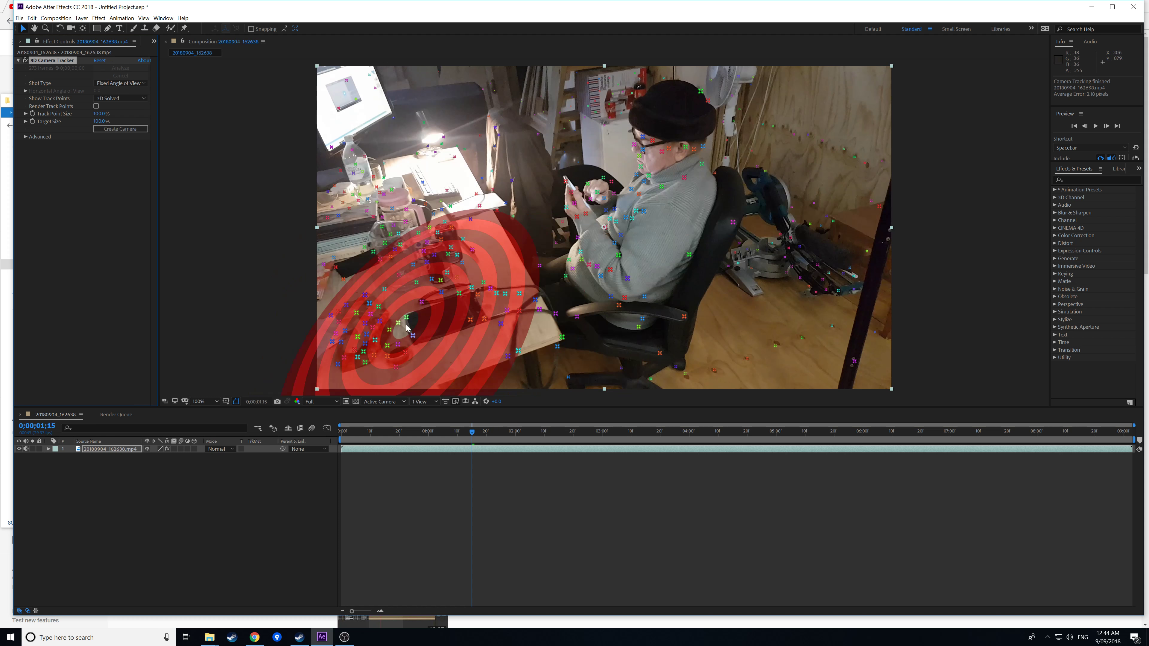
Scrub through the frames to verify the track, then open the tracker menu at a table-edge point.
{"action": "left_click", "coordinate": [385, 431]}
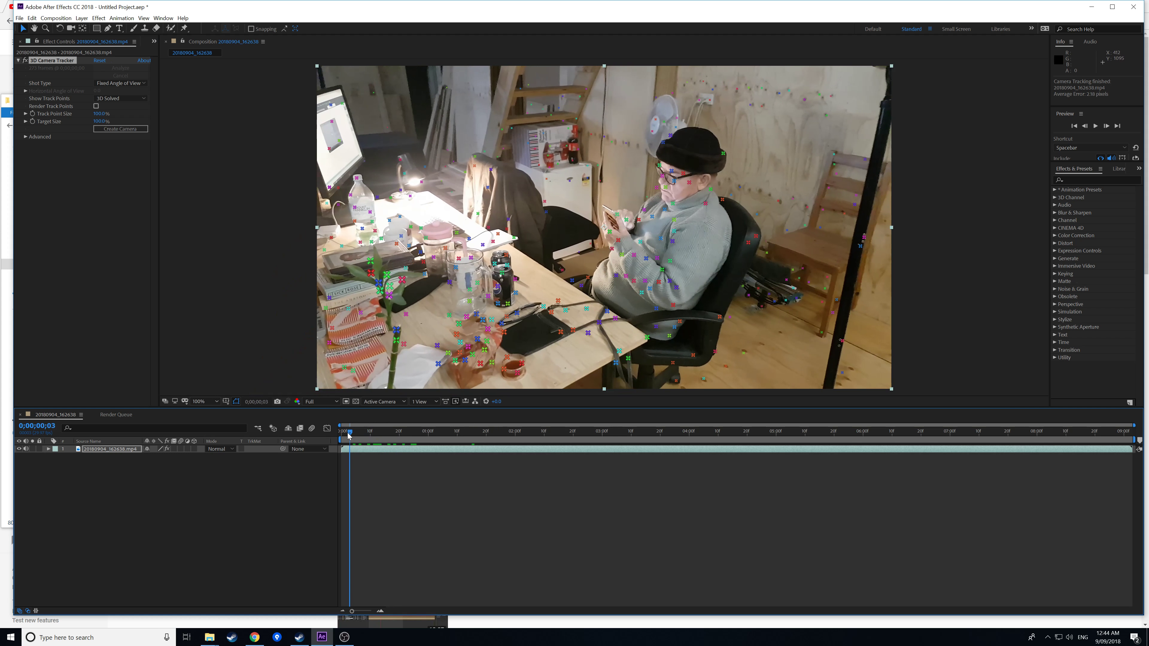
{"action": "left_click_drag", "start_coordinate": [403, 435], "coordinate": [340, 431]}
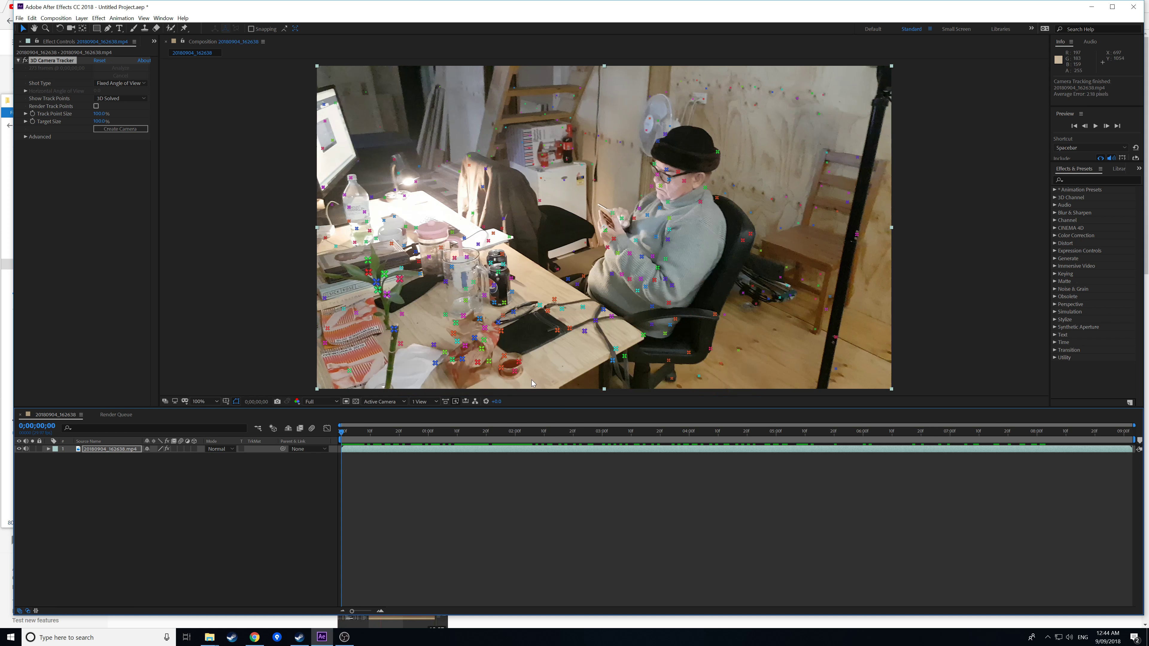
{"action": "right_click", "coordinate": [617, 350]}
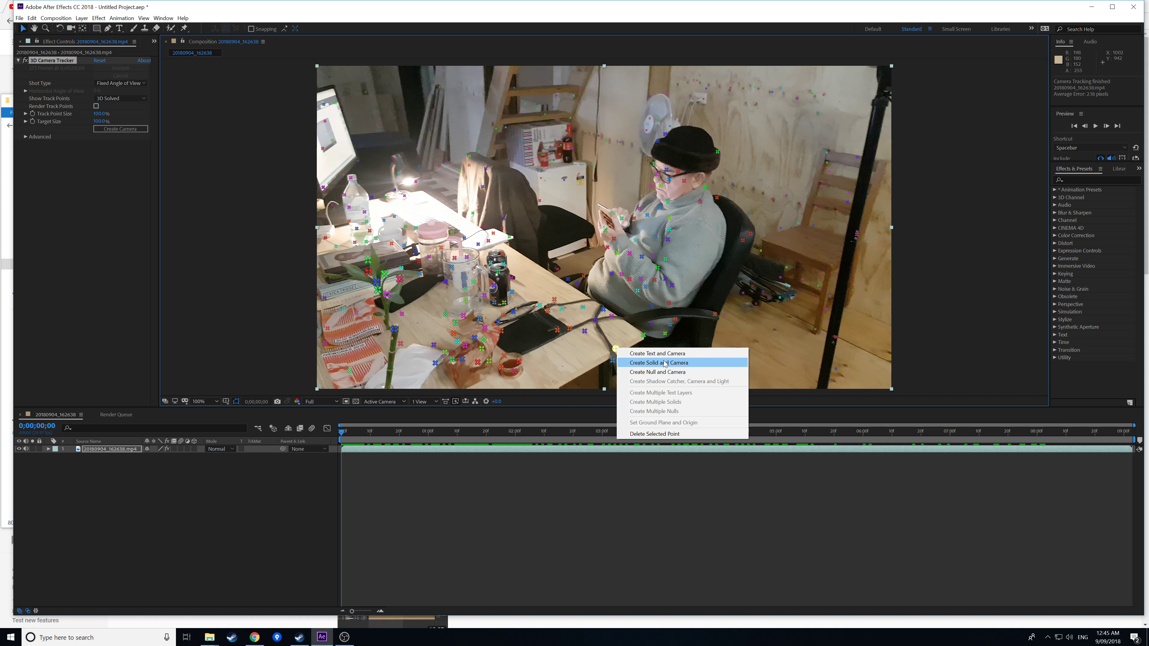
Create the Track Null 1 and 3D Tracker Camera, then view the camera path from Top.
{"action": "left_click", "coordinate": [652, 372]}
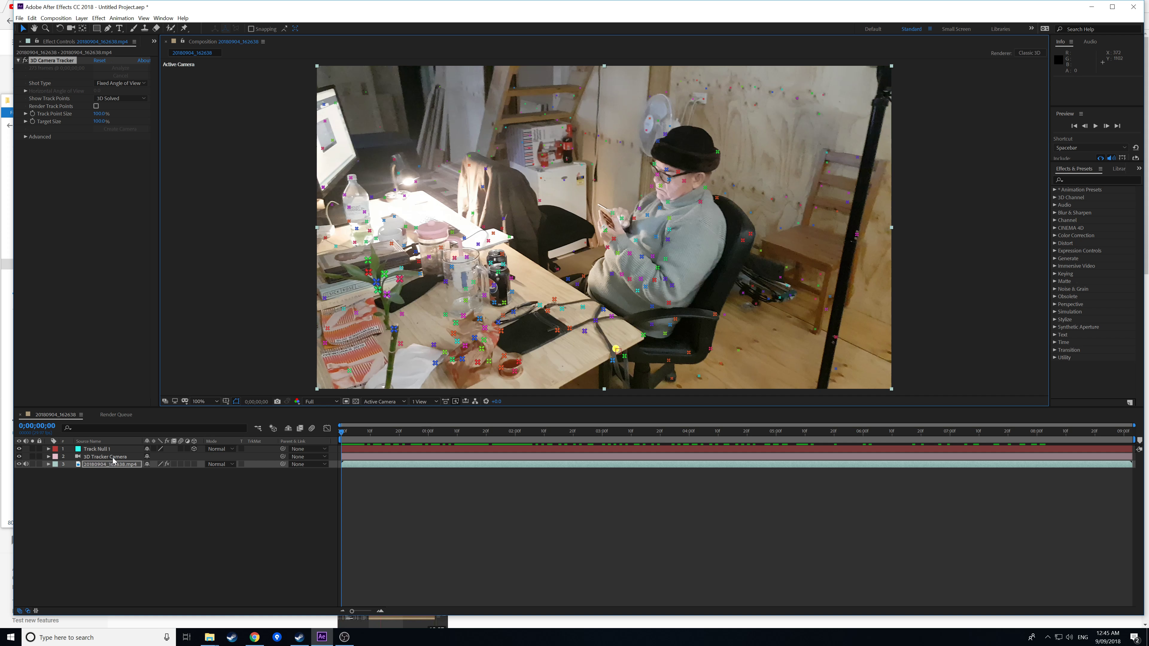
{"action": "left_click", "coordinate": [382, 401]}
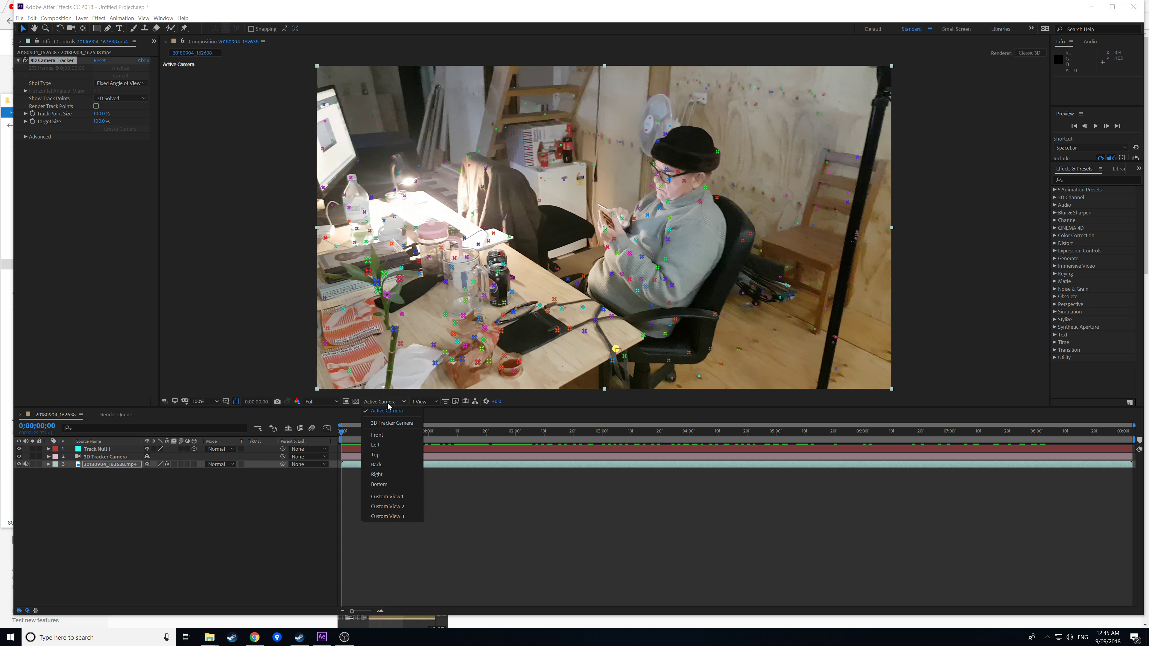
{"action": "left_click", "coordinate": [385, 454]}
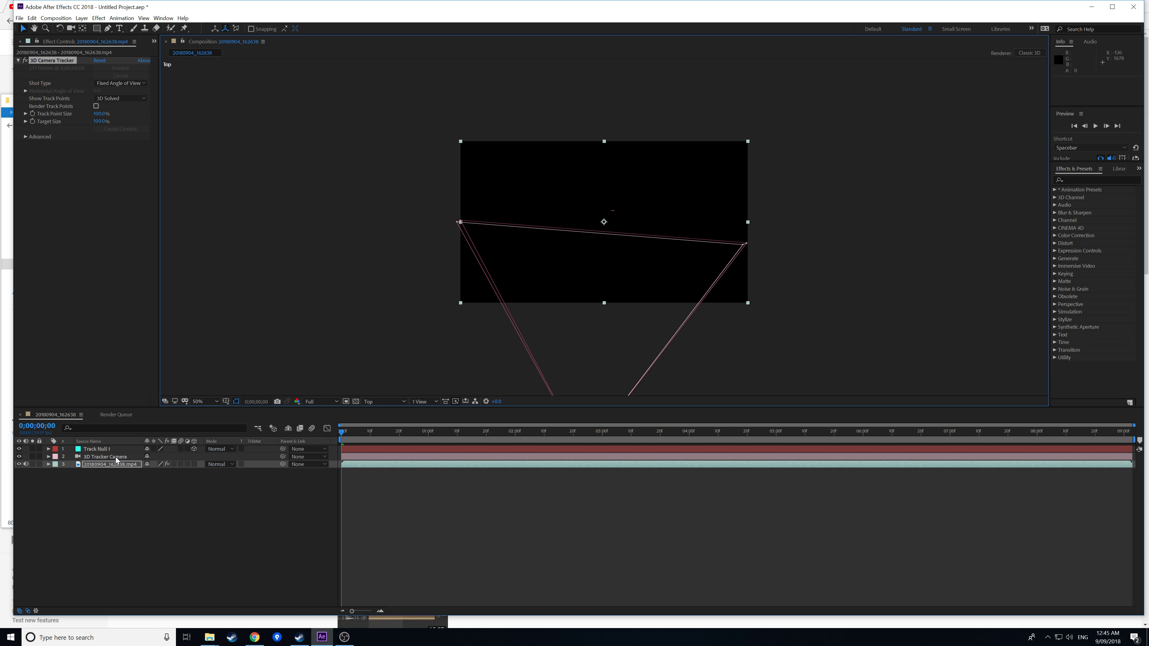
{"action": "left_click", "coordinate": [371, 457]}
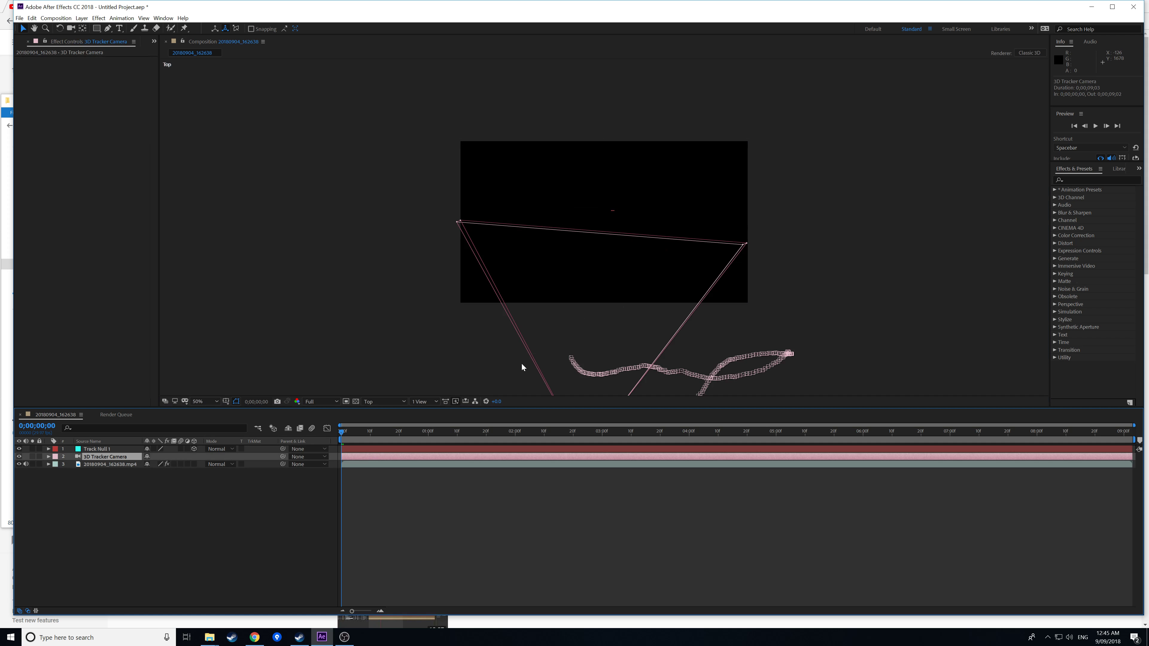
{"action": "scroll", "coordinate": [590, 311], "scroll_direction": "down", "scroll_amount": 2}
{"action": "scroll", "coordinate": [617, 344], "scroll_direction": "up", "scroll_amount": 1}
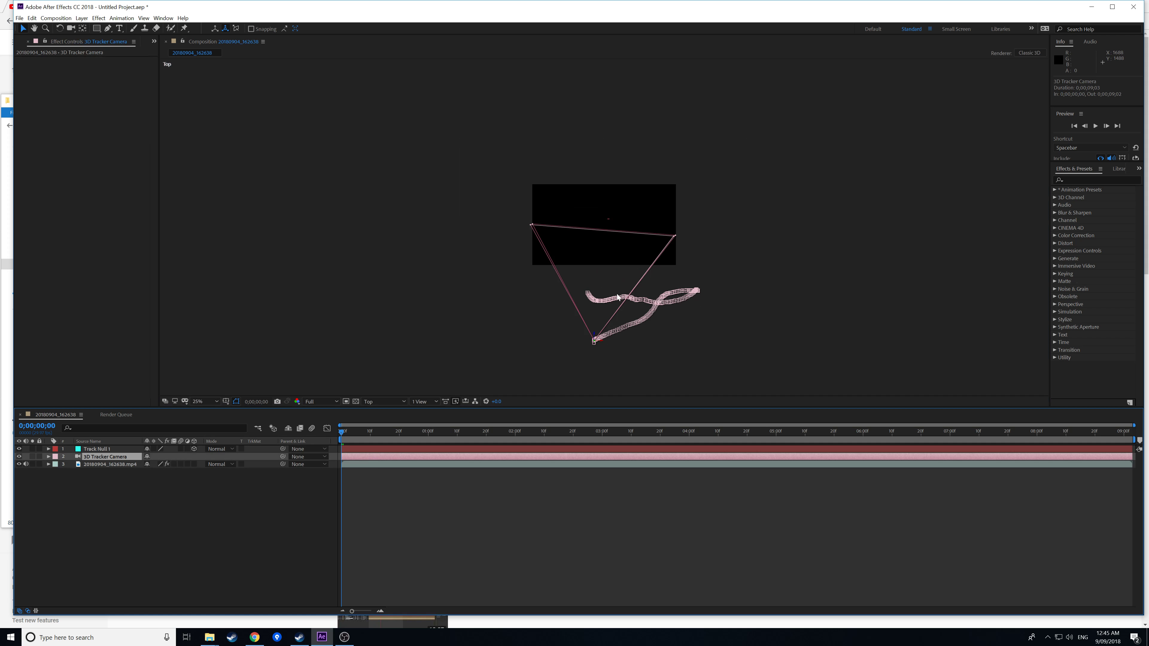
Inspect the scene from the Front view, then return to the Active Camera view.
{"action": "left_click", "coordinate": [379, 402]}
{"action": "left_click", "coordinate": [396, 435]}
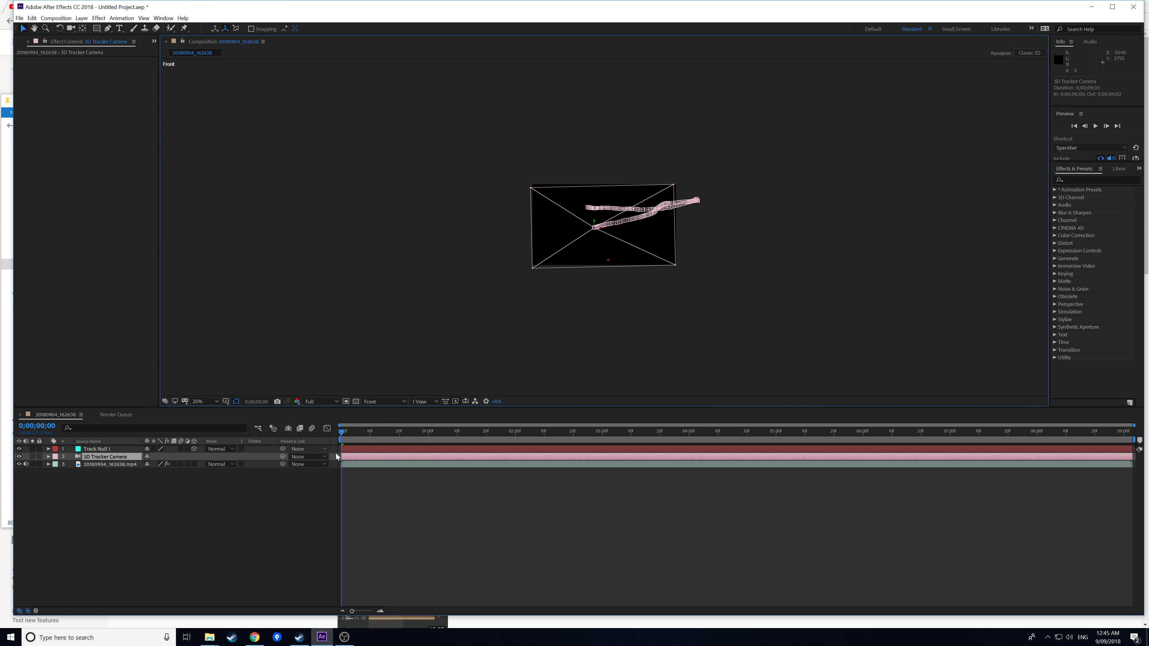
{"action": "left_click", "coordinate": [362, 465]}
{"action": "left_click", "coordinate": [378, 402]}
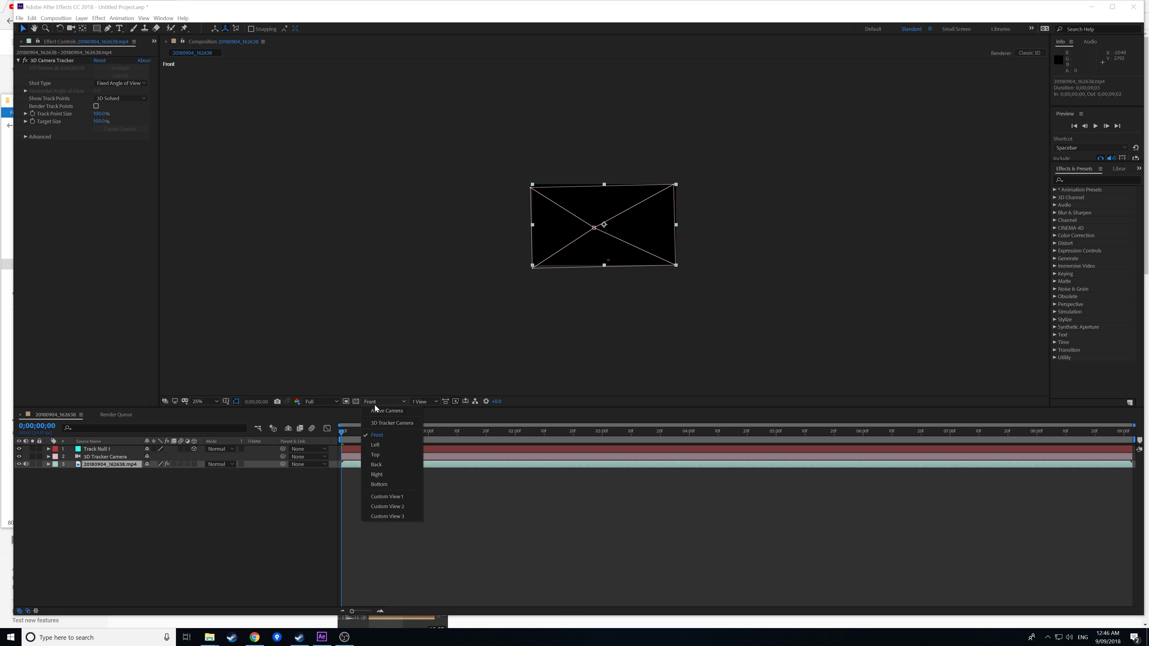
{"action": "left_click", "coordinate": [389, 411]}
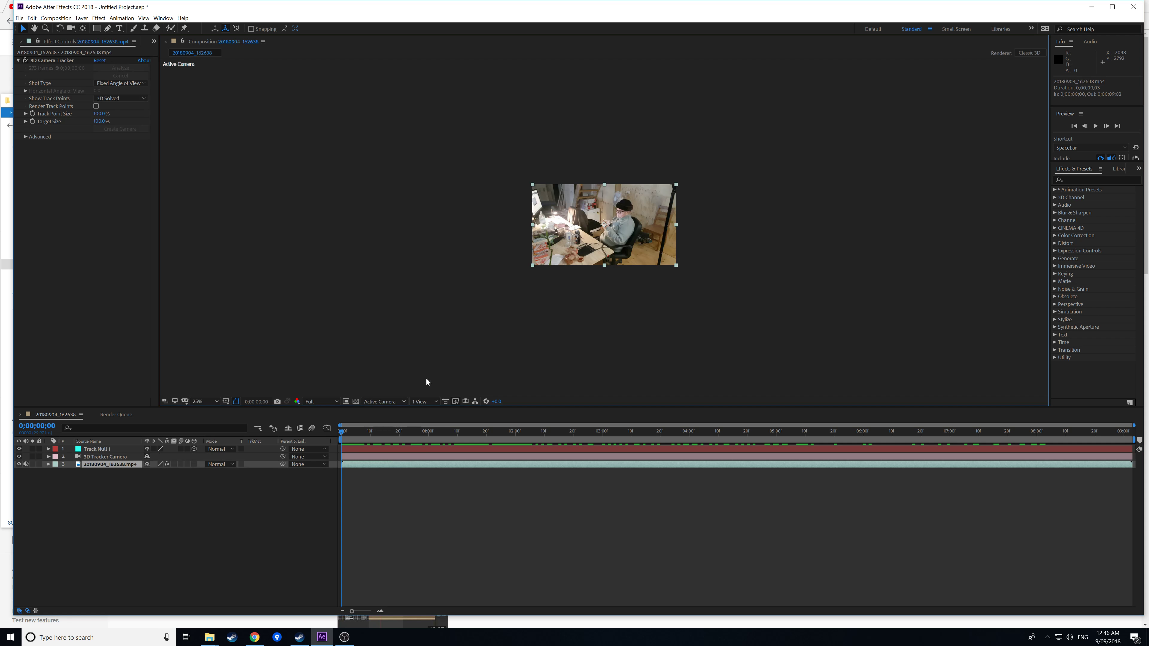
{"action": "scroll", "coordinate": [530, 301], "scroll_direction": "up", "scroll_amount": 5}
{"action": "scroll", "coordinate": [529, 303], "scroll_direction": "down", "scroll_amount": 1}
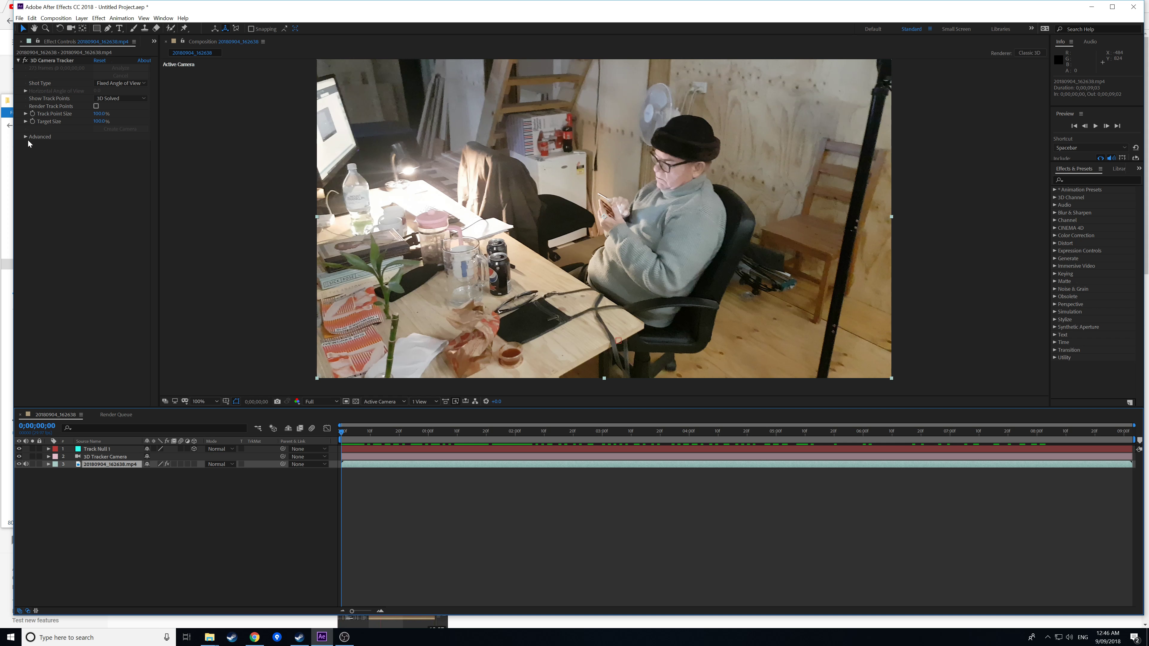
Expand the footage layer's effects and select the 3D Camera Tracker to show its track points.
{"action": "left_click", "coordinate": [48, 465]}
{"action": "left_click", "coordinate": [56, 472]}
{"action": "left_click", "coordinate": [82, 481]}
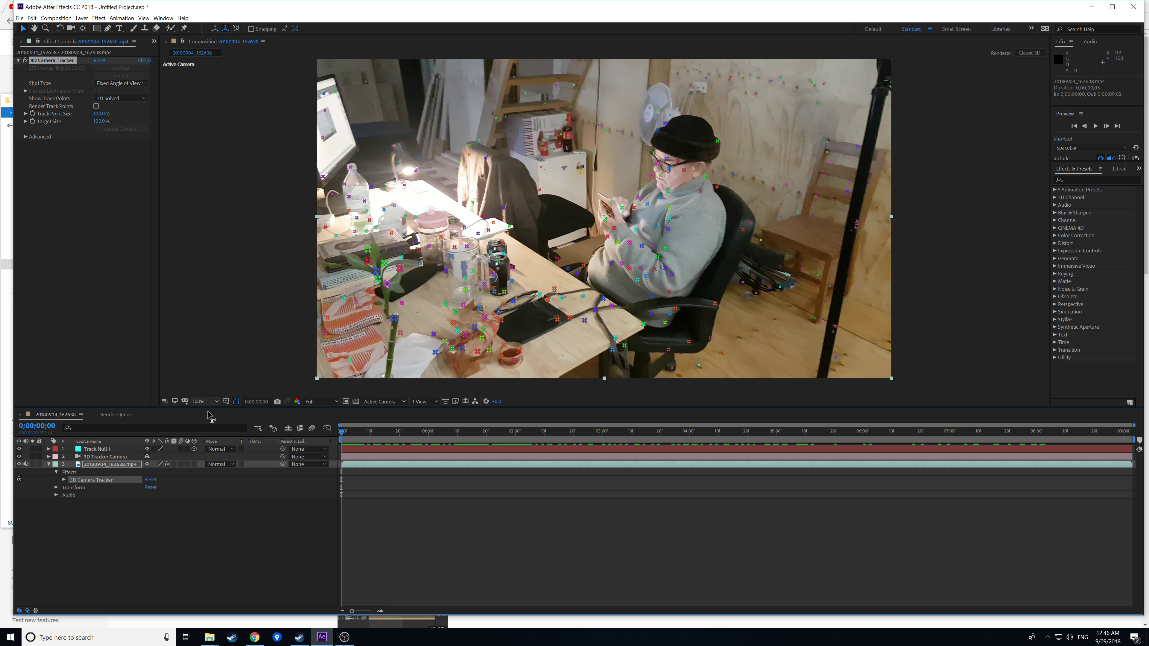
{"action": "left_click", "coordinate": [100, 449]}
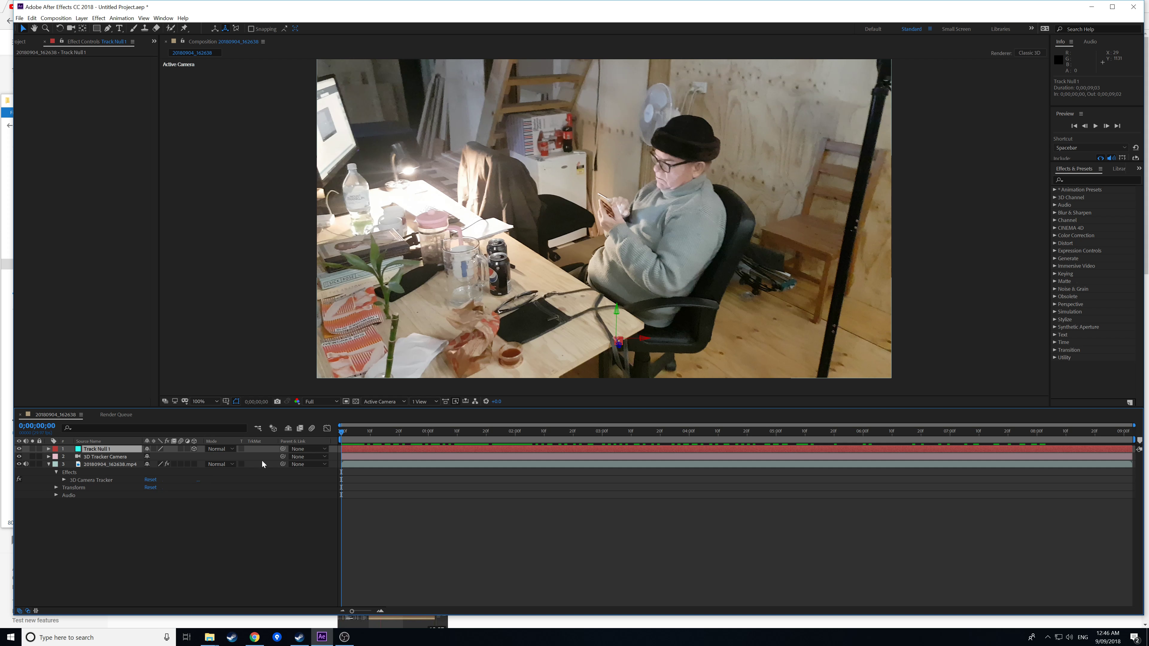
{"action": "left_click", "coordinate": [104, 465]}
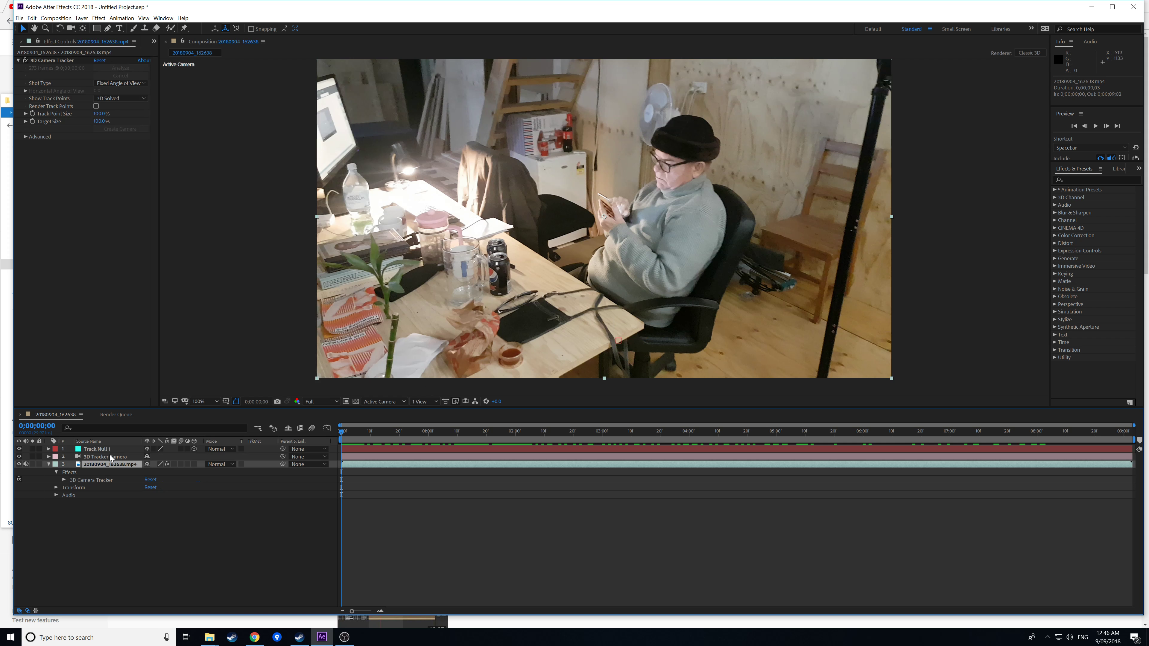
{"action": "left_click", "coordinate": [74, 480]}
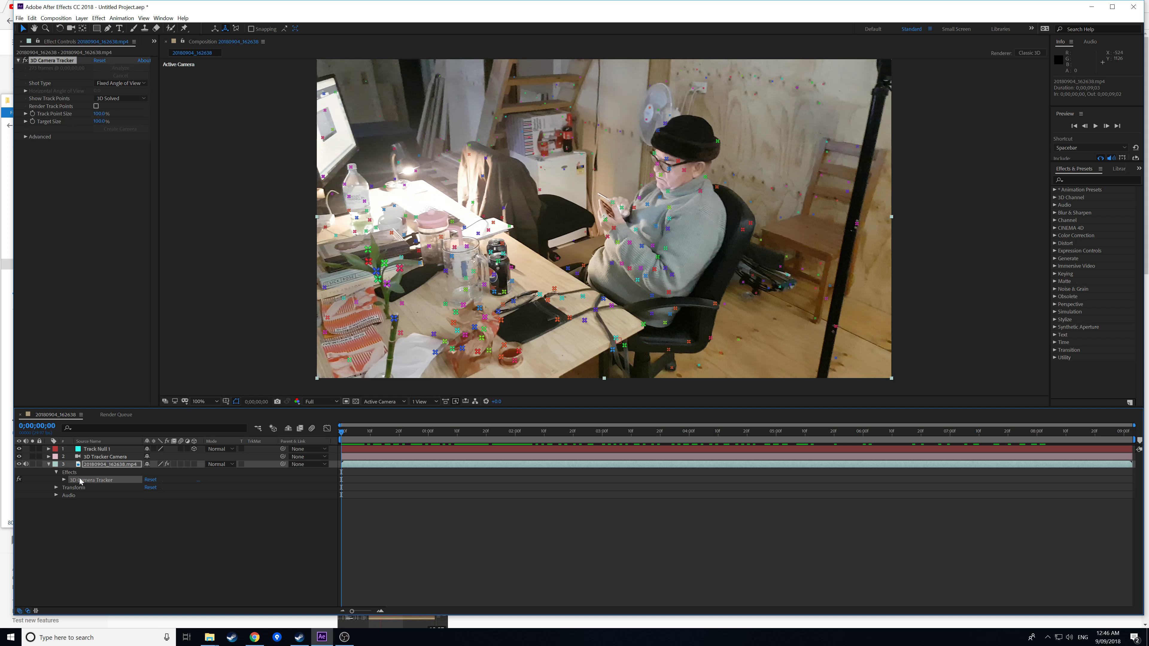
Create three more tracked nulls at chair-edge track points, then return the playhead to 0;00;00;00.
{"action": "right_click", "coordinate": [643, 324]}
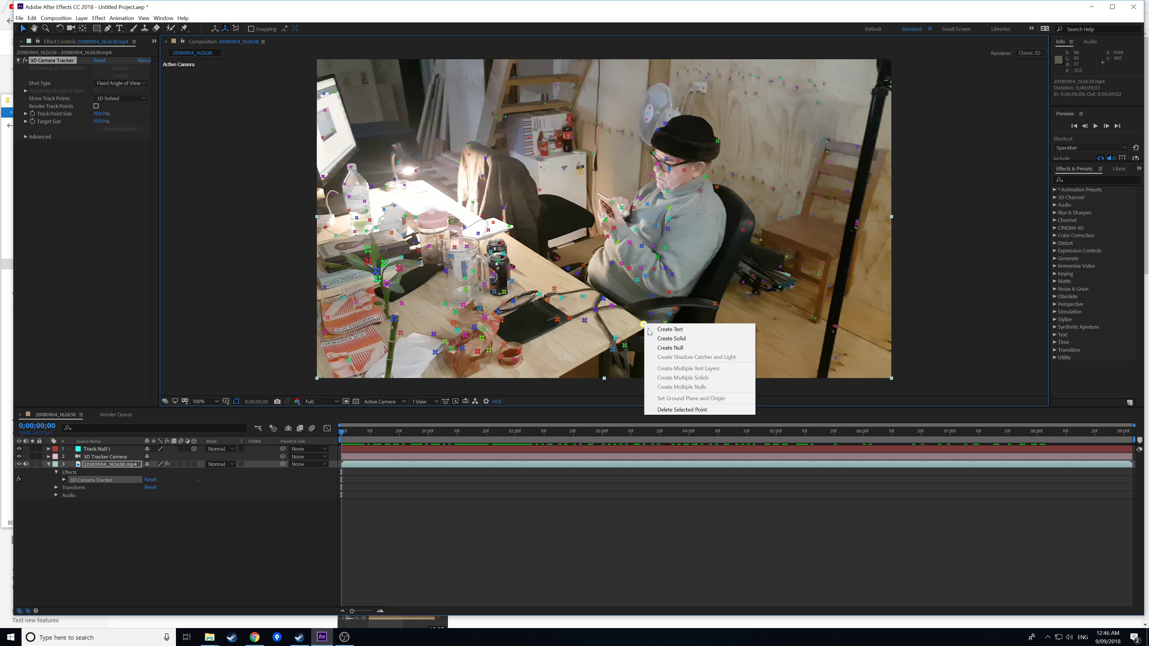
{"action": "left_click", "coordinate": [671, 348]}
{"action": "right_click", "coordinate": [612, 307]}
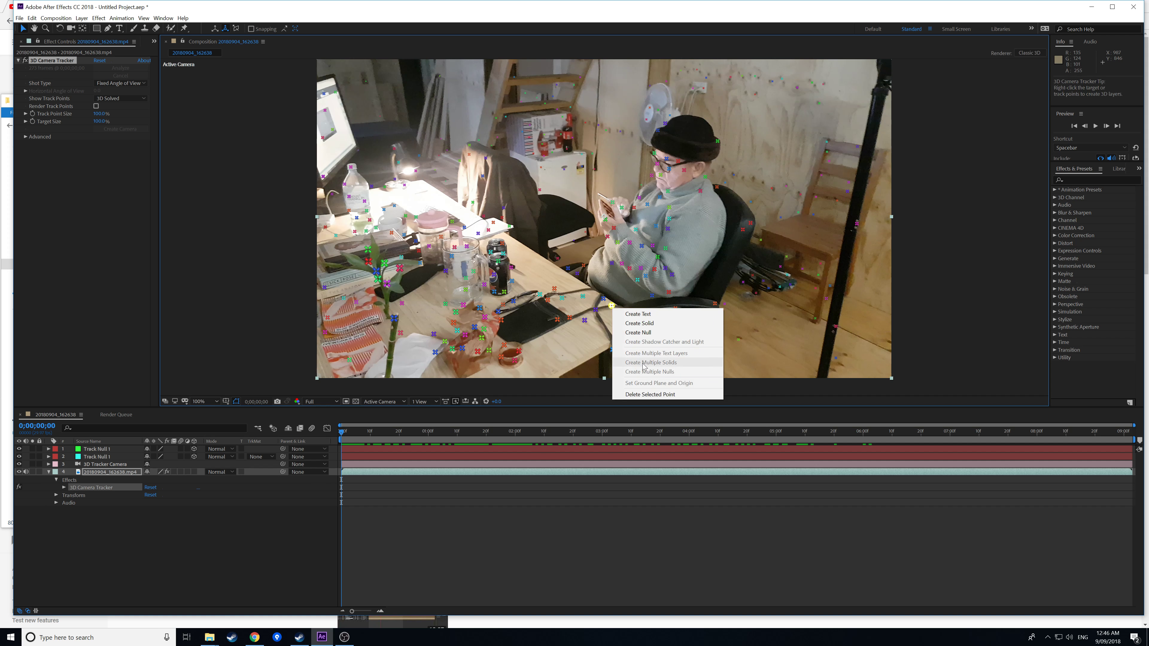
{"action": "left_click", "coordinate": [643, 334]}
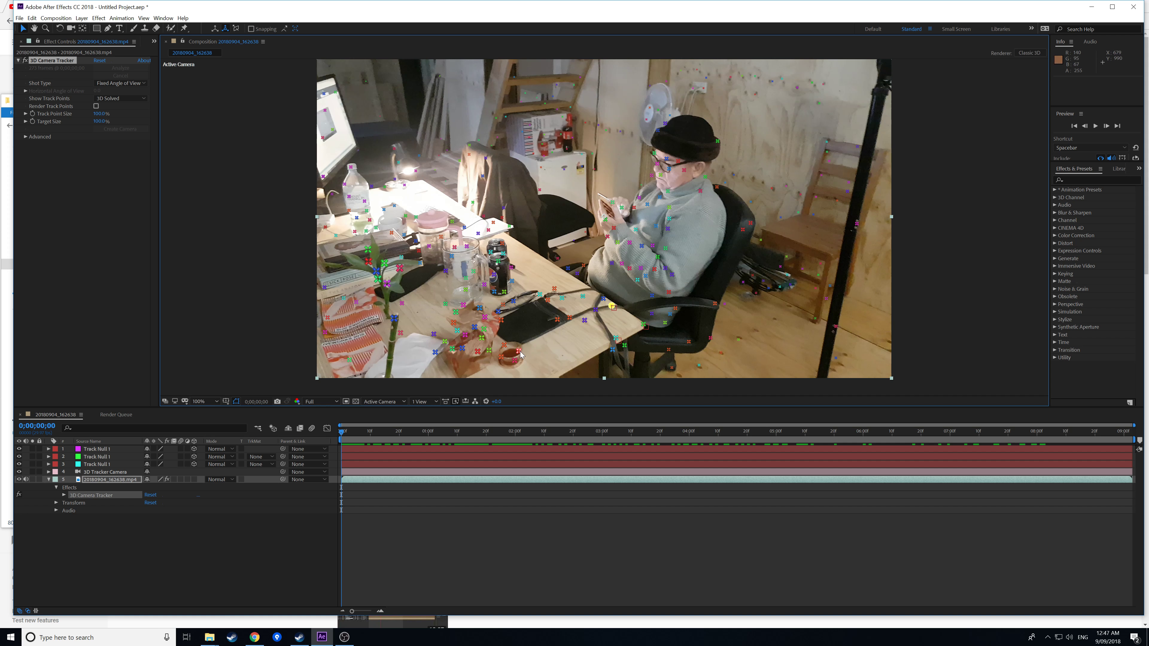
{"action": "right_click", "coordinate": [584, 321]}
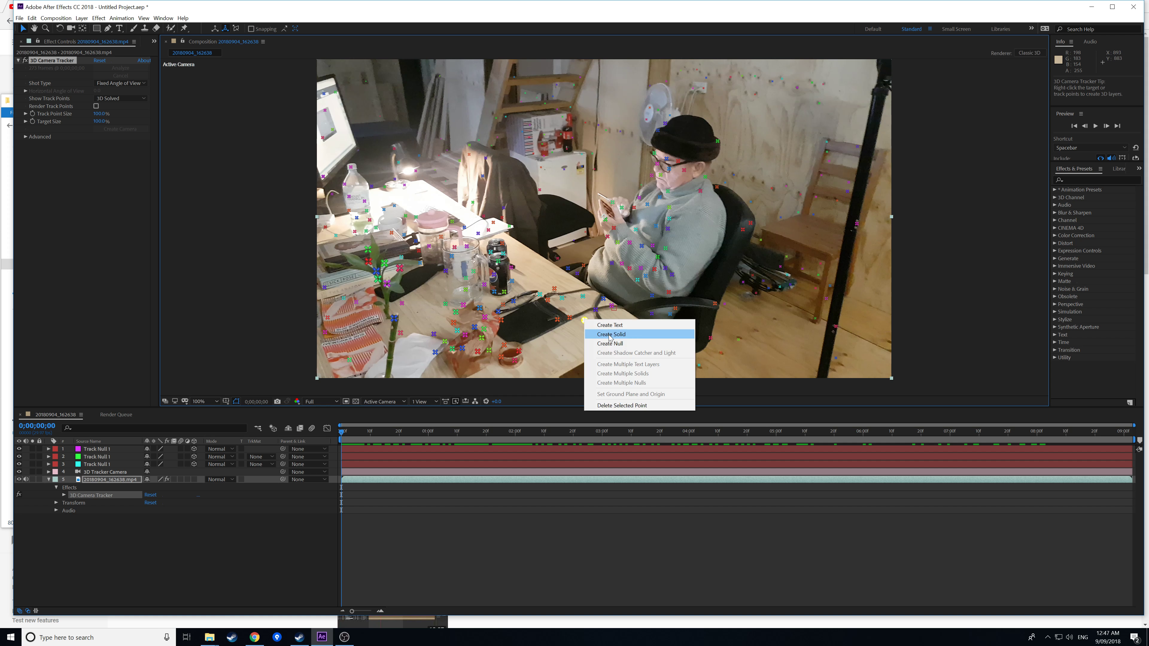
{"action": "left_click", "coordinate": [611, 345]}
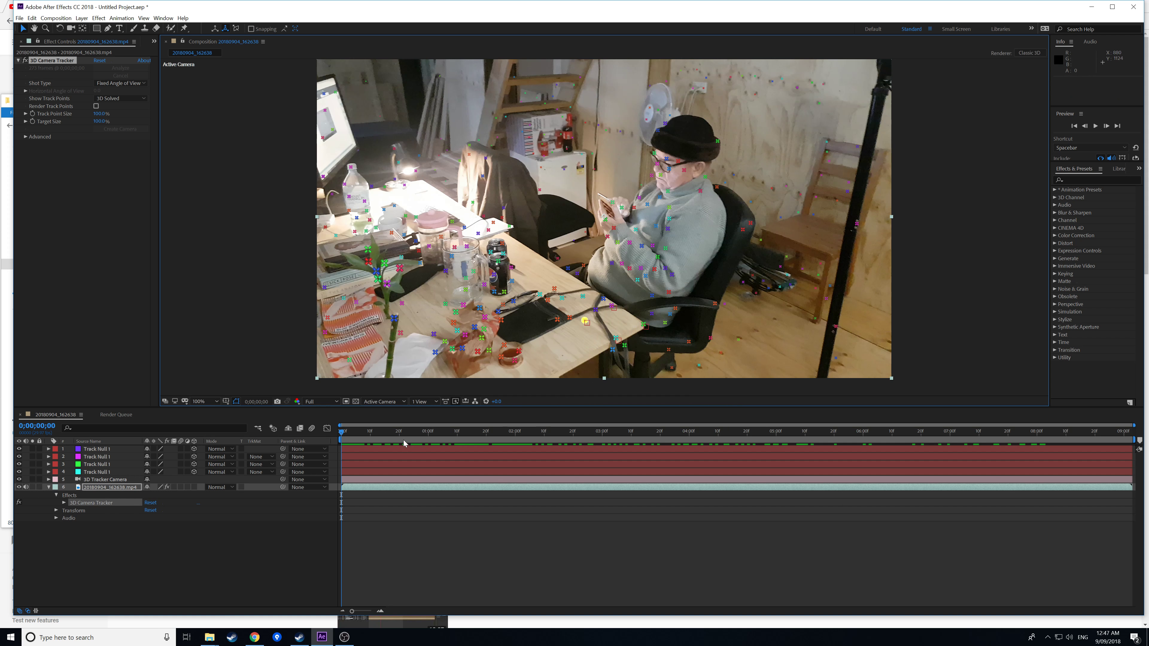
{"action": "left_click", "coordinate": [398, 436]}
{"action": "left_click_drag", "start_coordinate": [434, 439], "coordinate": [341, 438]}
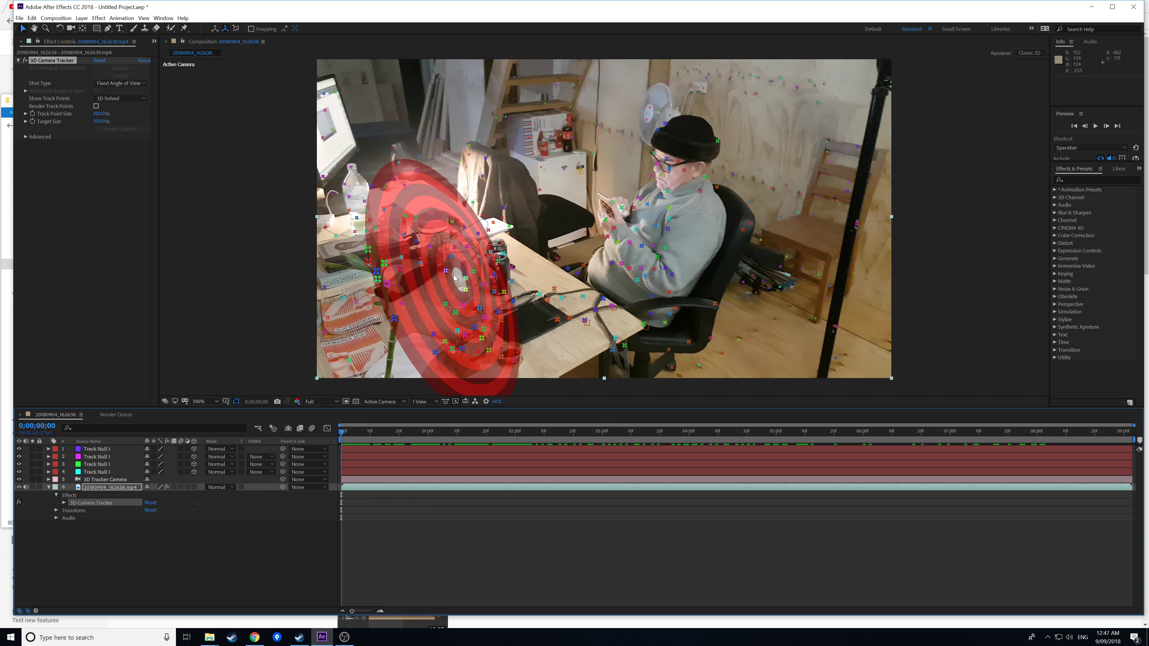
{"action": "left_click", "coordinate": [20, 18]}
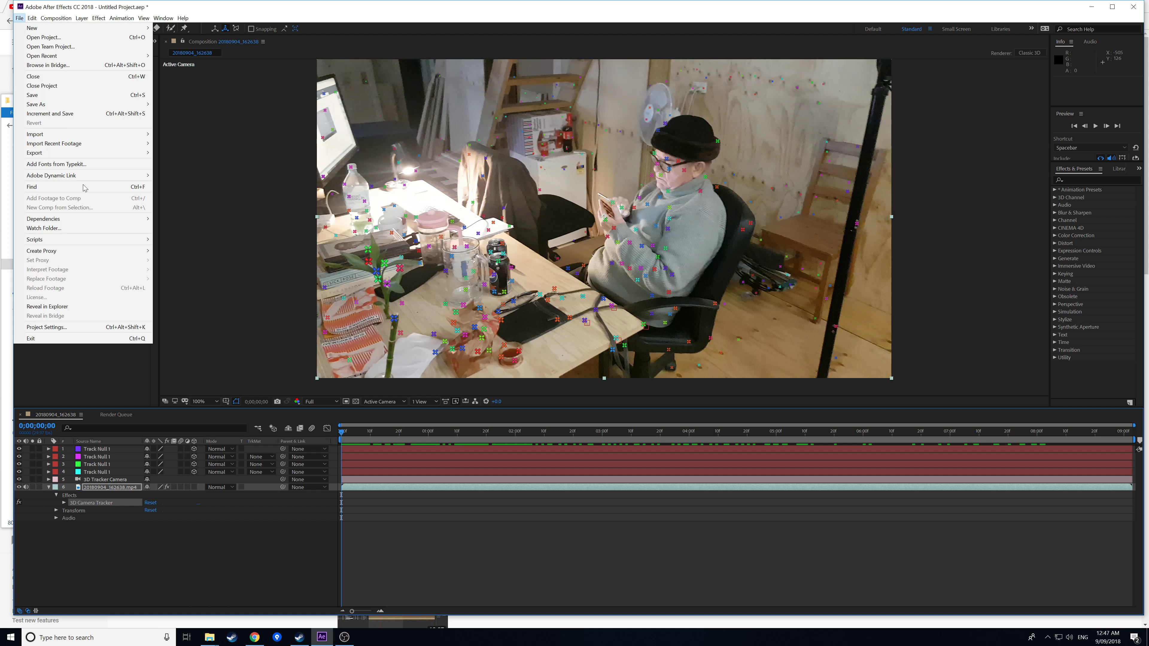
{"action": "mouse_move", "coordinate": [120, 153]}
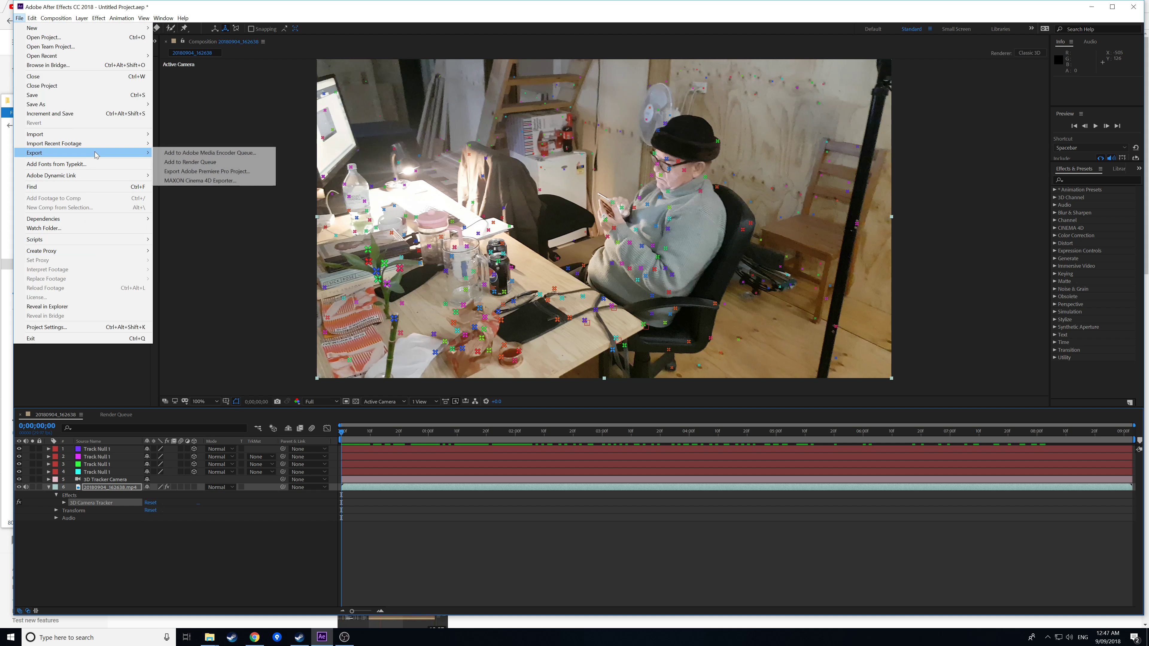
{"action": "left_click", "coordinate": [209, 181]}
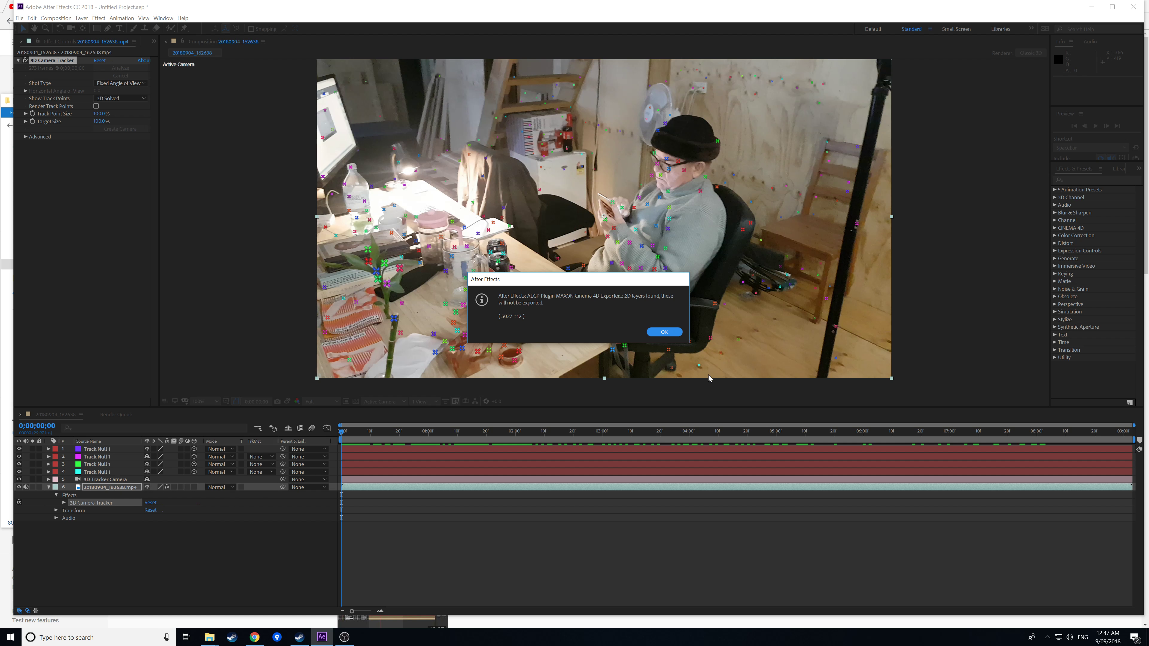
{"action": "left_click", "coordinate": [674, 335]}
{"action": "left_click", "coordinate": [665, 333]}
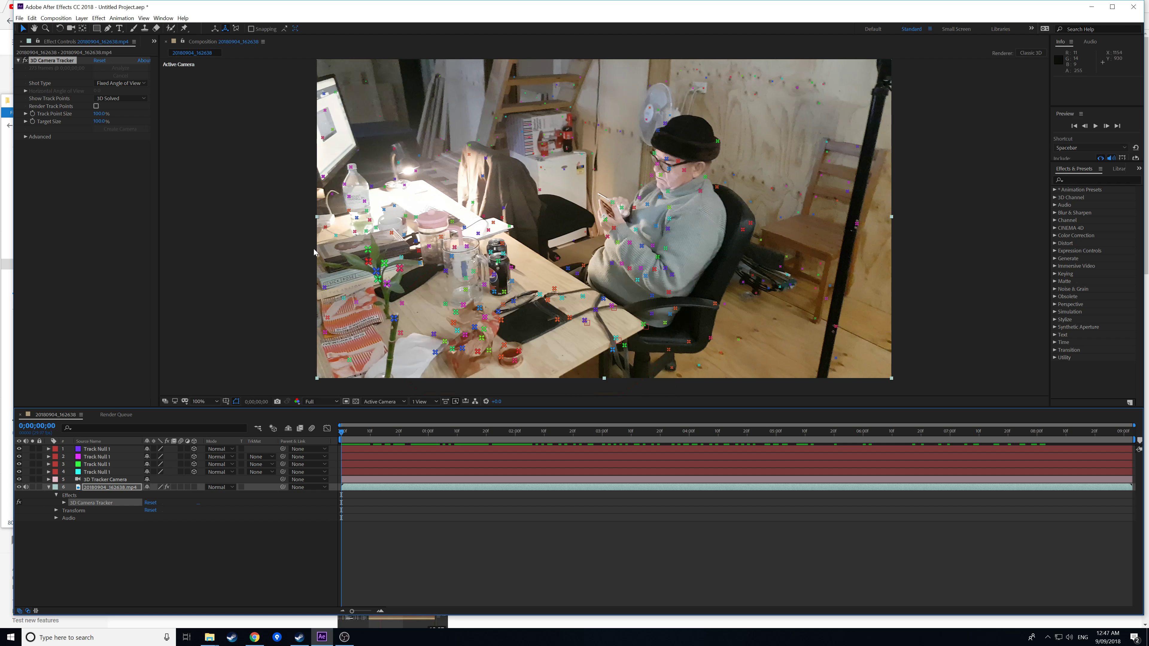
{"action": "left_click", "coordinate": [20, 19]}
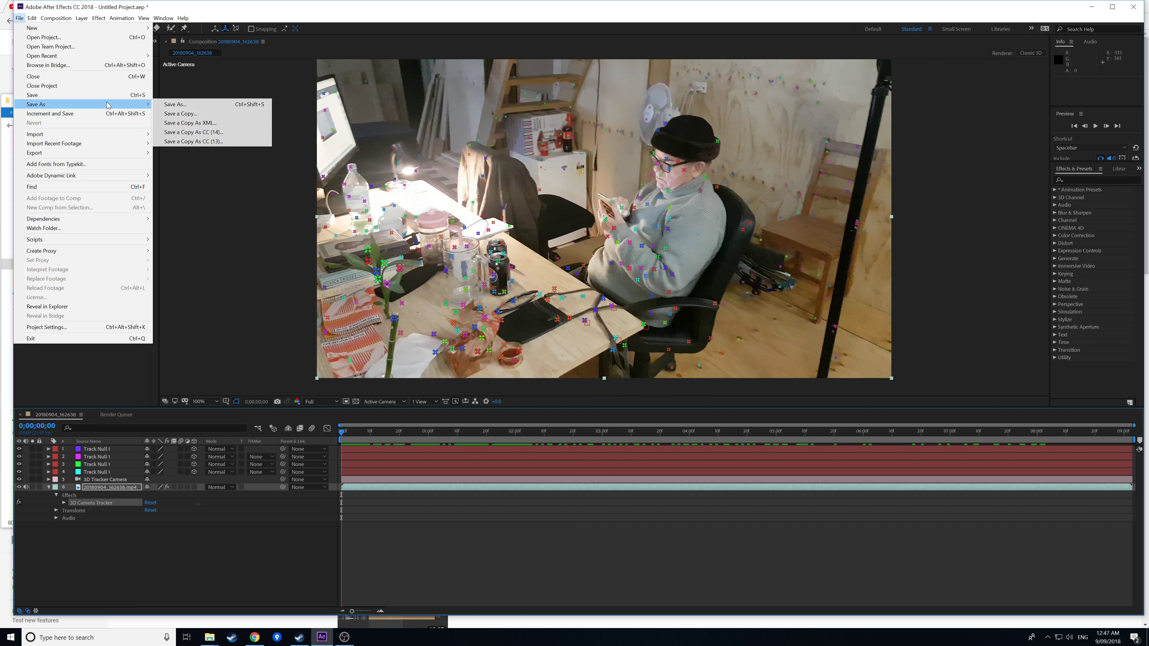
Save the project as camera tracking.aep in the tutorials folder.
{"action": "left_click", "coordinate": [180, 107]}
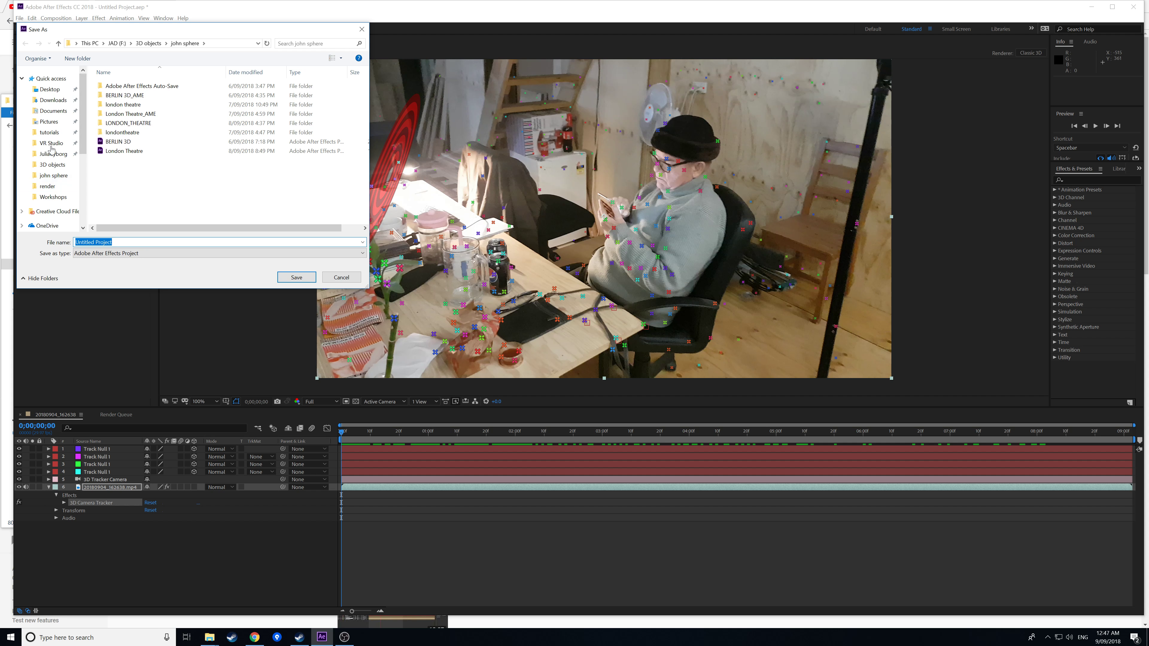
{"action": "left_click", "coordinate": [49, 132]}
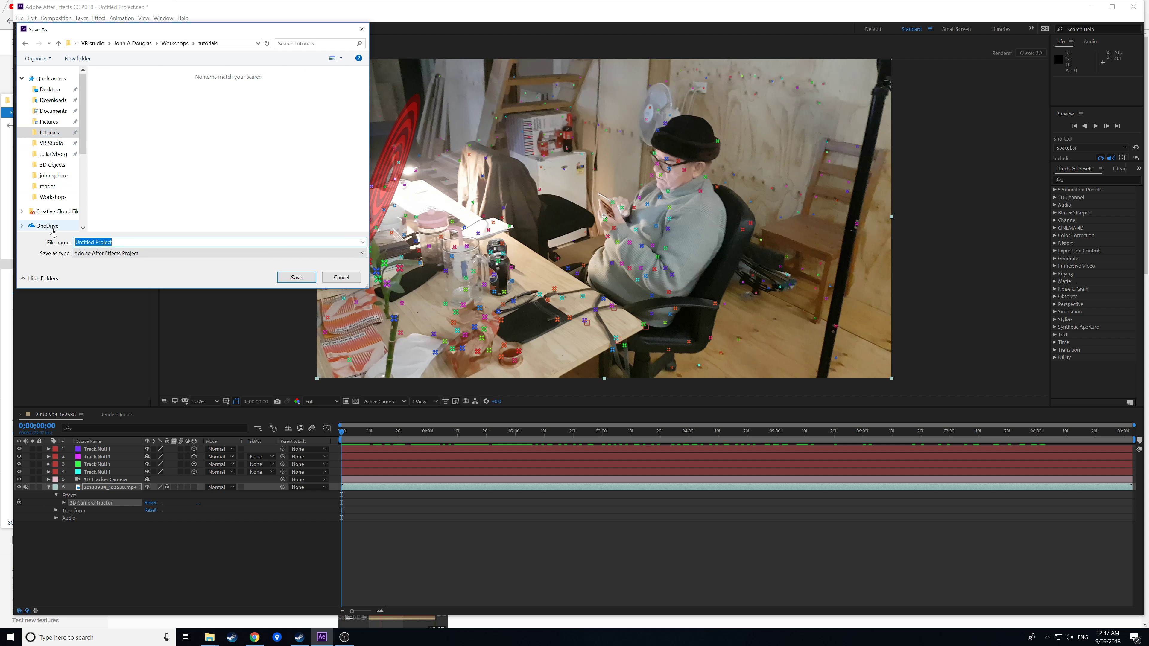
{"action": "type", "text": "camera tracking"}
{"action": "key", "text": "Return"}
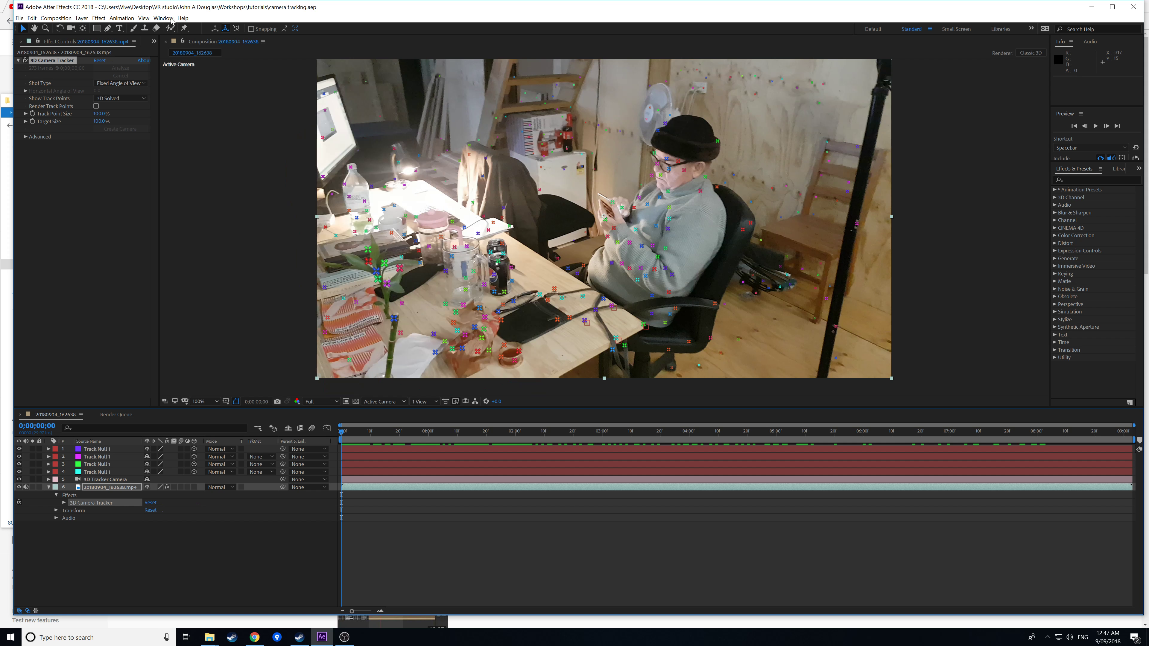
Export the scene with the MAXON Cinema 4D Exporter as camera tracking_C4D in tutorials.
{"action": "left_click", "coordinate": [19, 18]}
{"action": "mouse_move", "coordinate": [101, 154]}
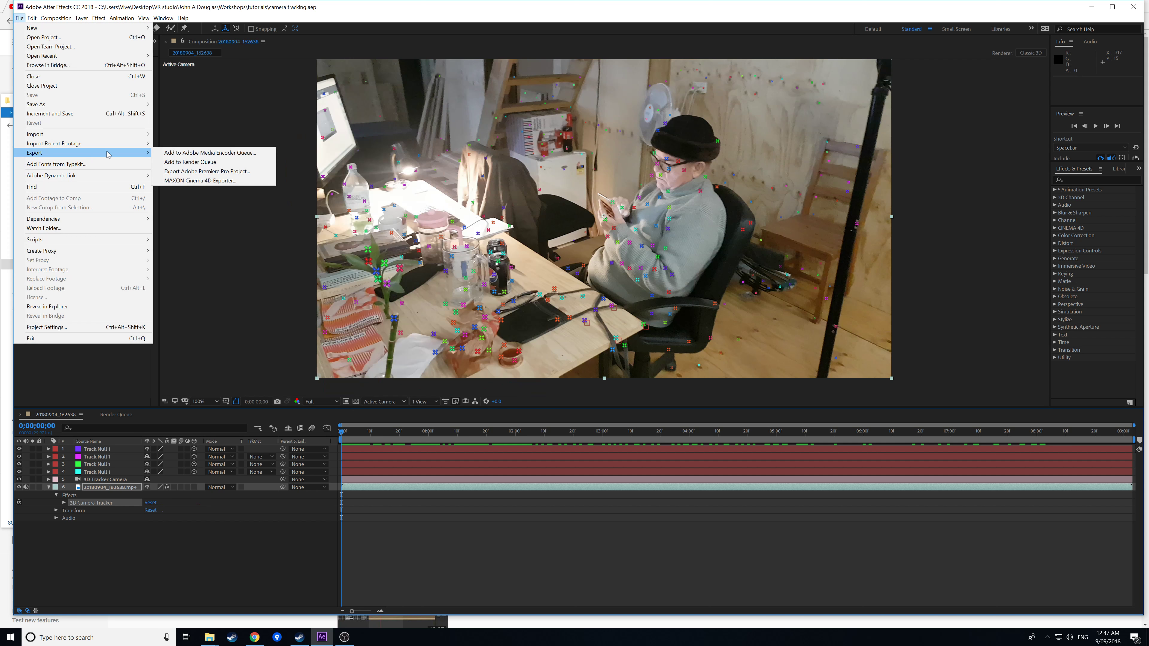
{"action": "left_click", "coordinate": [174, 182]}
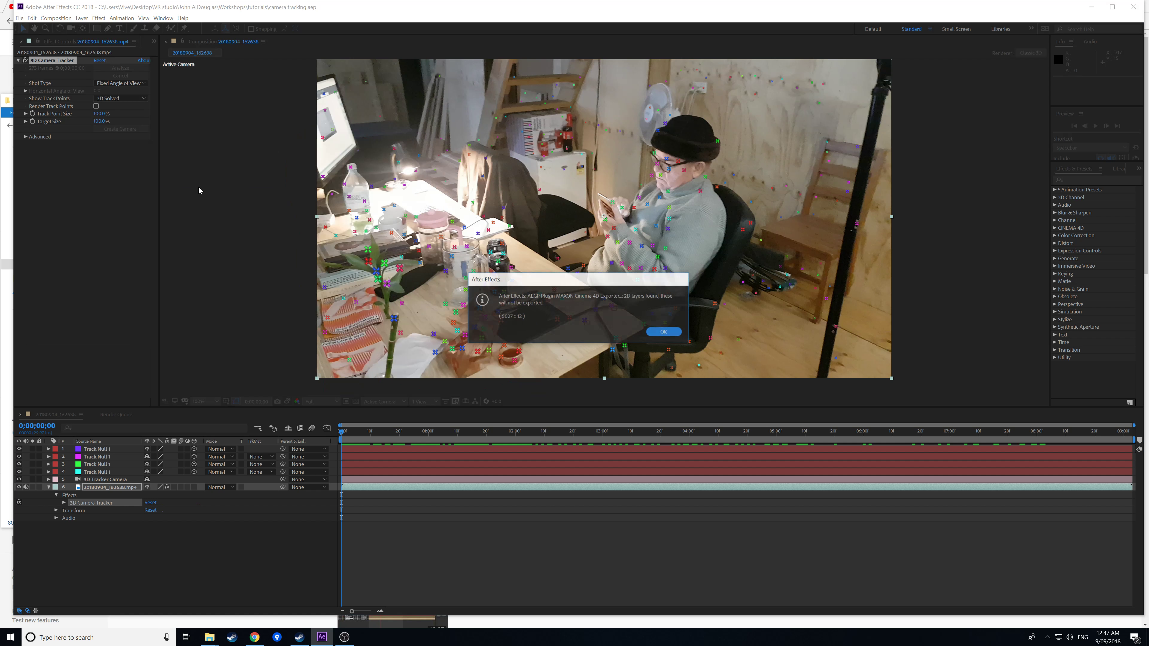
{"action": "left_click", "coordinate": [665, 332]}
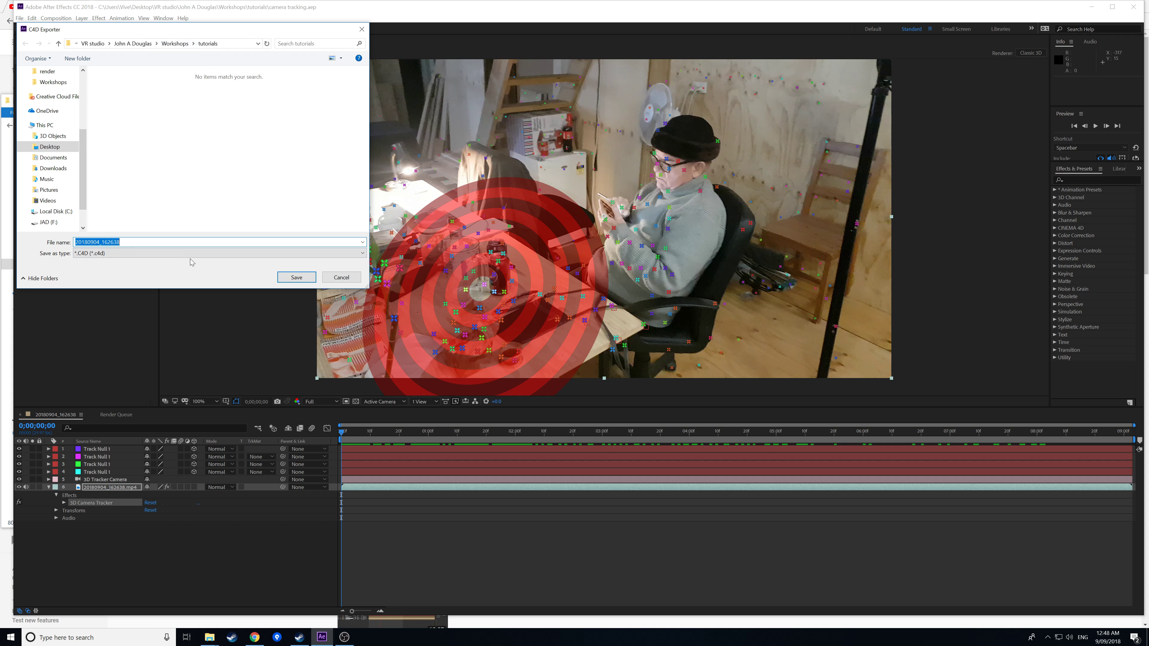
{"action": "type", "text": "camera tracking_C4D"}
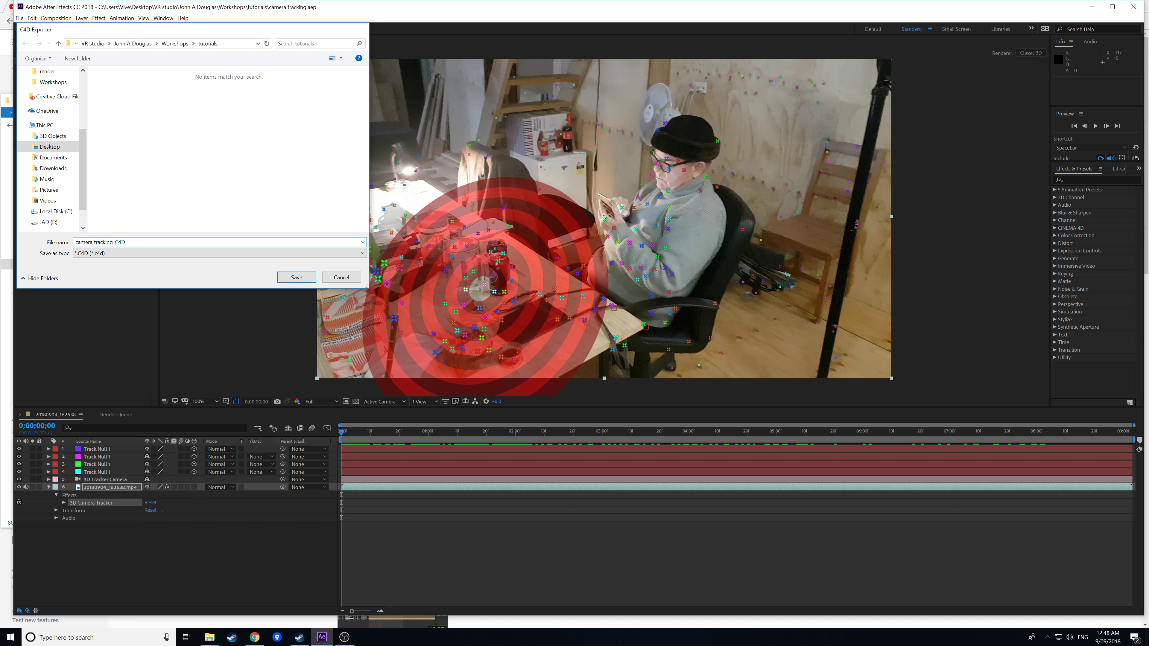
{"action": "key", "text": "Return"}
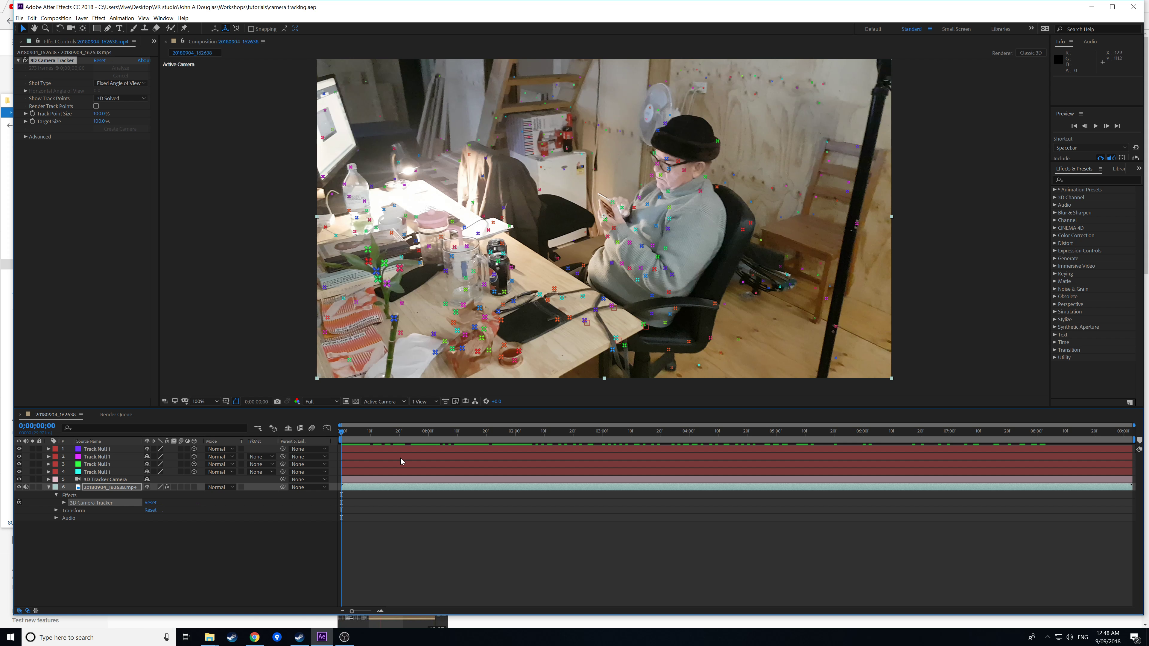
{"action": "left_click", "coordinate": [19, 19]}
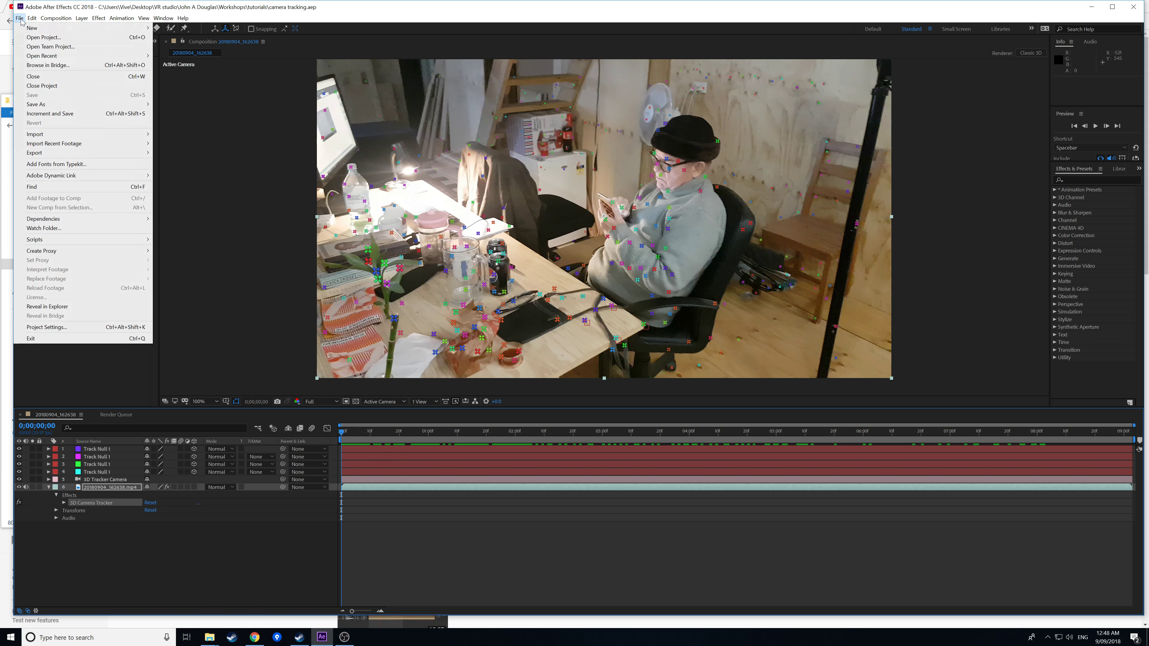
{"action": "mouse_move", "coordinate": [25, 30]}
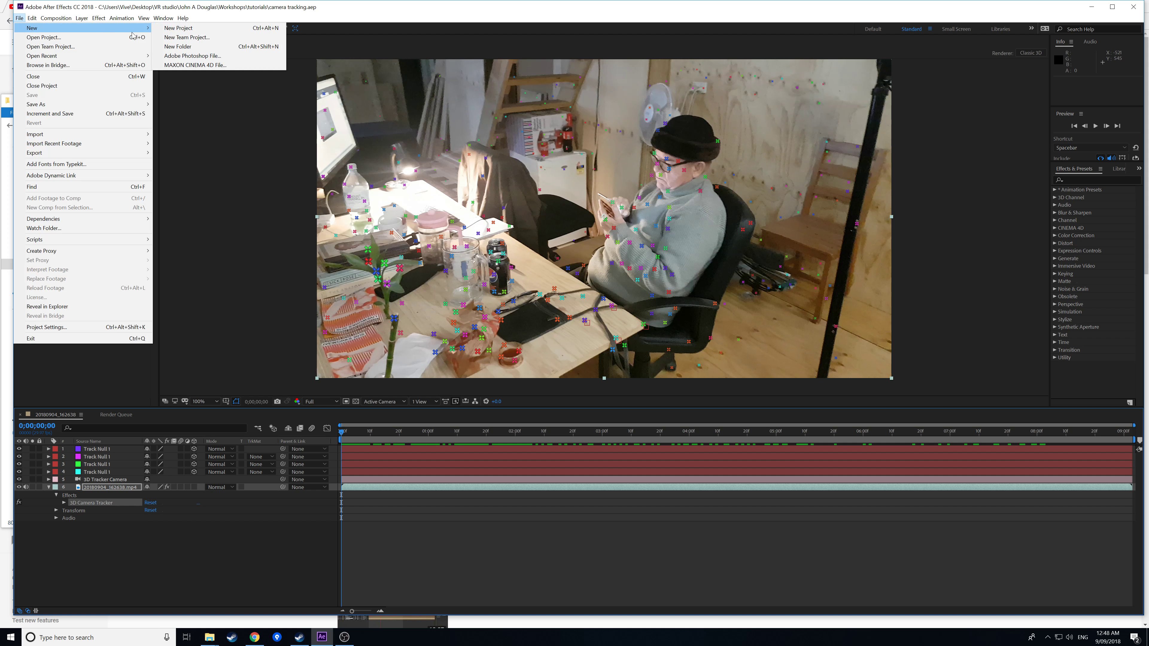
Create a new MAXON Cinema 4D file named Untitled, launching Cinema 4D Lite.
{"action": "left_click", "coordinate": [201, 67]}
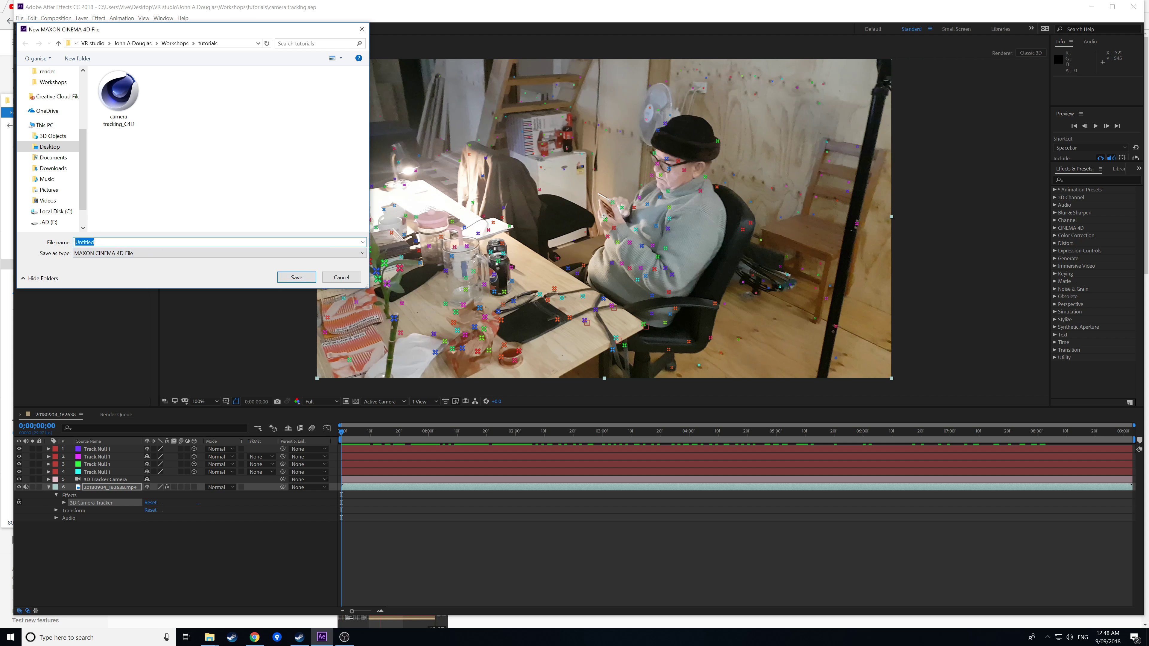
{"action": "left_click", "coordinate": [292, 278]}
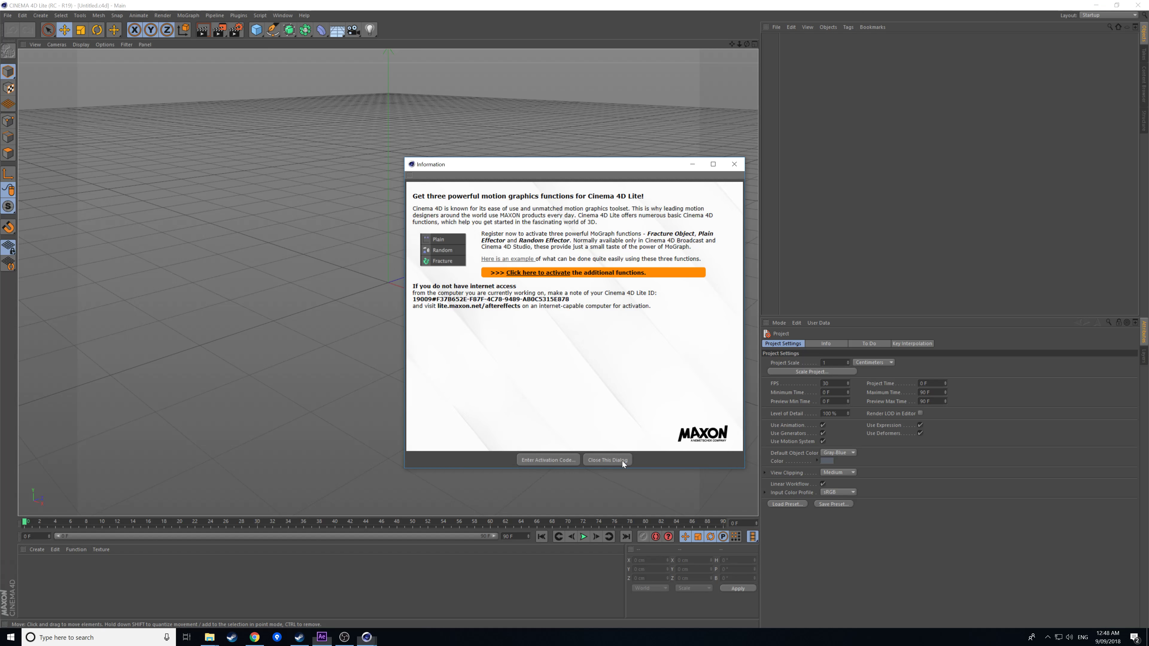
Close the Information notice, browse the Render menu, and scrub the timeline to frame 40 and back to 0.
{"action": "left_click", "coordinate": [622, 461]}
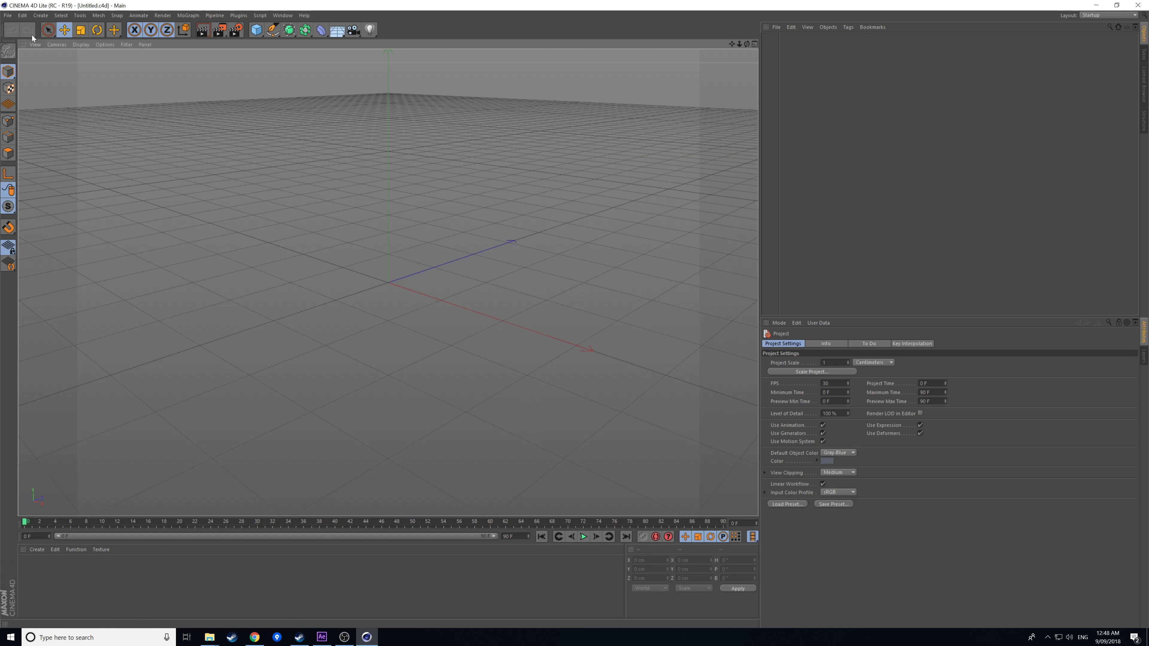
{"action": "left_click", "coordinate": [8, 15]}
{"action": "mouse_move", "coordinate": [162, 15]}
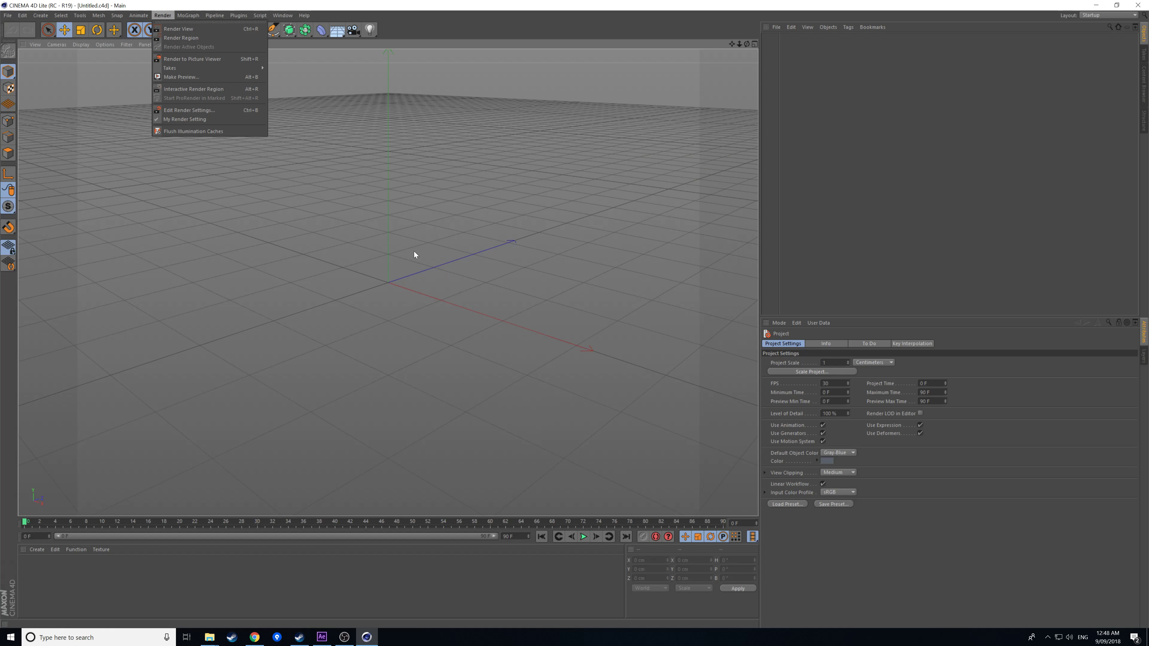
{"action": "left_click", "coordinate": [437, 375]}
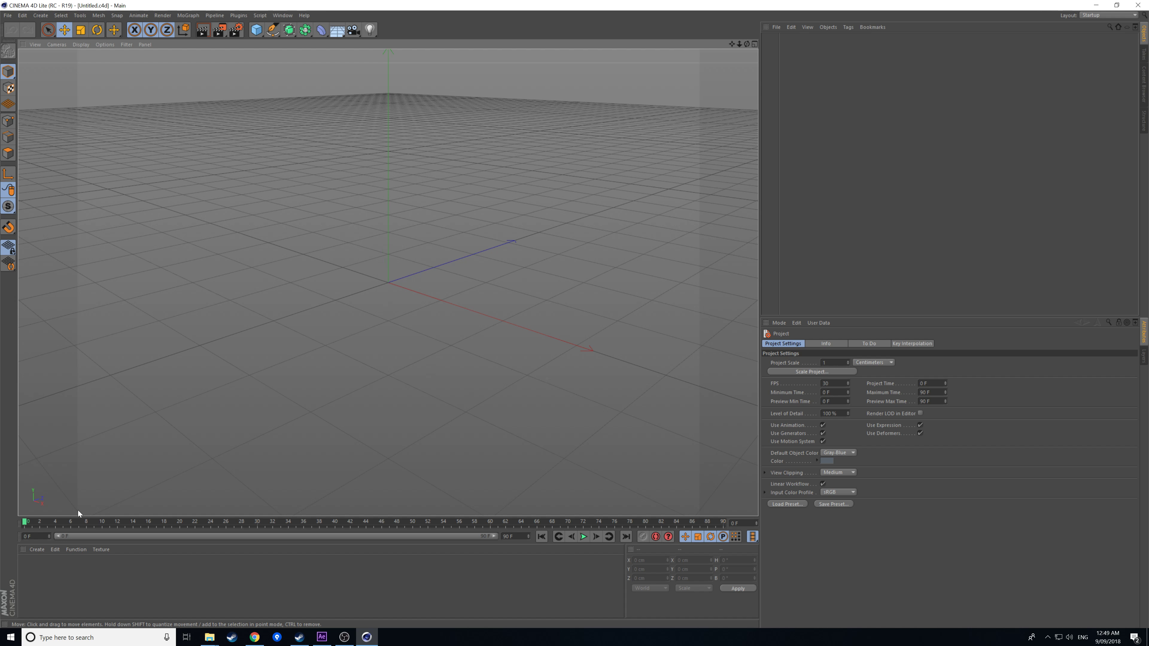
{"action": "left_click_drag", "start_coordinate": [64, 522], "coordinate": [348, 545]}
{"action": "left_click_drag", "start_coordinate": [210, 521], "coordinate": [15, 515]}
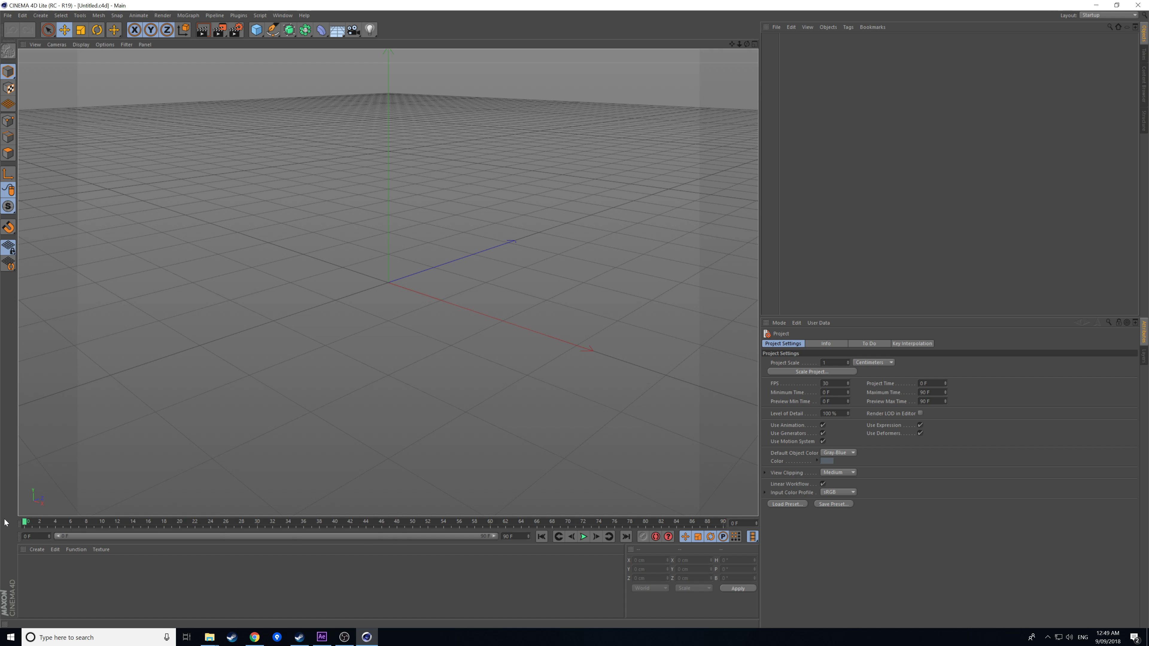
Open the camera tracking_C4D scene from the tutorials folder.
{"action": "left_click", "coordinate": [7, 16]}
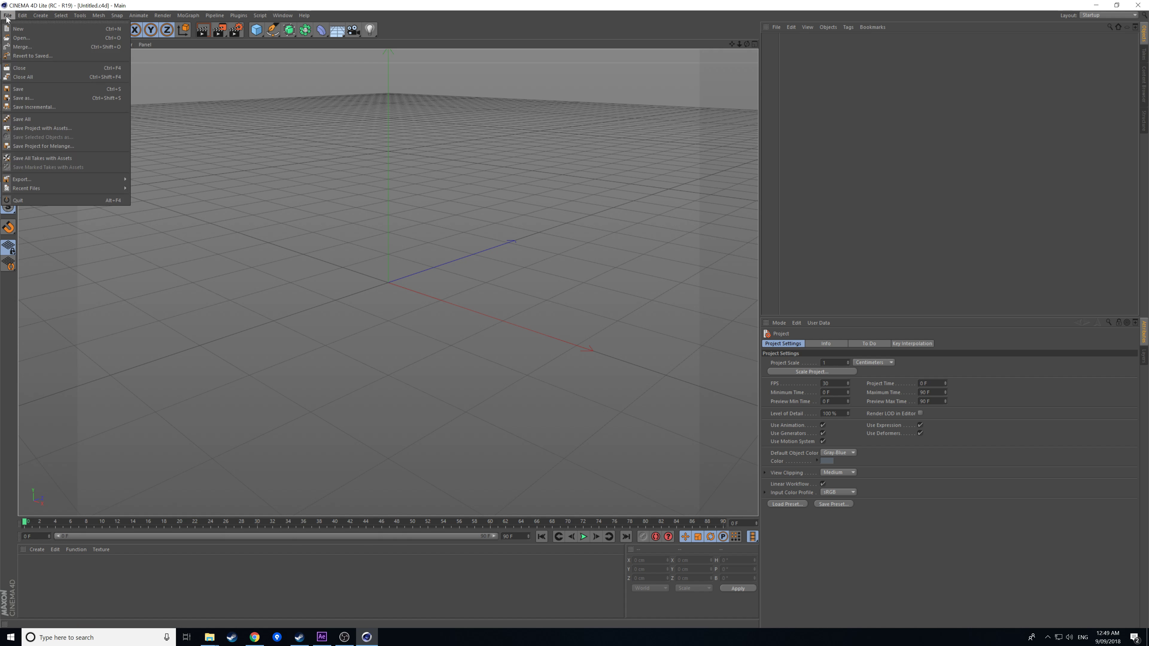
{"action": "left_click", "coordinate": [15, 41]}
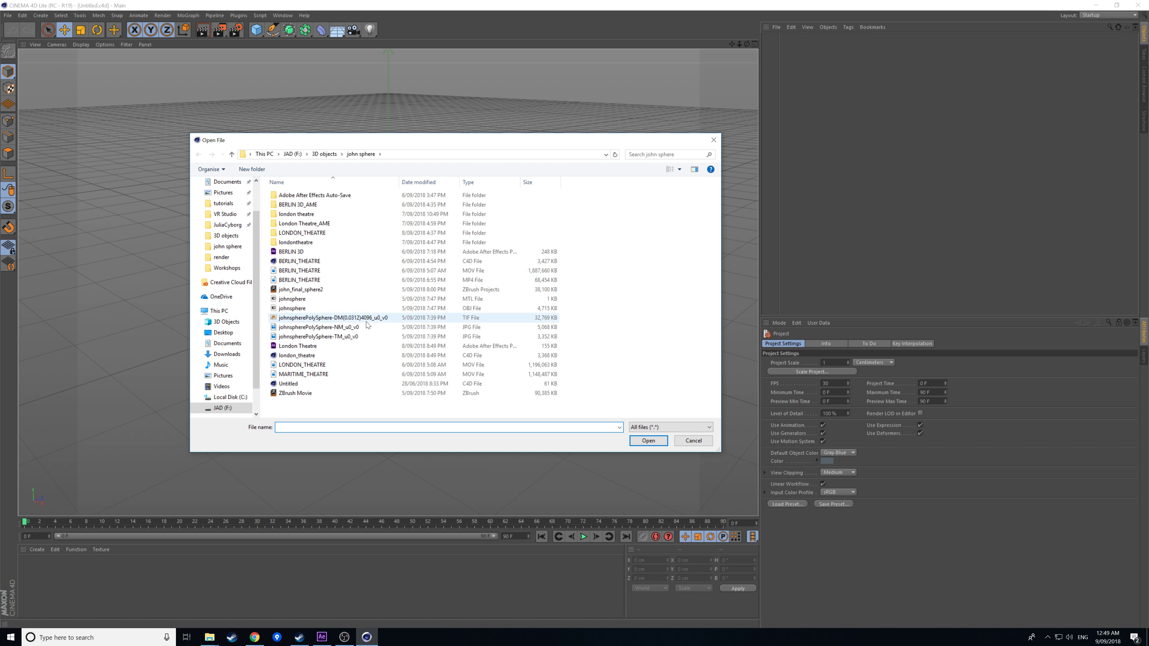
{"action": "left_click", "coordinate": [223, 203]}
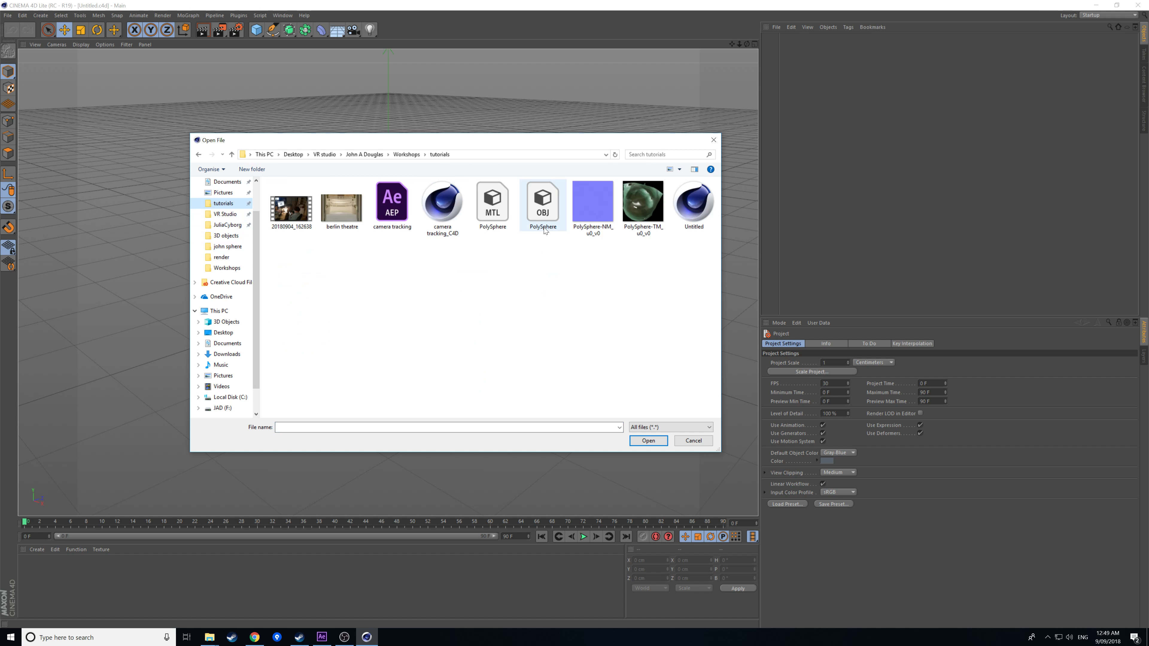
{"action": "left_click", "coordinate": [447, 236]}
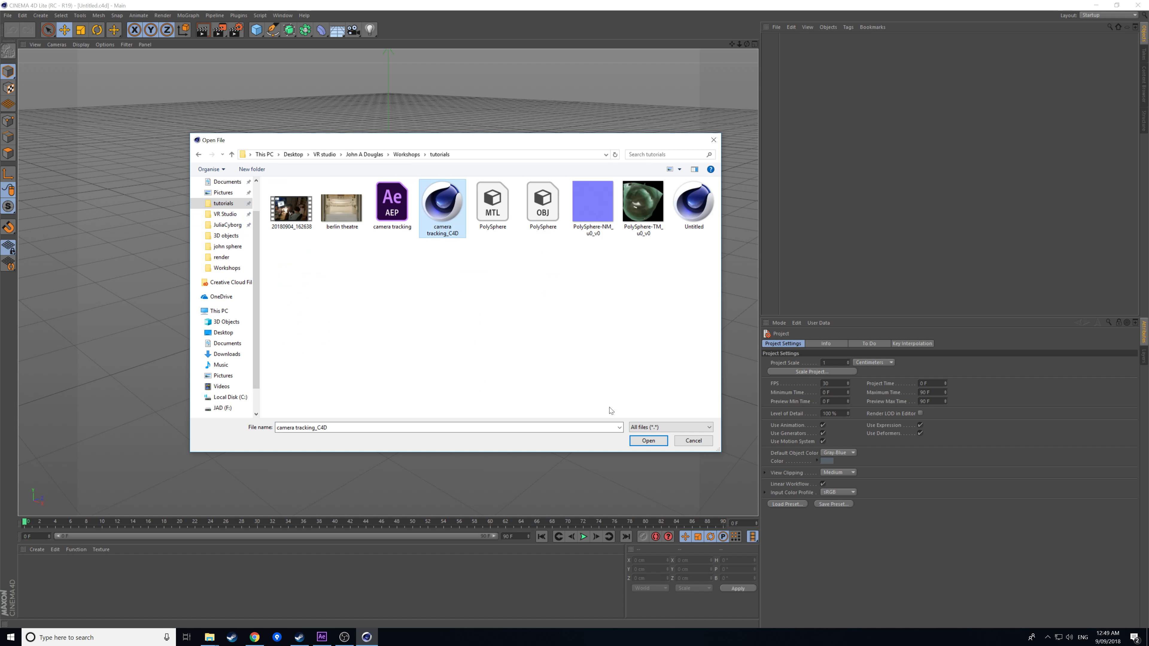
{"action": "left_click", "coordinate": [649, 442]}
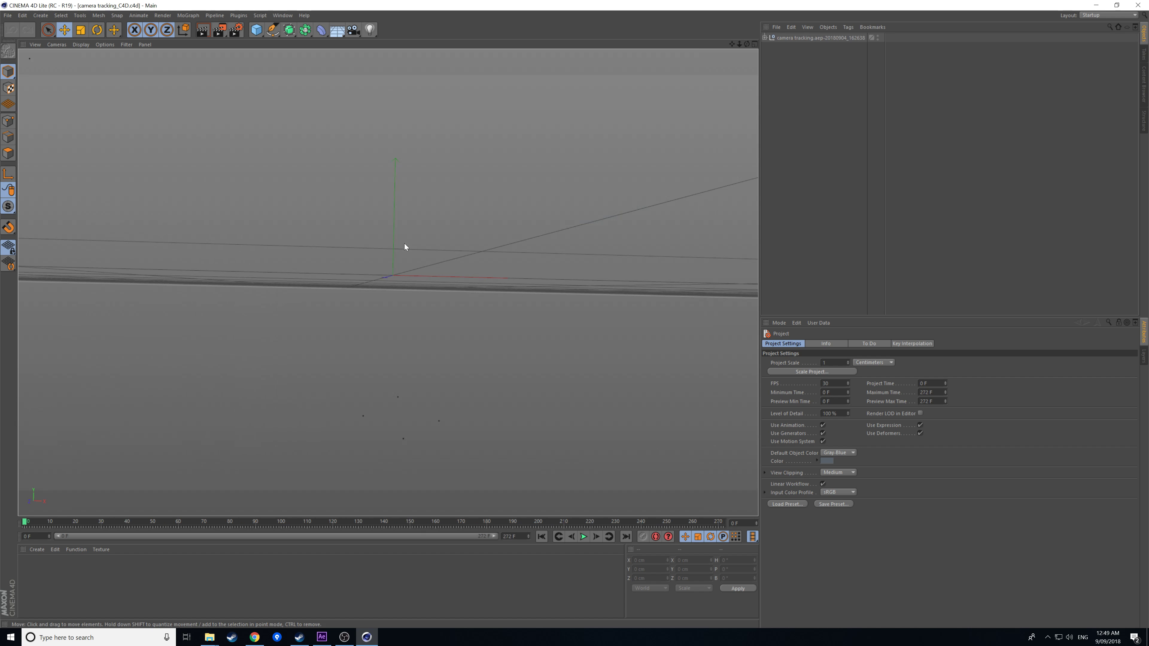
Advance to frame 45, orbit around the tracked scene, and switch to the four-view layout.
{"action": "left_click_drag", "start_coordinate": [170, 522], "coordinate": [114, 524]}
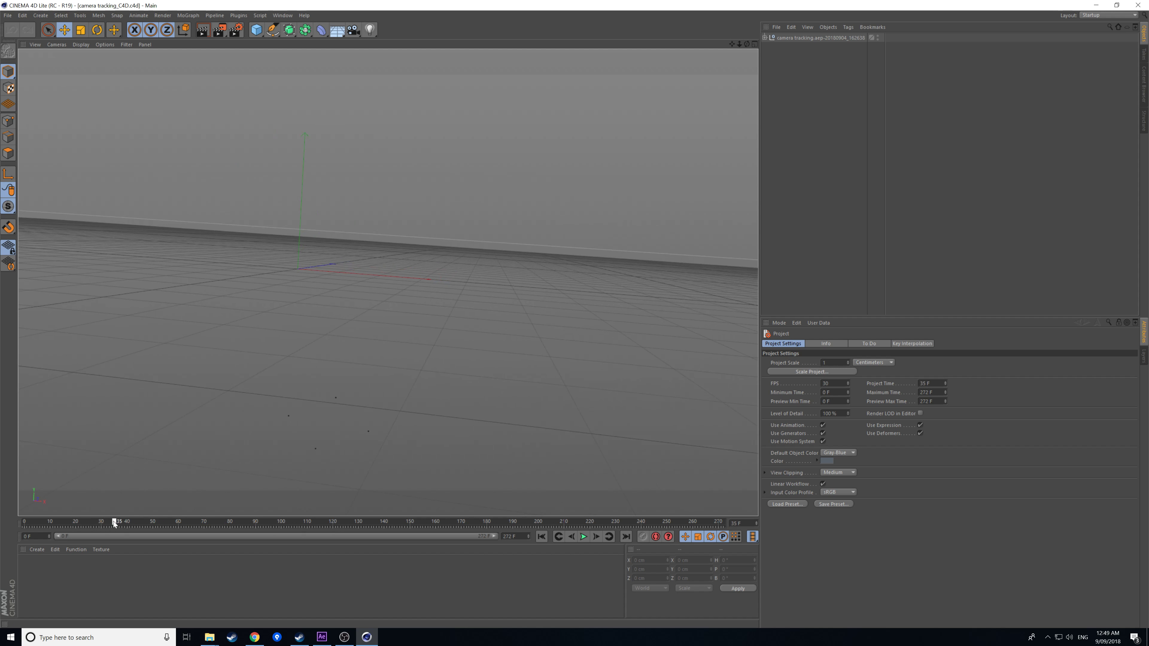
{"action": "left_click_drag", "start_coordinate": [377, 433], "coordinate": [365, 299]}
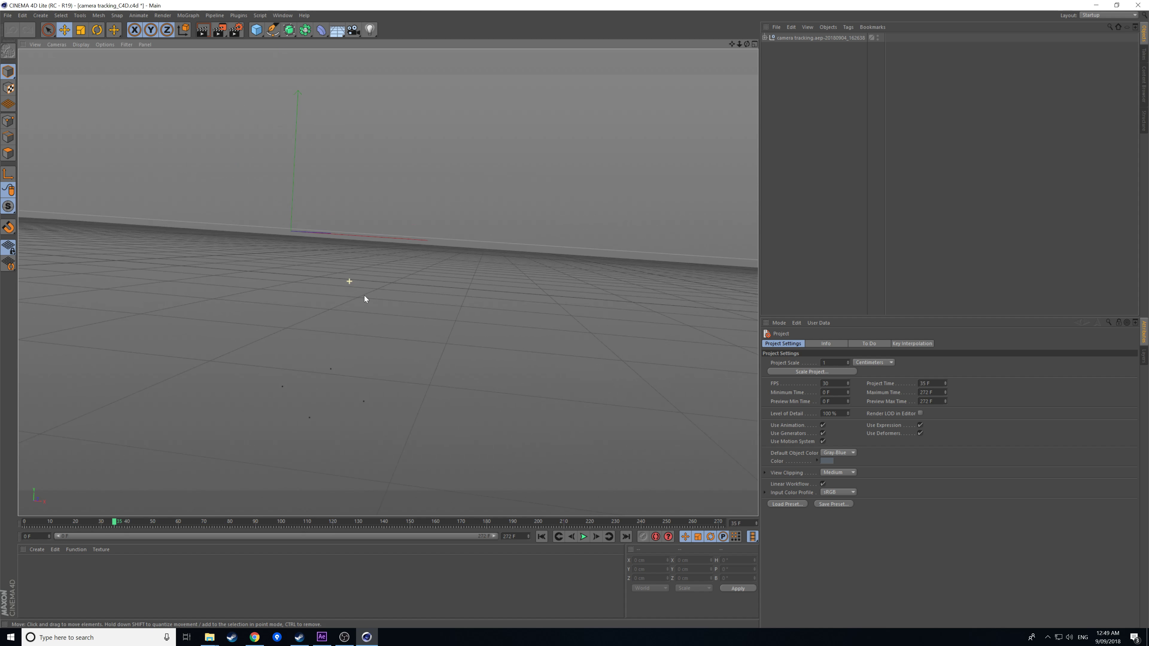
{"action": "middle_click", "coordinate": [374, 265]}
Zoom and pan the side and front views to frame the tracked camera, then return to After Effects.
{"action": "scroll", "coordinate": [478, 485], "scroll_direction": "up", "scroll_amount": 5}
{"action": "scroll", "coordinate": [458, 497], "scroll_direction": "down", "scroll_amount": 4}
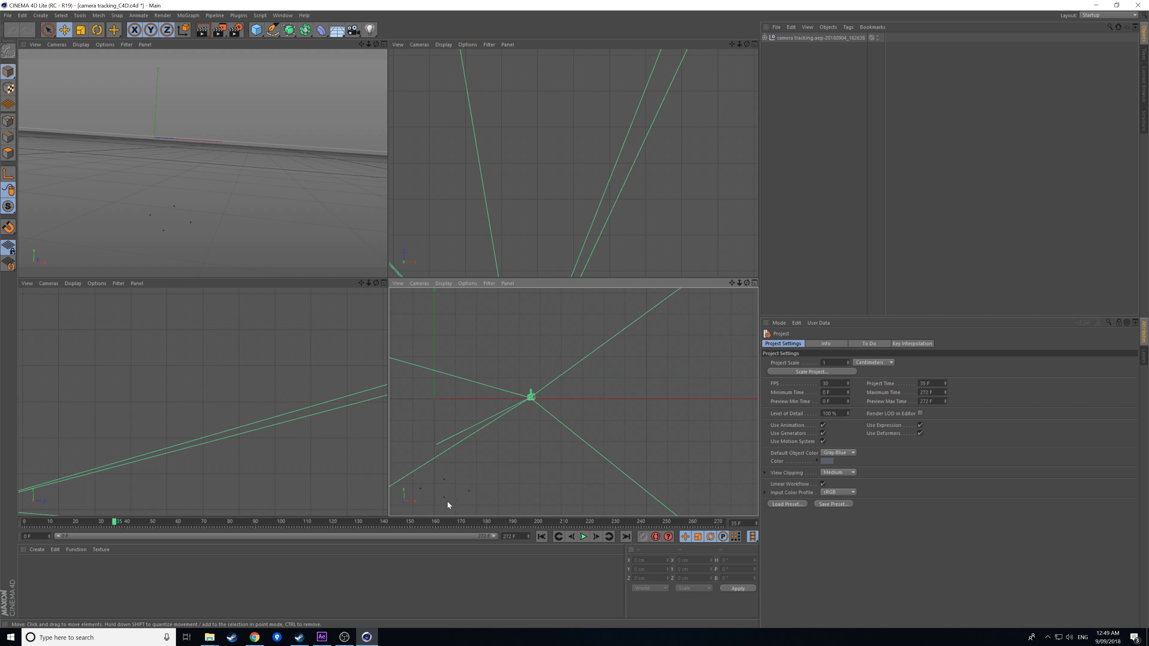
{"action": "scroll", "coordinate": [292, 442], "scroll_direction": "down", "scroll_amount": 5}
{"action": "scroll", "coordinate": [328, 500], "scroll_direction": "down", "scroll_amount": 4}
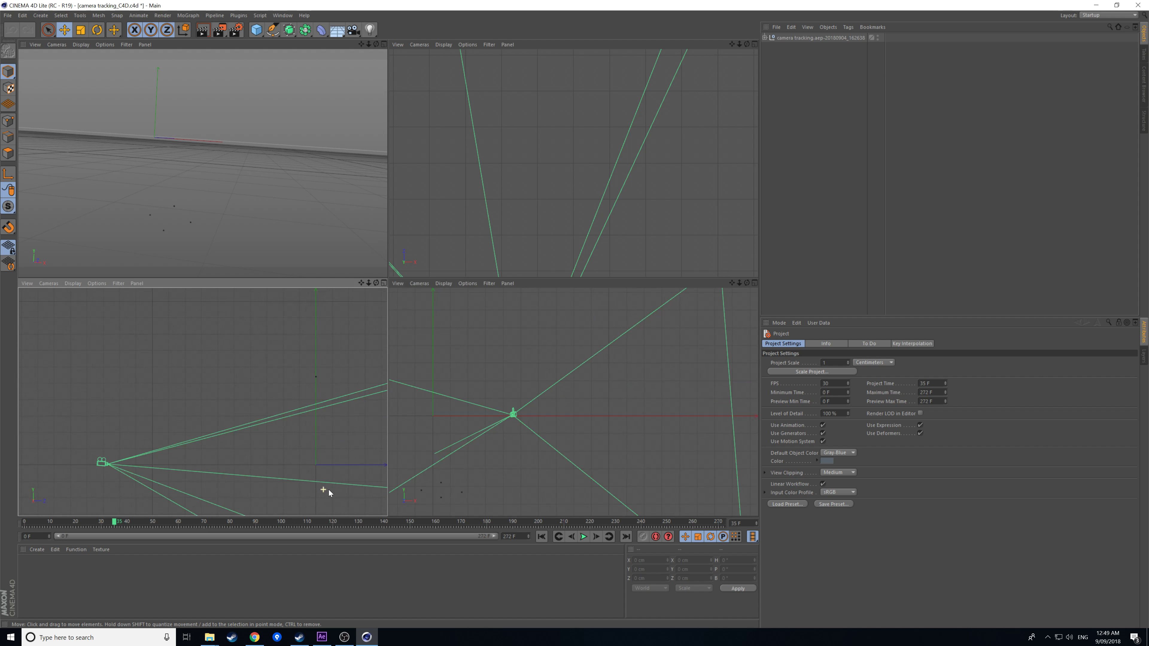
{"action": "scroll", "coordinate": [335, 489], "scroll_direction": "down", "scroll_amount": 3}
{"action": "scroll", "coordinate": [319, 486], "scroll_direction": "up", "scroll_amount": 6}
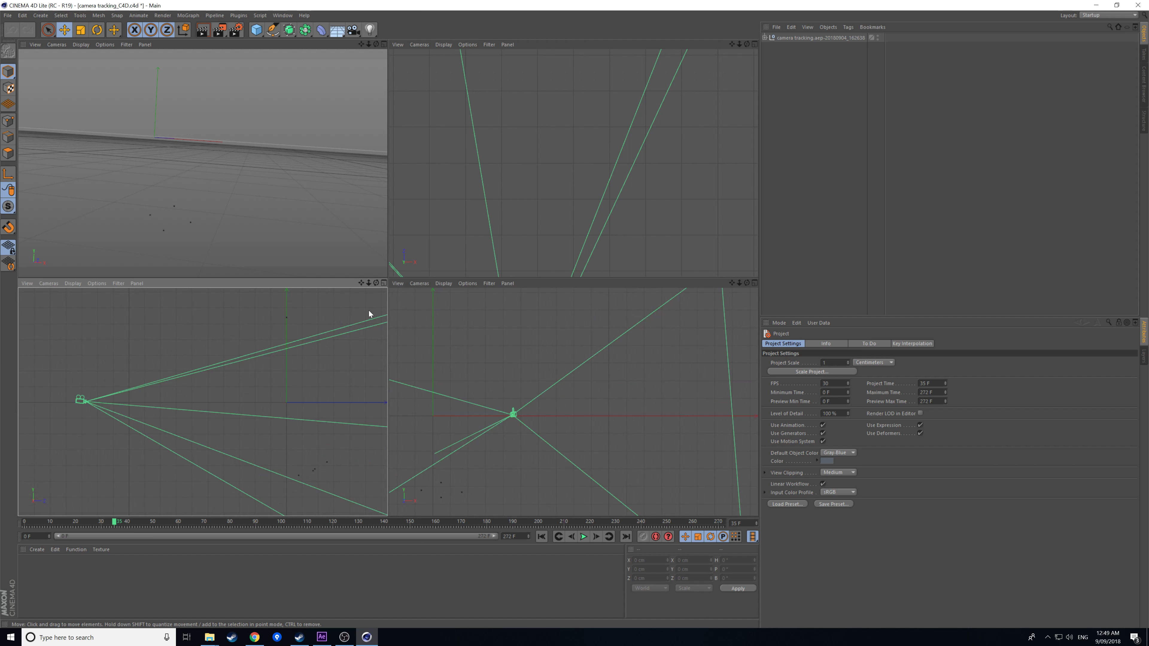
{"action": "left_click_drag", "start_coordinate": [360, 283], "coordinate": [204, 397]}
{"action": "left_click_drag", "start_coordinate": [732, 283], "coordinate": [572, 403]}
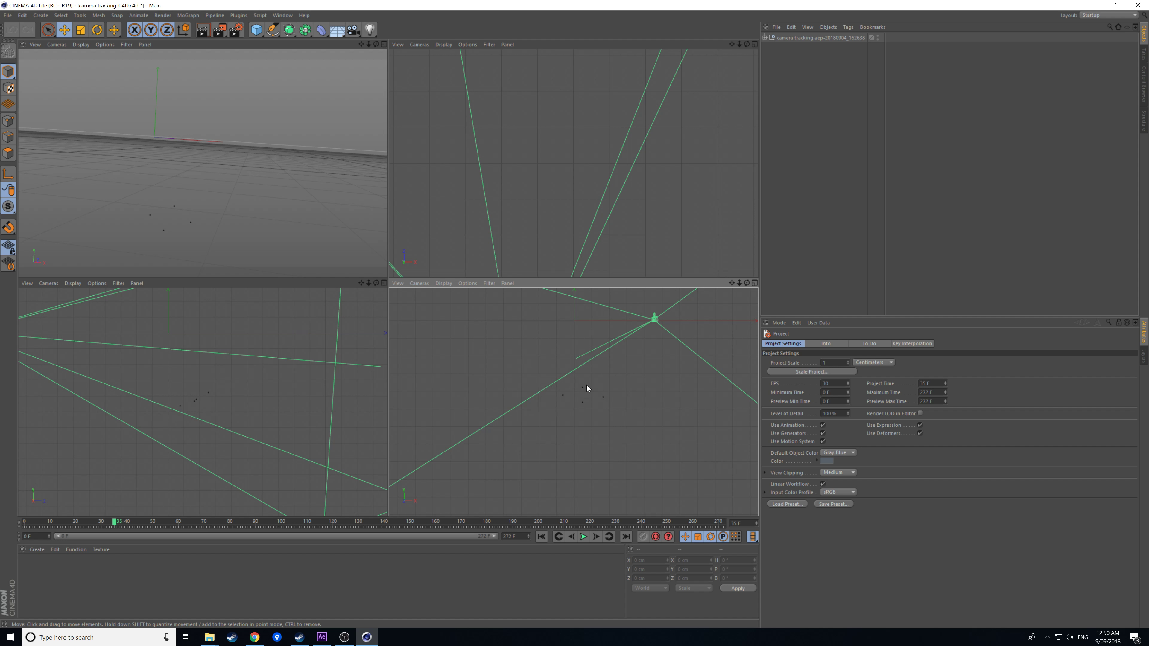
{"action": "left_click", "coordinate": [321, 638]}
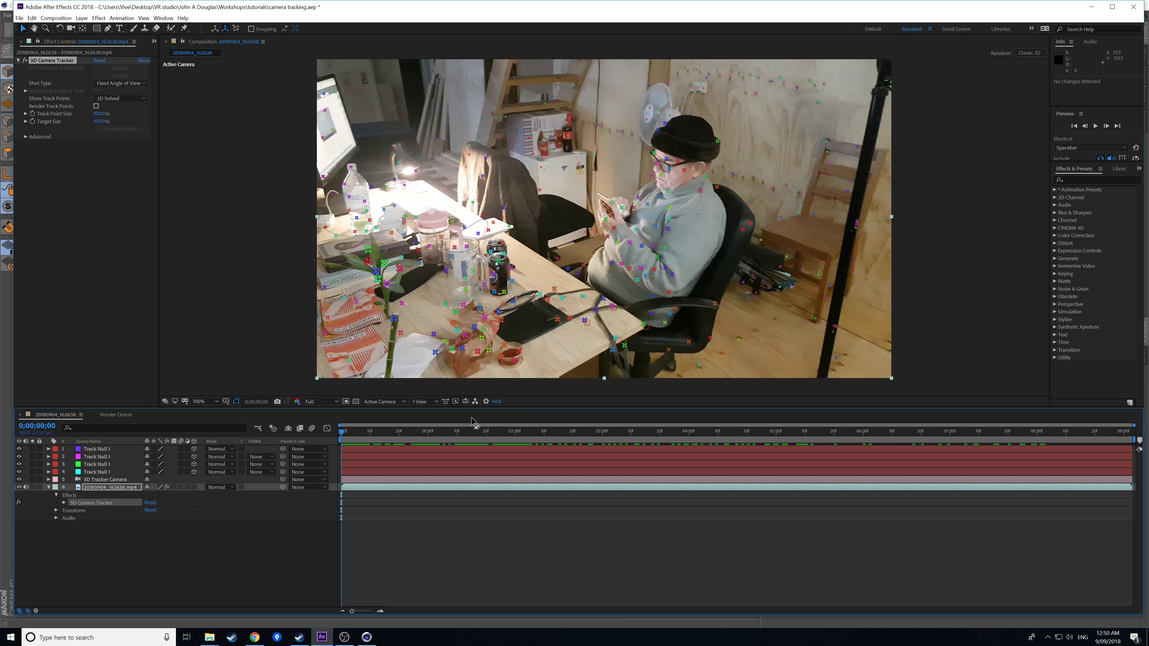
Show the composition from the Front 3D view at 50% magnification and select Track Null 1.
{"action": "left_click", "coordinate": [381, 402]}
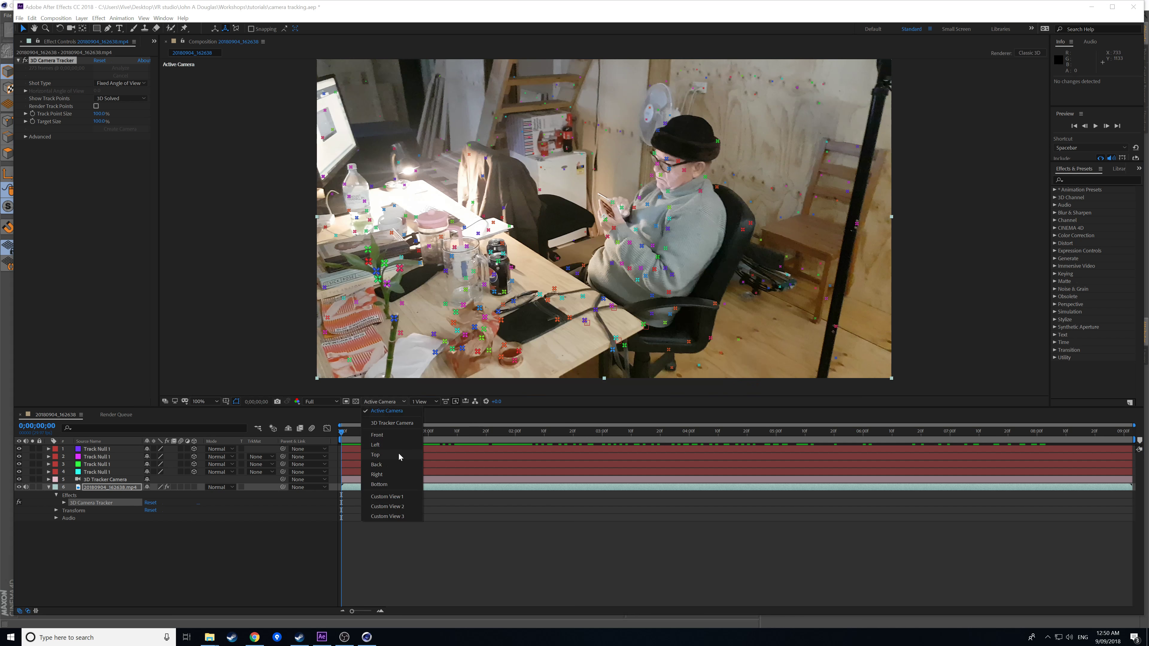
{"action": "left_click", "coordinate": [393, 466]}
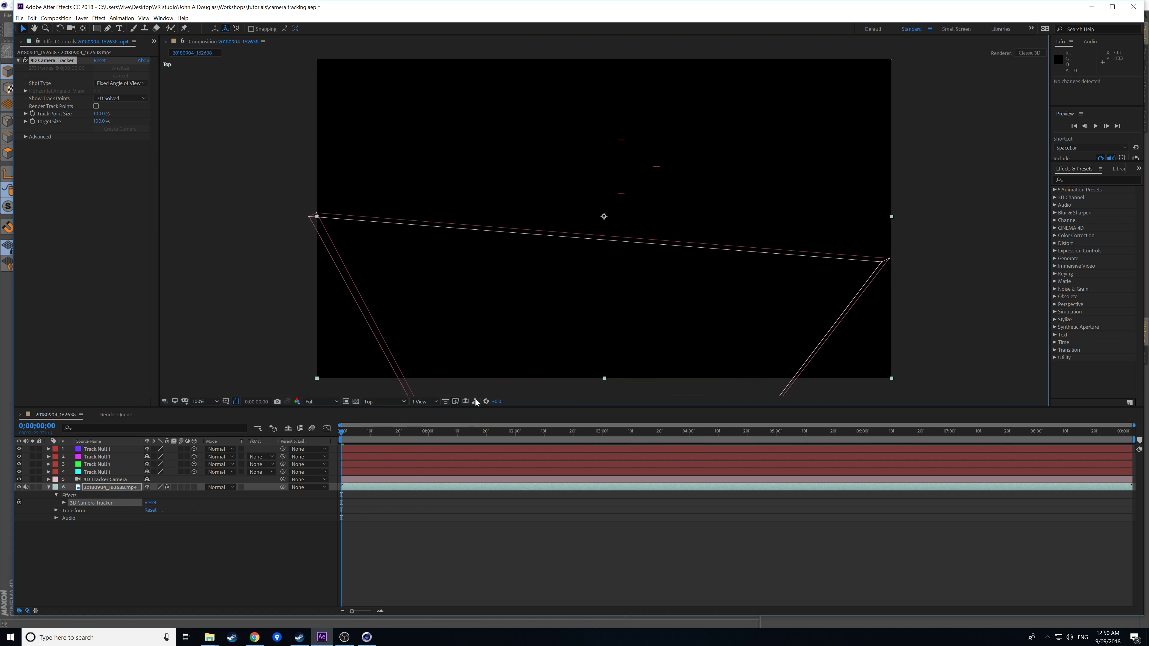
{"action": "left_click", "coordinate": [370, 401]}
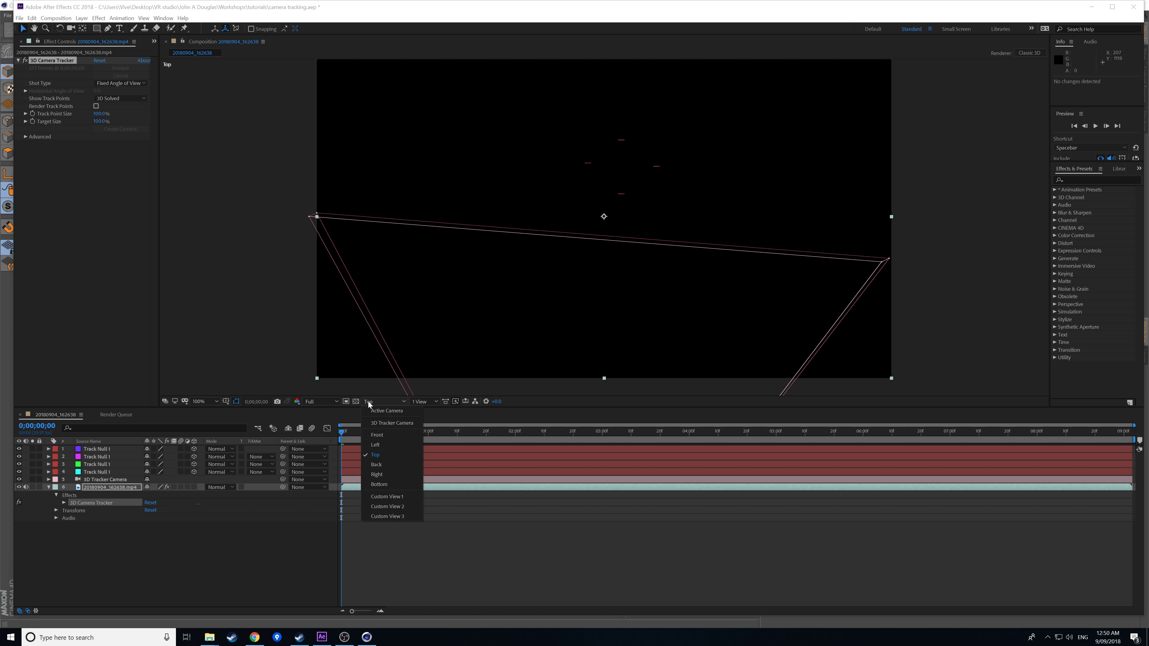
{"action": "left_click", "coordinate": [384, 436]}
{"action": "key", "text": "comma"}
{"action": "key", "text": "comma"}
{"action": "key", "text": "period"}
{"action": "key", "text": "period"}
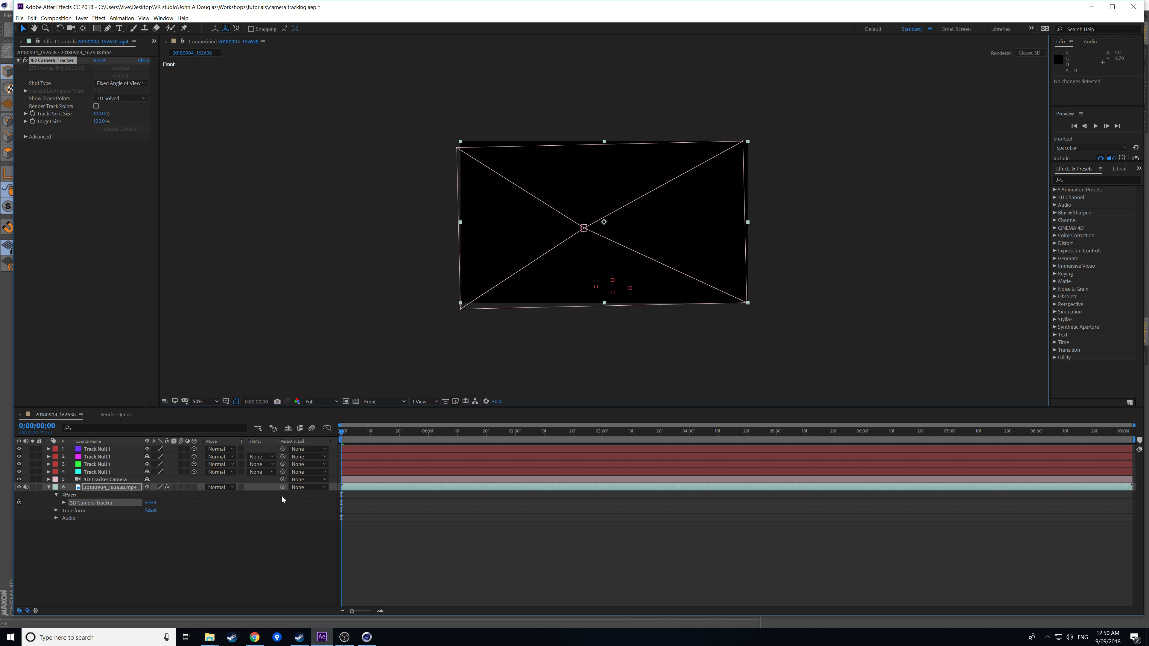
{"action": "left_click", "coordinate": [108, 450]}
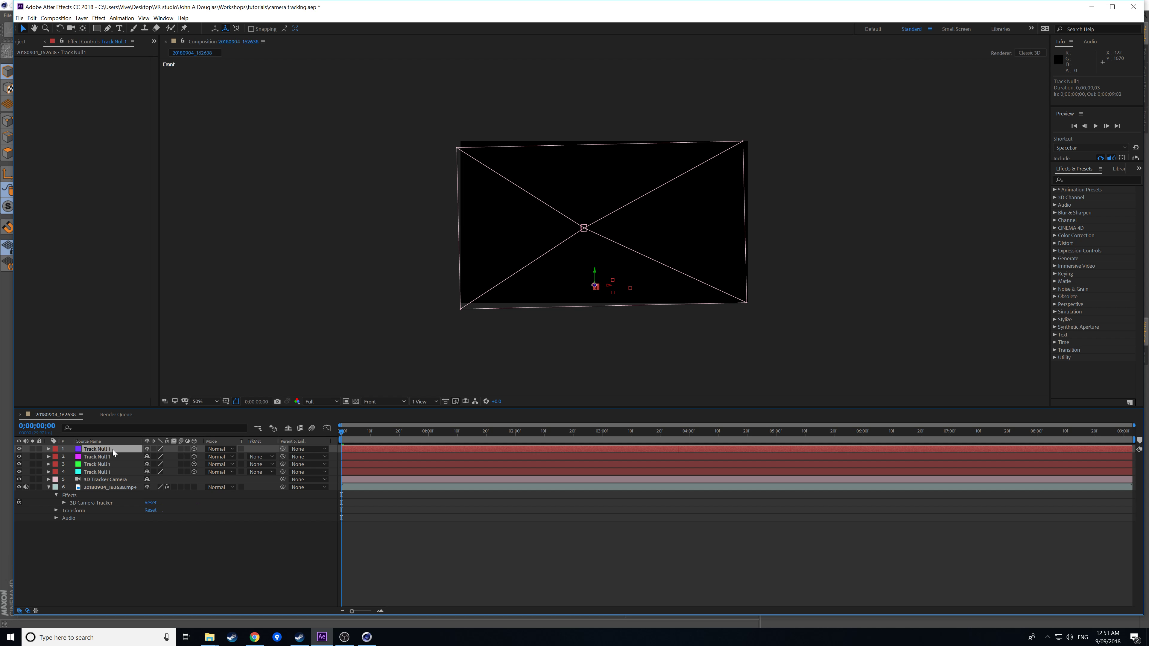
Parent layers 2–4 and the 3D Tracker Camera to 1. Track Null 1, and reveal its Transform properties.
{"action": "left_click", "coordinate": [308, 457]}
{"action": "left_click", "coordinate": [323, 478]}
{"action": "left_click", "coordinate": [308, 465]}
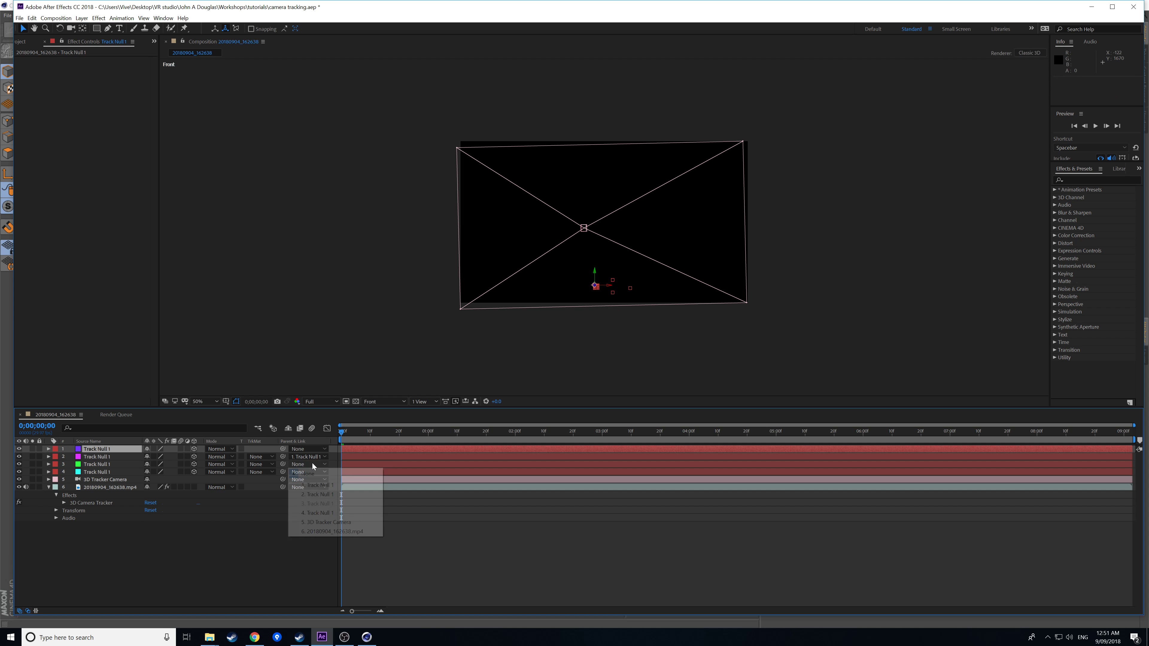
{"action": "left_click", "coordinate": [317, 485]}
{"action": "left_click", "coordinate": [313, 472]}
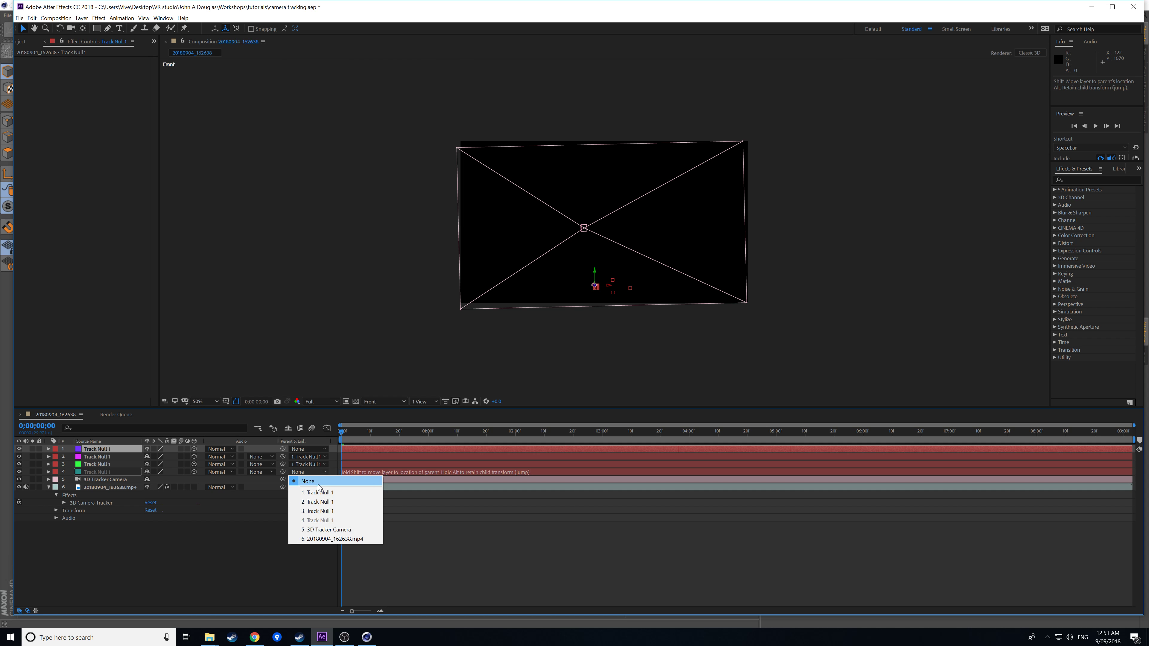
{"action": "left_click", "coordinate": [322, 493]}
{"action": "left_click", "coordinate": [314, 481]}
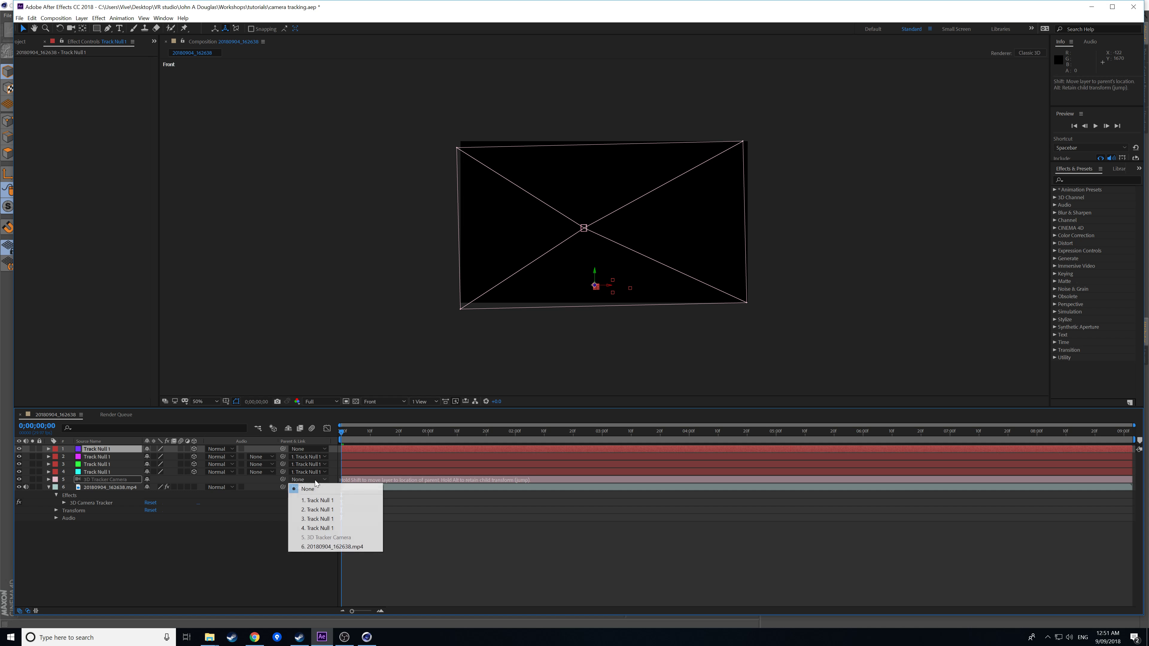
{"action": "left_click", "coordinate": [323, 501]}
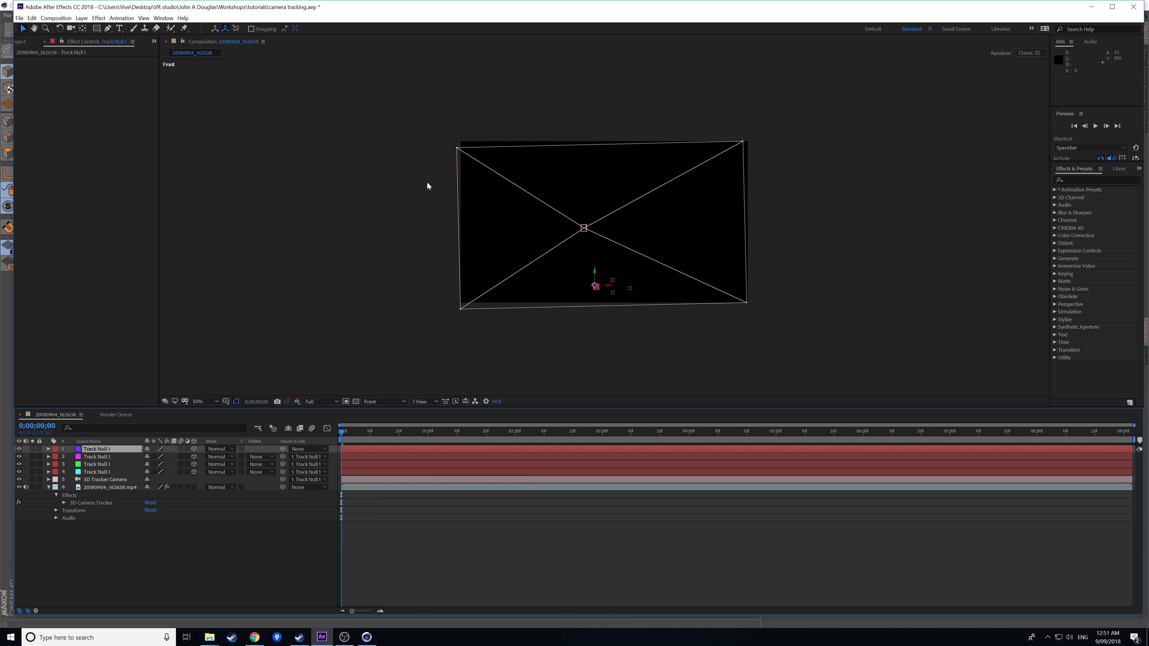
{"action": "left_click", "coordinate": [49, 450]}
{"action": "left_click", "coordinate": [56, 458]}
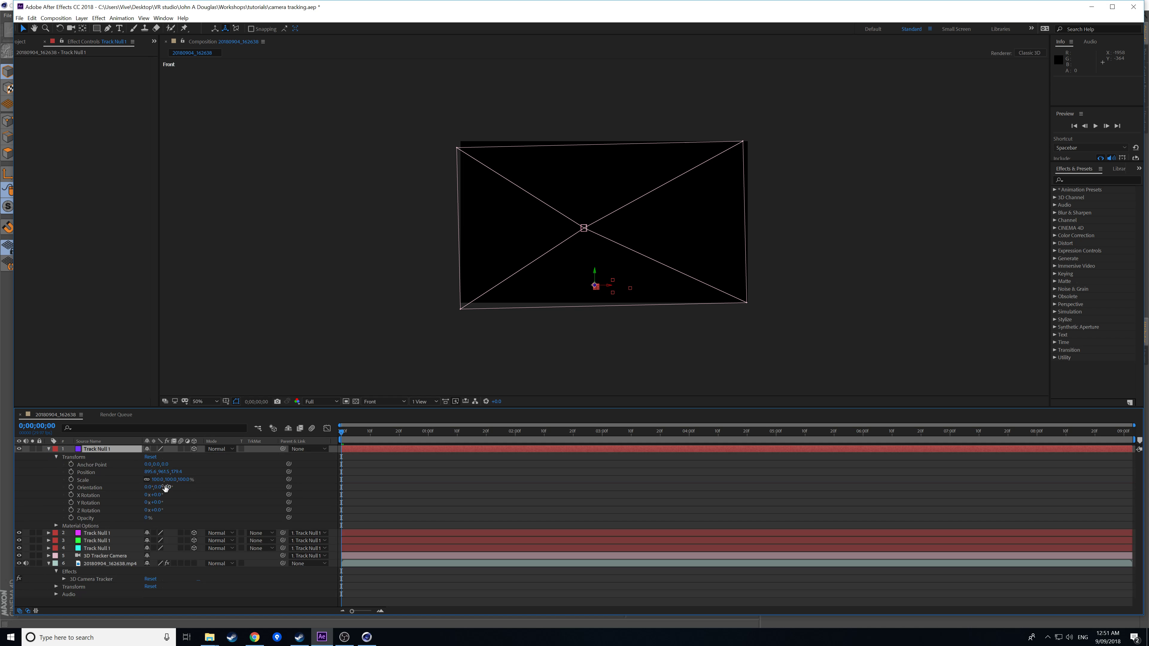
Rotate Track Null 1 about 13° on X and around Y, and show Title/Action Safe guides.
{"action": "left_click_drag", "start_coordinate": [156, 495], "coordinate": [141, 494]}
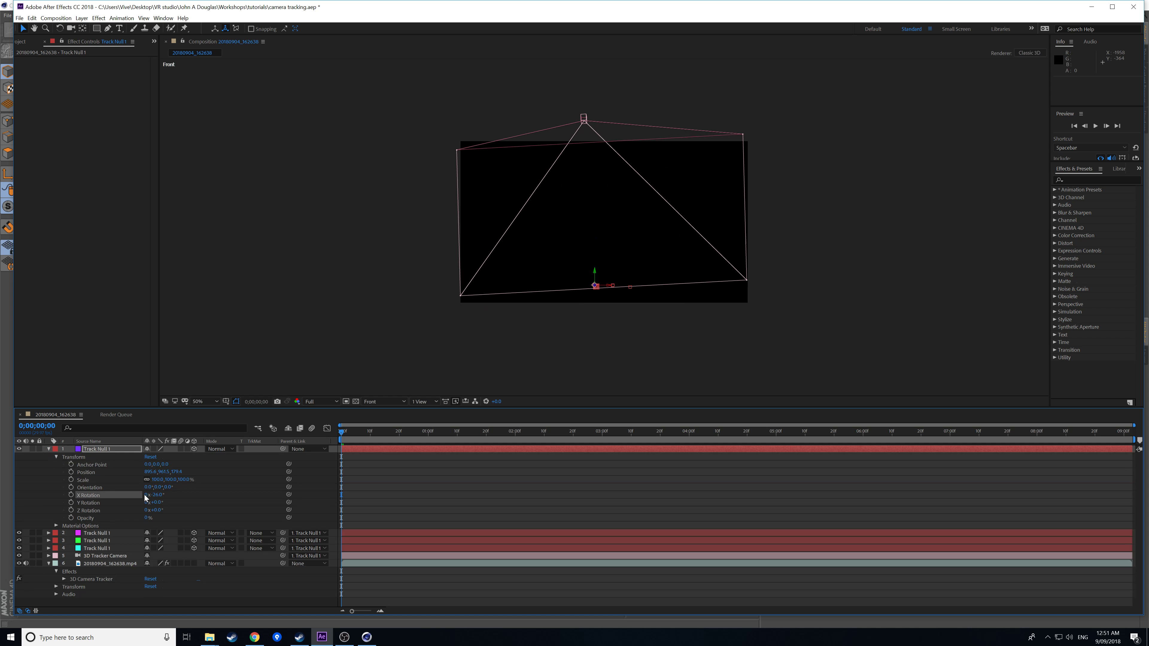
{"action": "left_click_drag", "start_coordinate": [159, 503], "coordinate": [157, 510]}
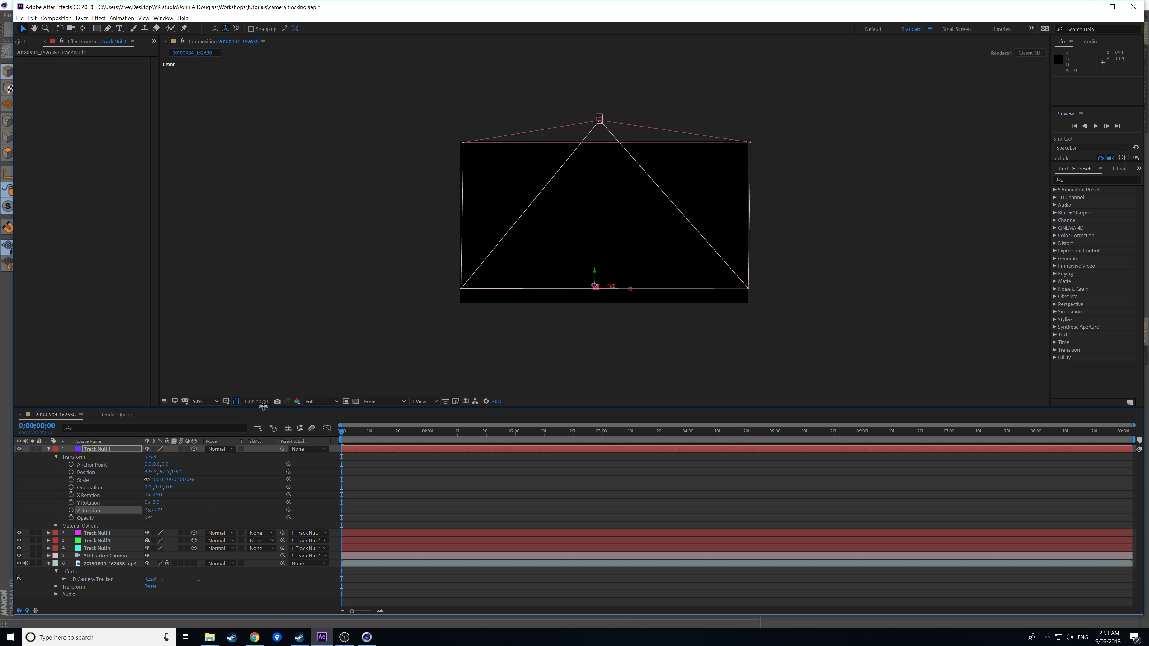
{"action": "left_click", "coordinate": [225, 403]}
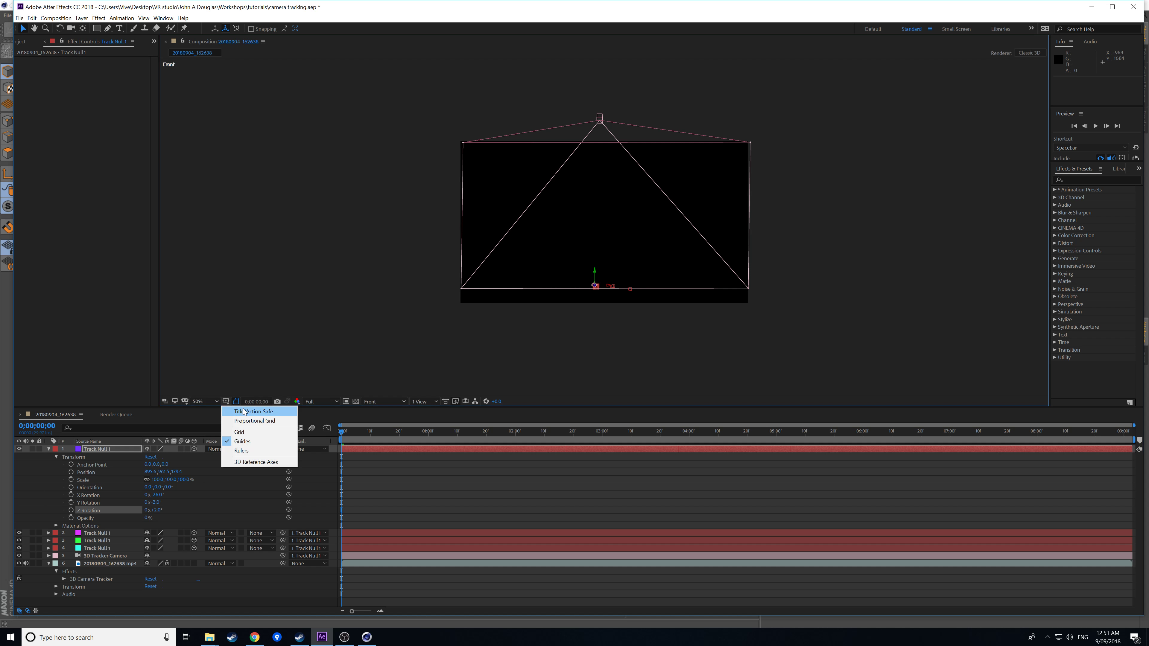
{"action": "left_click", "coordinate": [245, 409]}
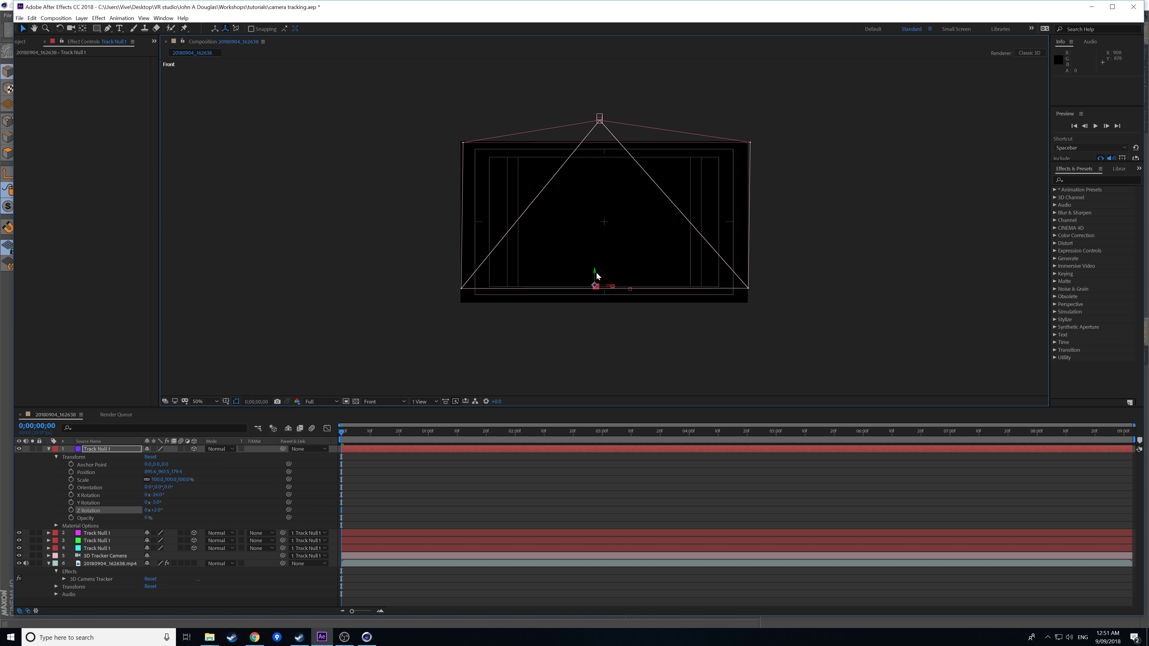
Raise Track Null 1 and nudge it 40 pixels left, keeping the safe guides visible.
{"action": "left_click_drag", "start_coordinate": [596, 270], "coordinate": [594, 206]}
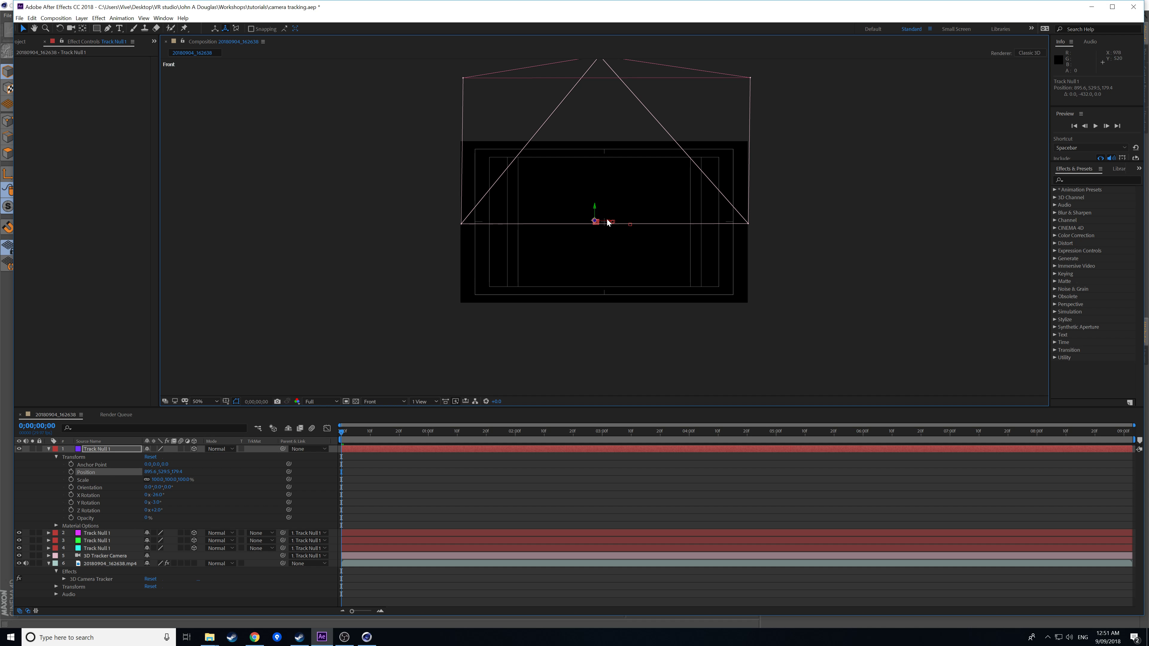
{"action": "key", "text": "shift+Left"}
{"action": "key", "text": "shift+Left"}
{"action": "key", "text": "shift+Left"}
{"action": "key", "text": "shift+Left"}
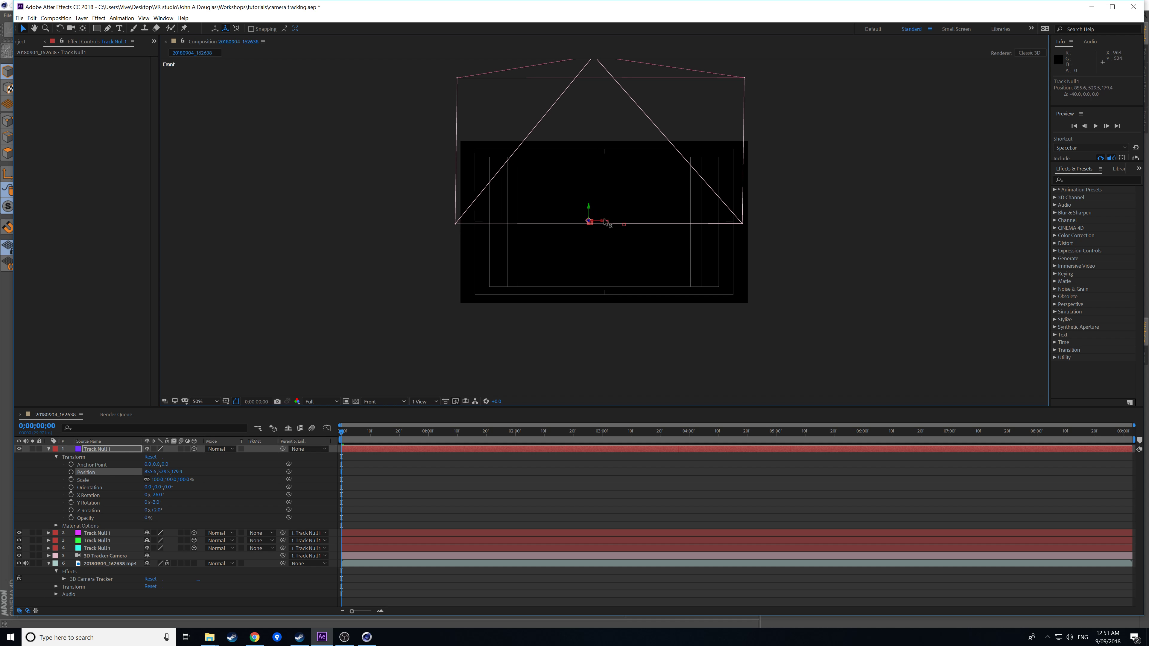
{"action": "left_click", "coordinate": [226, 402]}
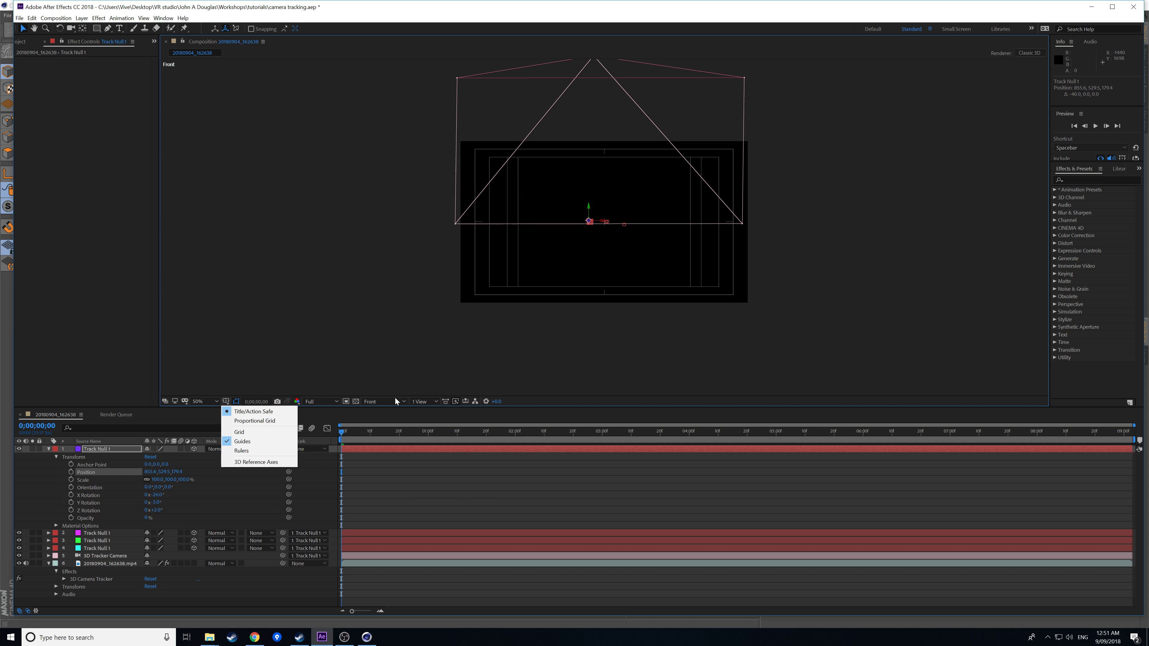
{"action": "left_click", "coordinate": [248, 411]}
{"action": "left_click", "coordinate": [227, 401]}
{"action": "left_click", "coordinate": [230, 412]}
{"action": "left_click", "coordinate": [382, 402]}
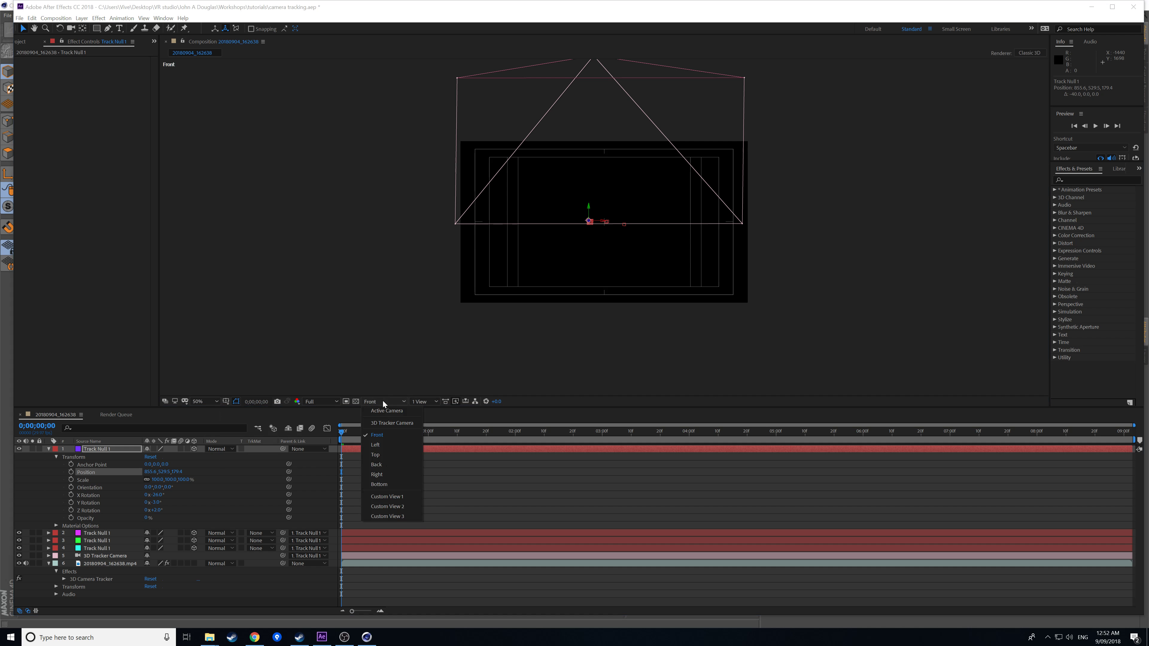
In Top view, move Track Null 1 back along Z and slightly left, then return to Front view.
{"action": "left_click", "coordinate": [388, 455]}
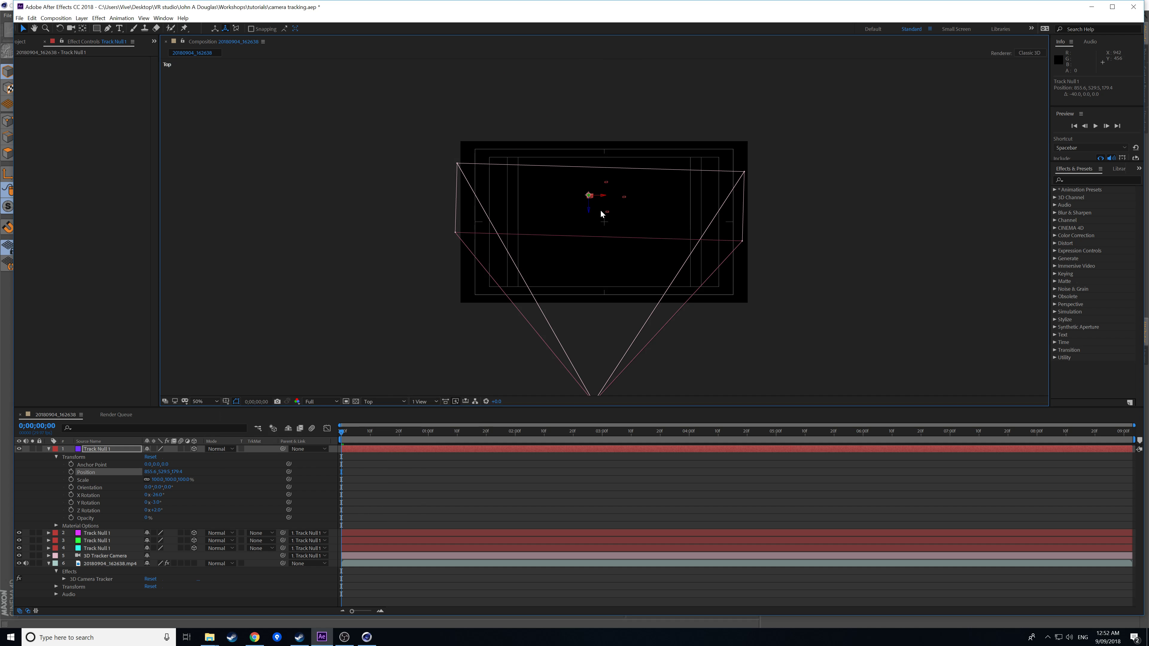
{"action": "left_click_drag", "start_coordinate": [592, 213], "coordinate": [588, 236]}
{"action": "left_click", "coordinate": [602, 222]}
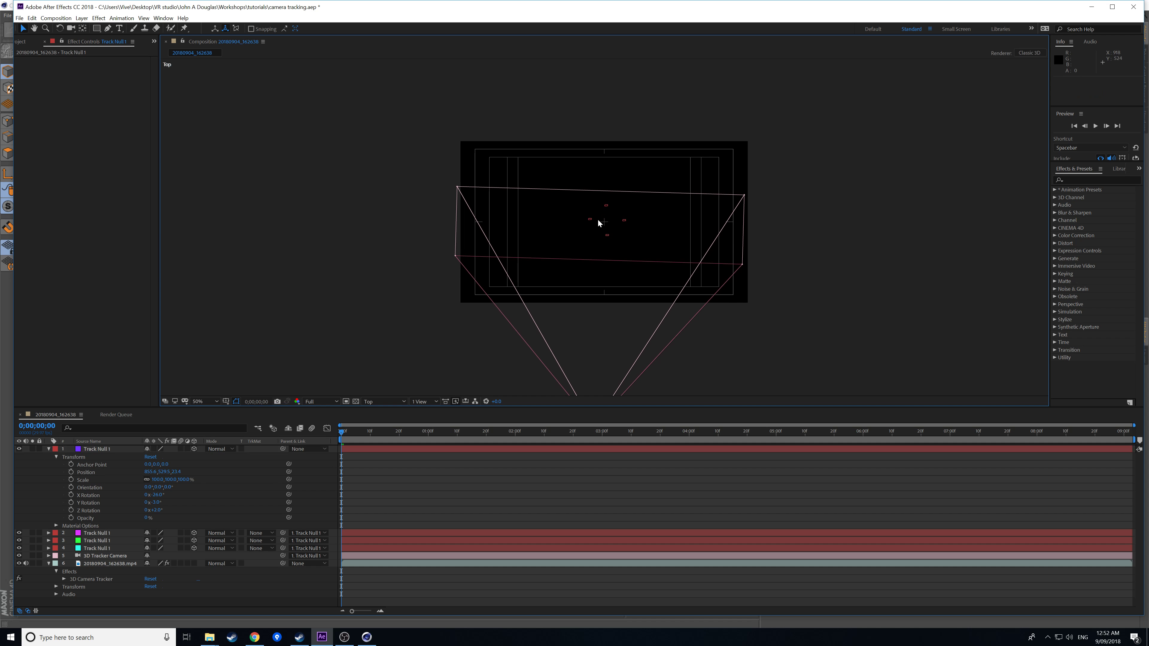
{"action": "left_click", "coordinate": [93, 449]}
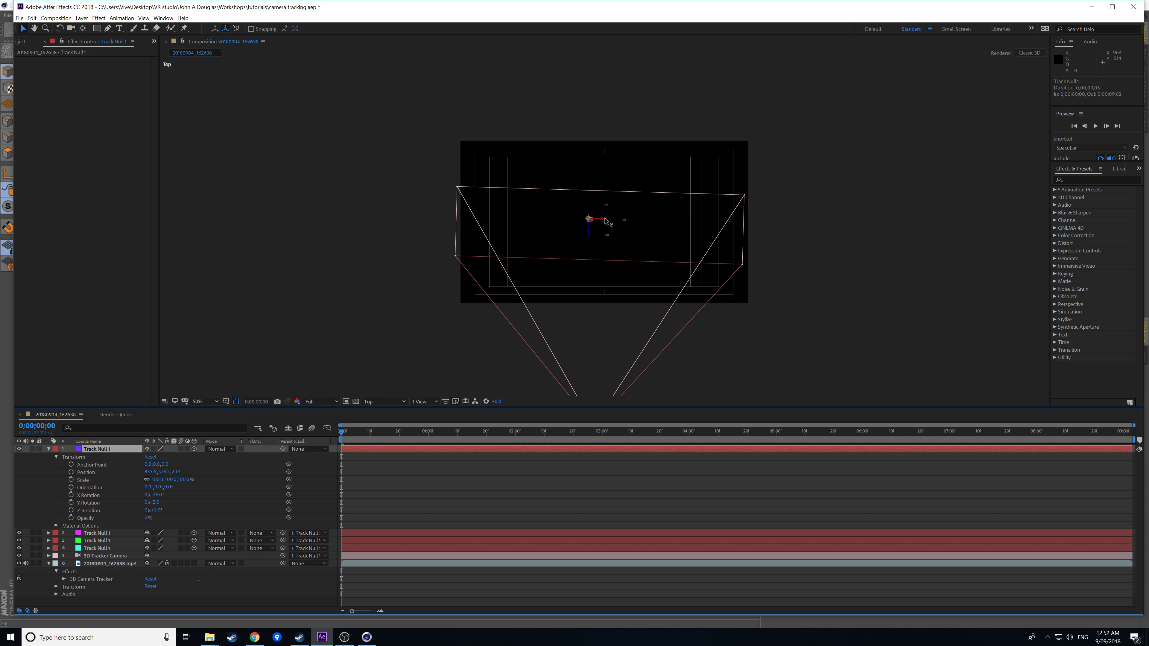
{"action": "left_click_drag", "start_coordinate": [607, 222], "coordinate": [586, 239]}
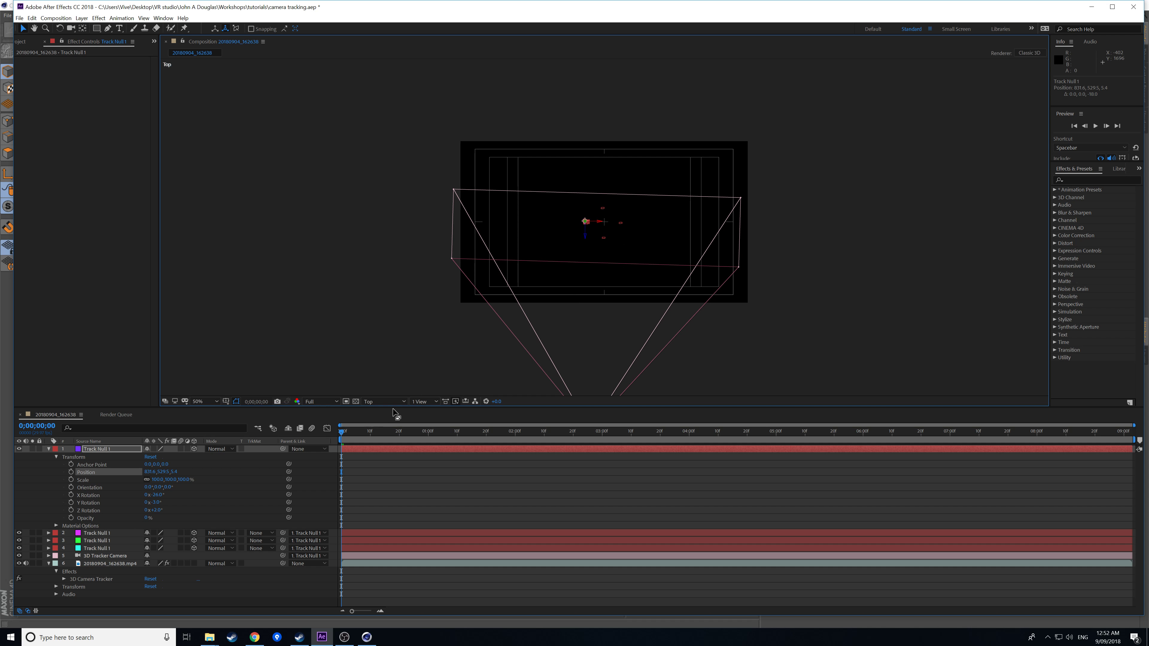
{"action": "left_click", "coordinate": [385, 402]}
{"action": "left_click", "coordinate": [383, 437]}
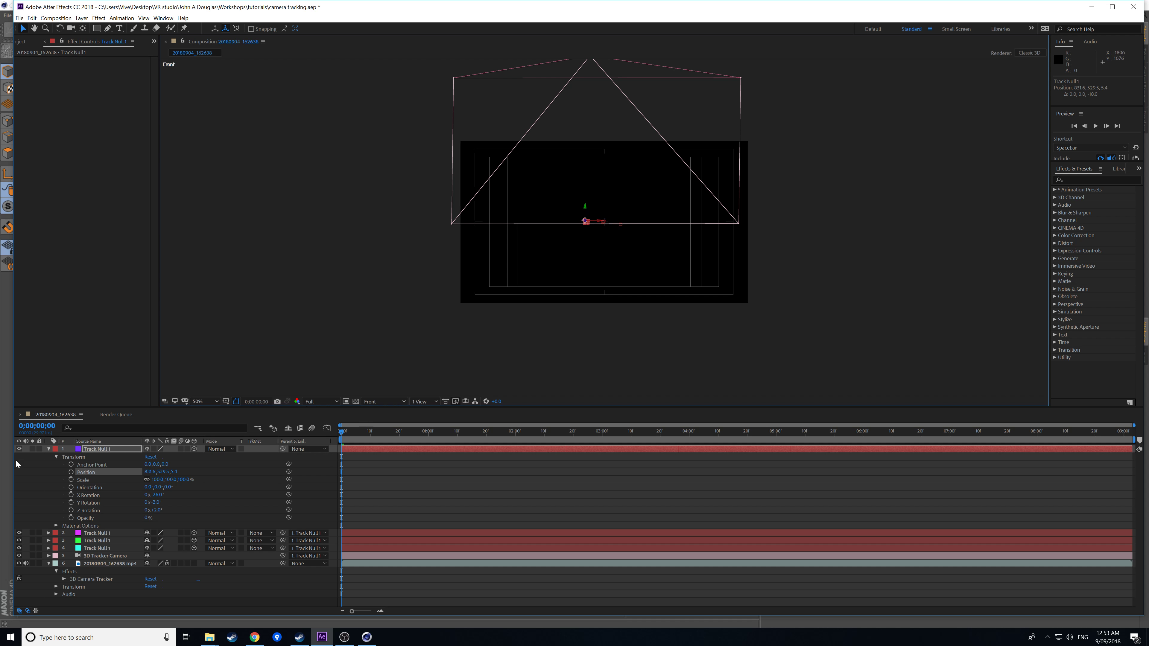
Collapse Track Null 1 and start File > Export > MAXON Cinema 4D Exporter.
{"action": "left_click", "coordinate": [48, 449]}
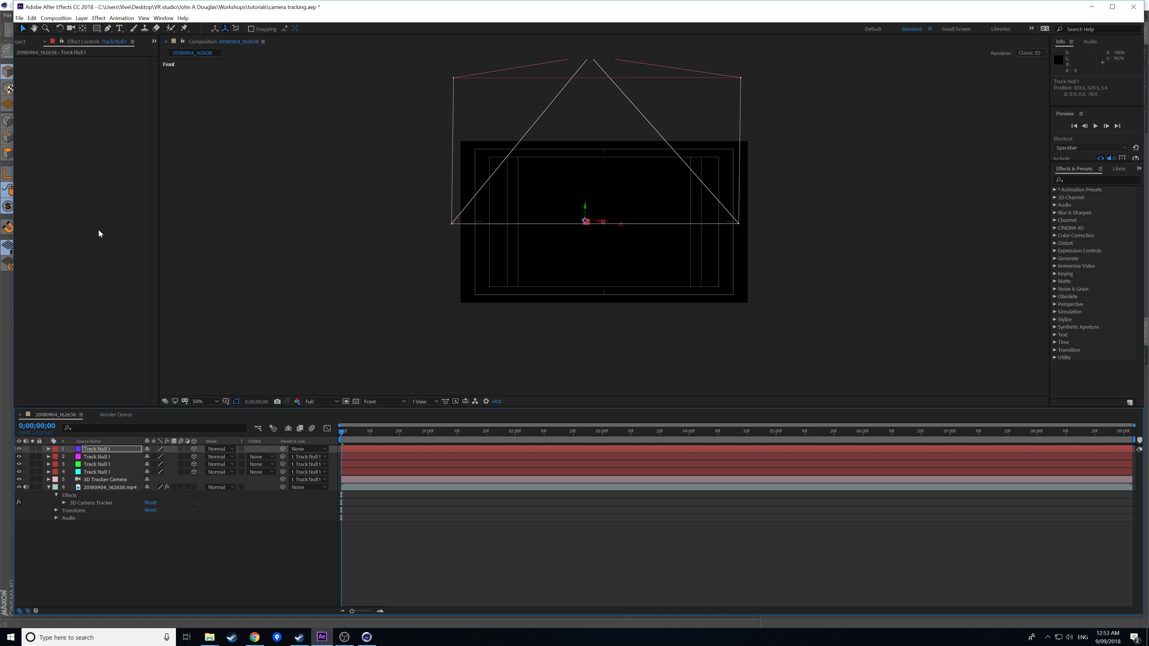
{"action": "left_click", "coordinate": [54, 18]}
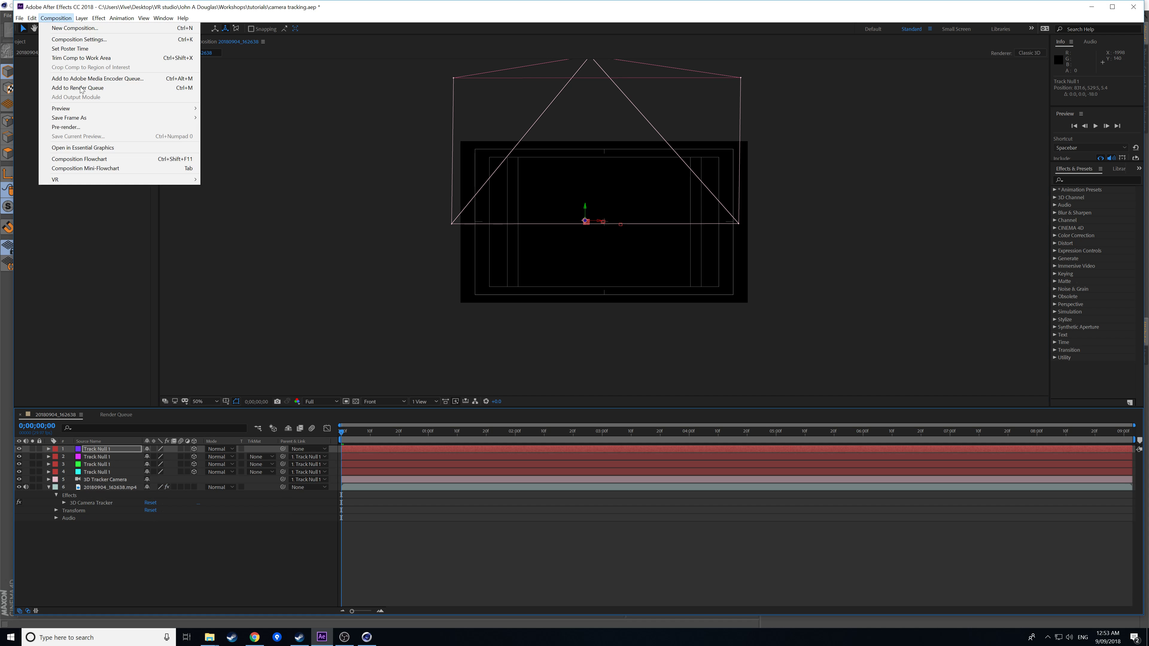
{"action": "left_click", "coordinate": [19, 18]}
{"action": "left_click", "coordinate": [19, 19]}
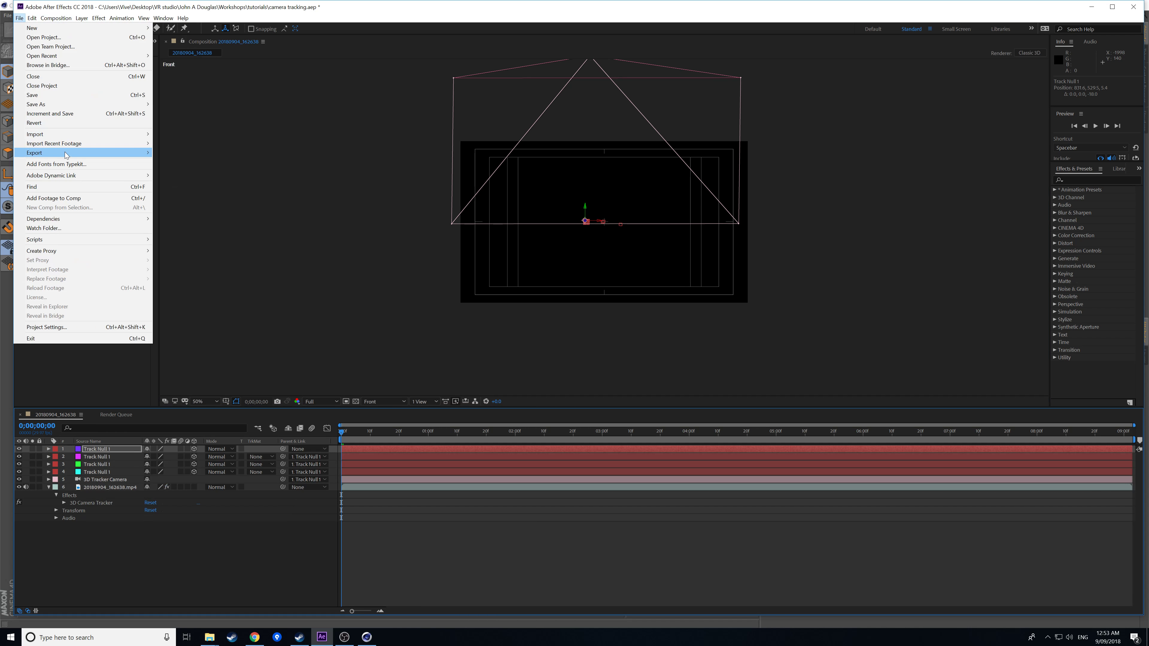
{"action": "mouse_move", "coordinate": [101, 156]}
{"action": "left_click", "coordinate": [190, 180]}
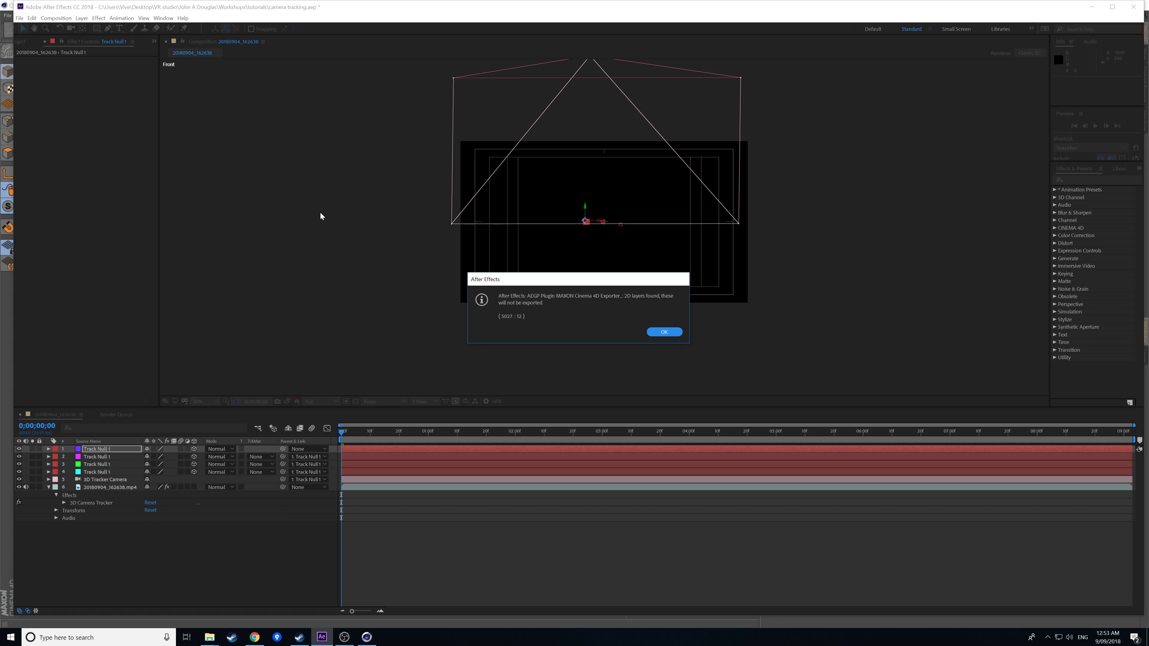
Save the export over the existing camera tracking_C4D file, then switch to Cinema 4D Lite.
{"action": "left_click", "coordinate": [663, 332]}
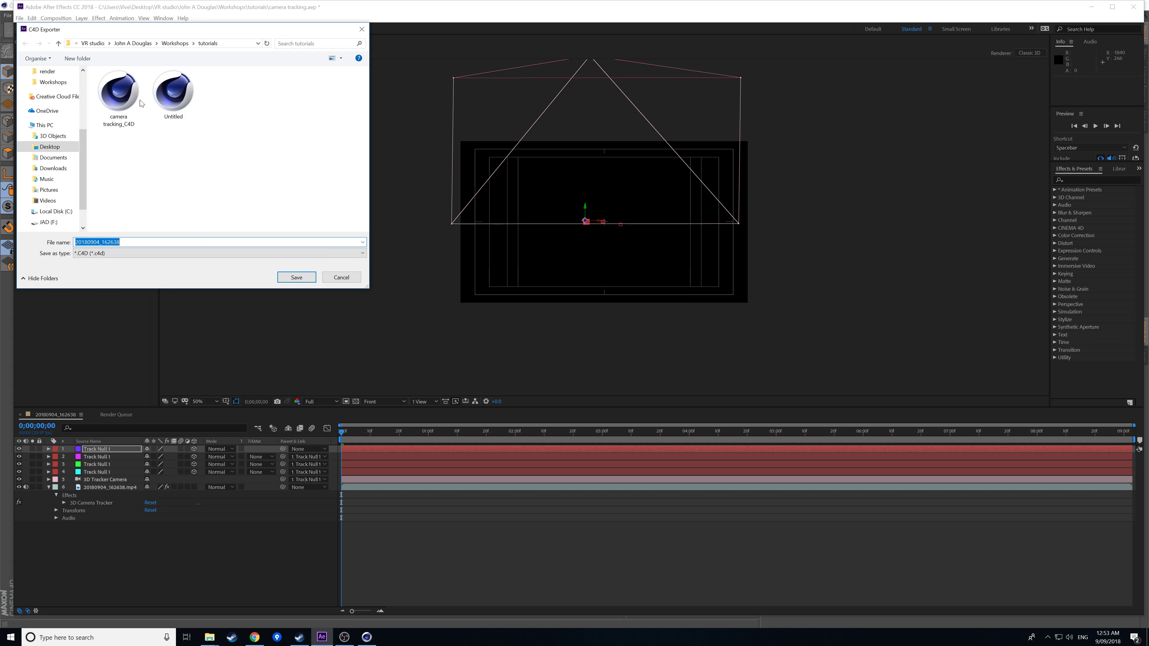
{"action": "left_click", "coordinate": [127, 101]}
{"action": "left_click", "coordinate": [300, 280]}
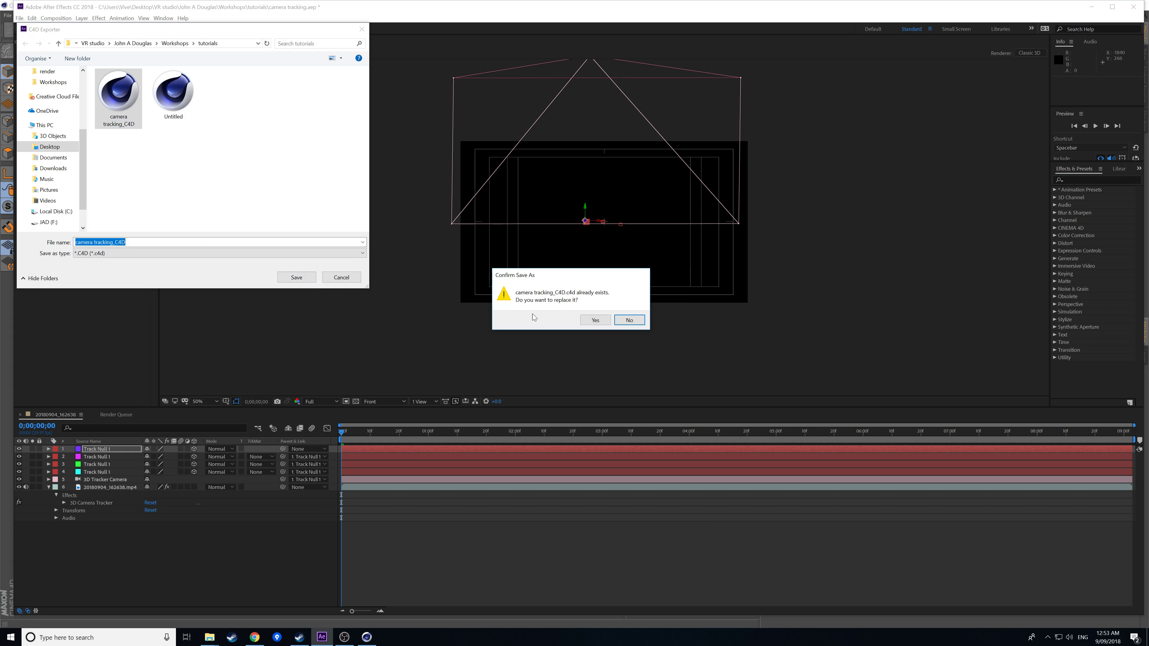
{"action": "left_click", "coordinate": [594, 320]}
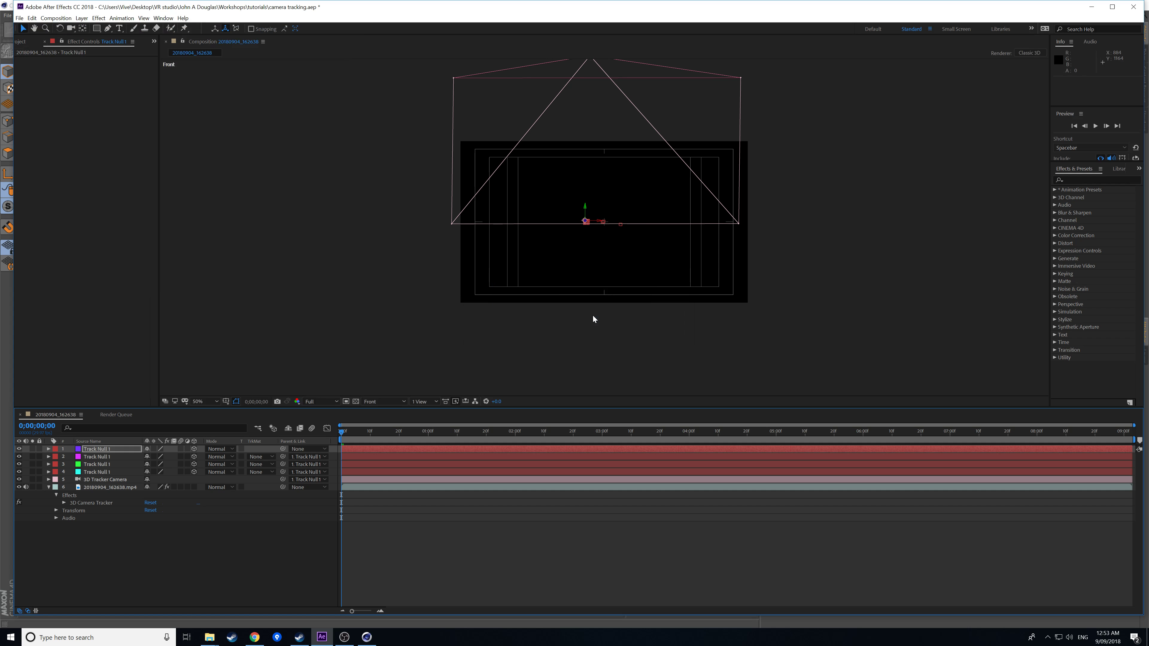
{"action": "left_click", "coordinate": [367, 637]}
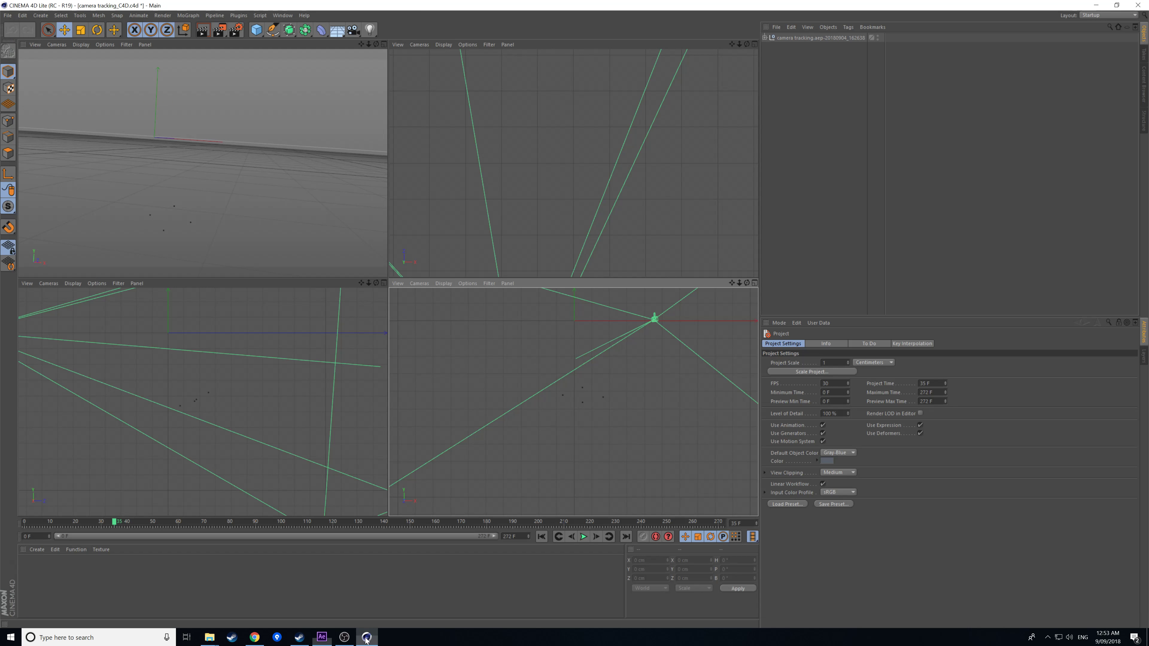
Open the camera tracking_C4D project in Cinema 4D Lite.
{"action": "left_click", "coordinate": [8, 15]}
{"action": "left_click", "coordinate": [20, 35]}
{"action": "left_click", "coordinate": [442, 206]}
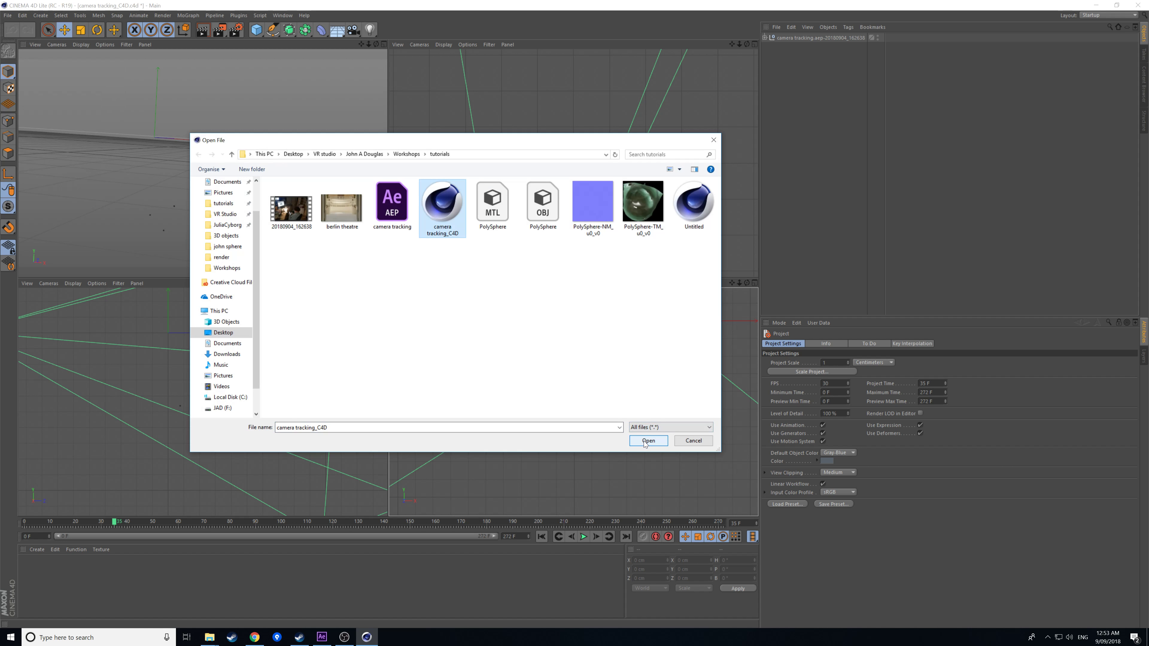
{"action": "left_click", "coordinate": [647, 442]}
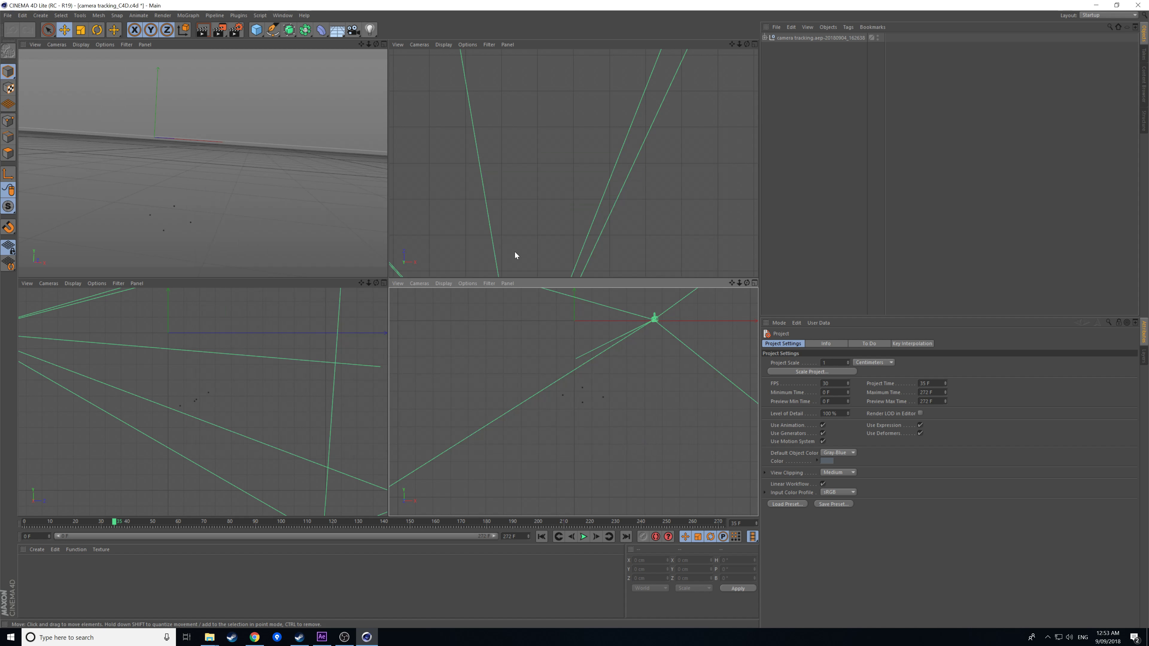
Close the old project without saving and reopen the freshly exported camera tracking_C4D.
{"action": "left_click", "coordinate": [8, 15]}
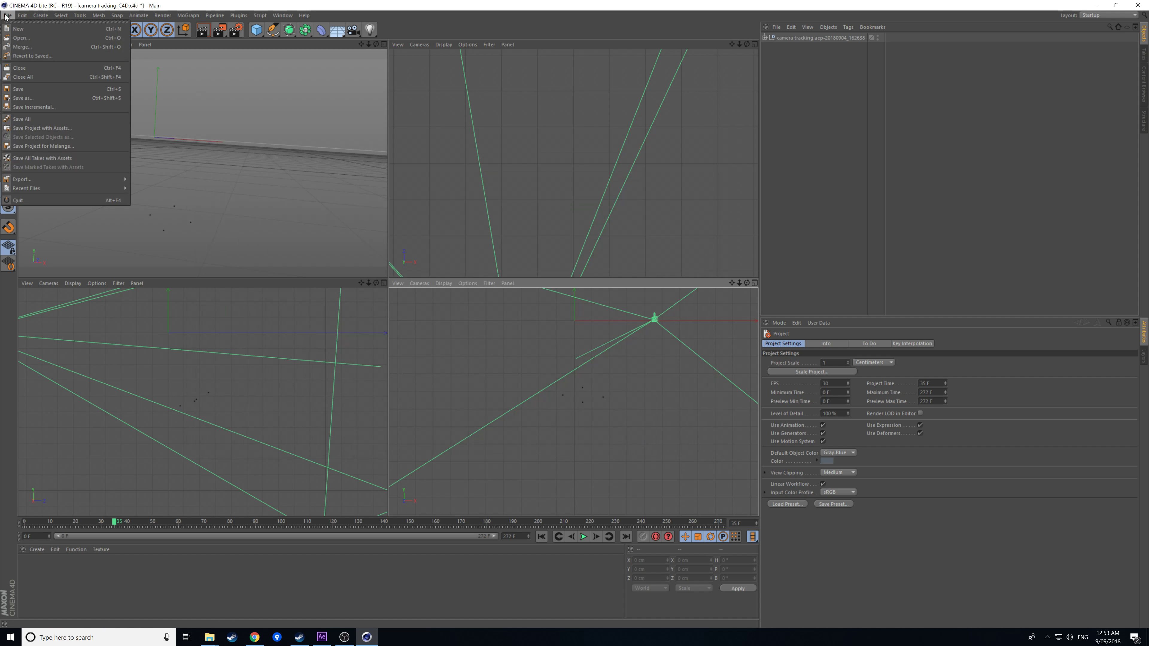
{"action": "left_click", "coordinate": [36, 68]}
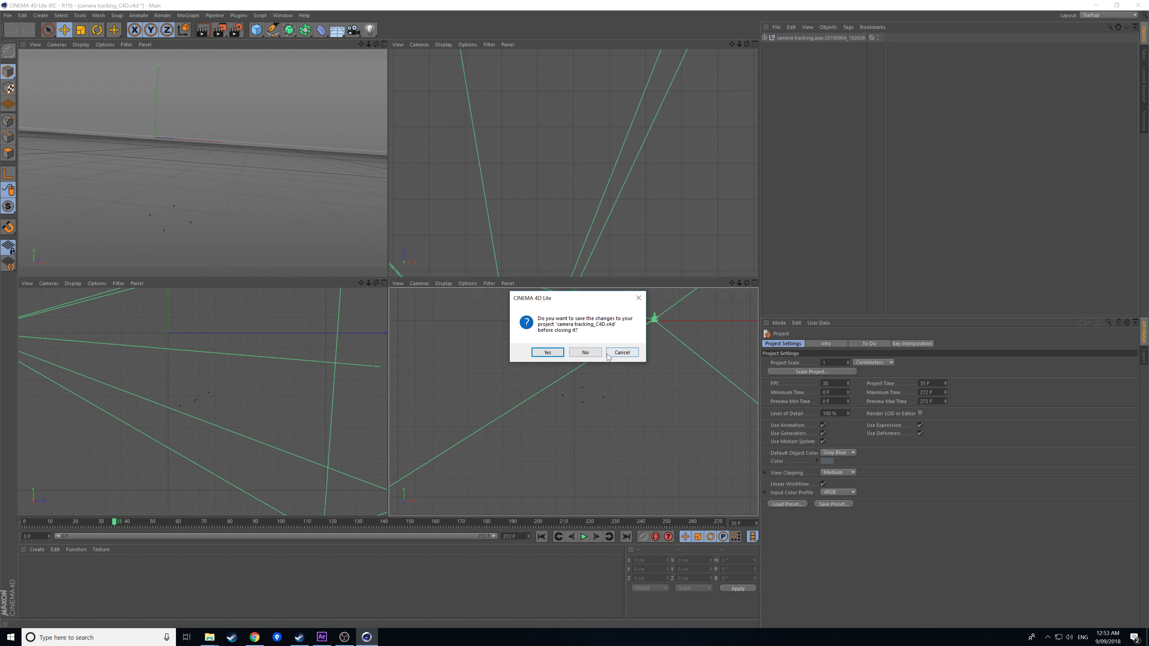
{"action": "left_click", "coordinate": [585, 352]}
{"action": "left_click", "coordinate": [7, 15]}
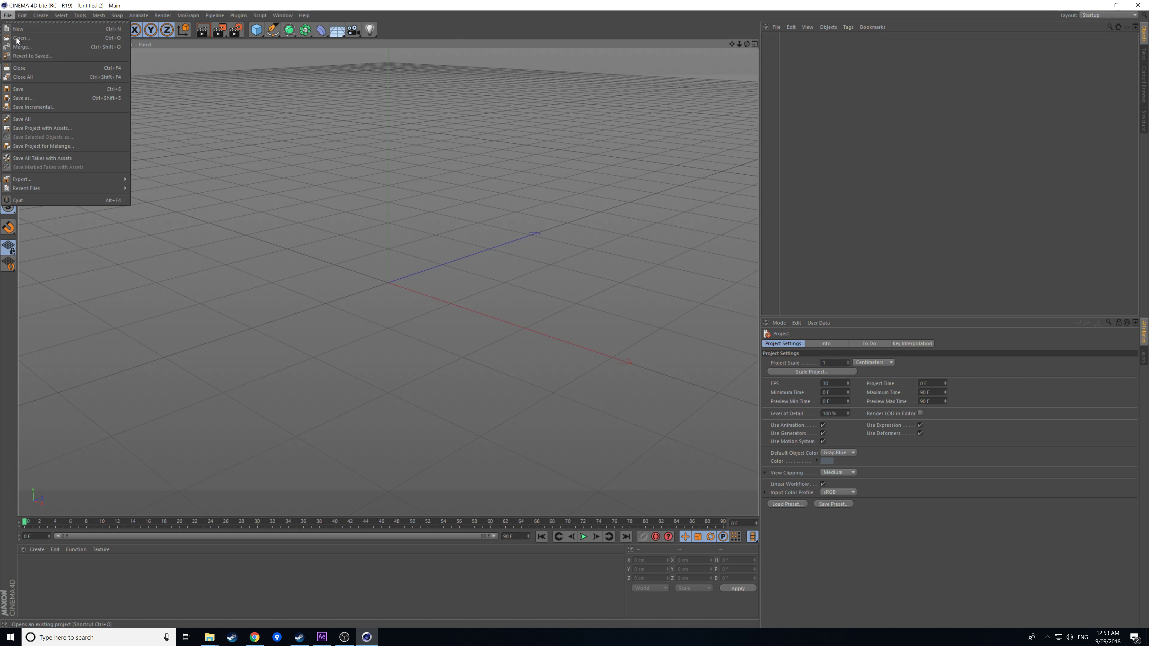
{"action": "left_click", "coordinate": [18, 38]}
{"action": "left_click", "coordinate": [442, 206]}
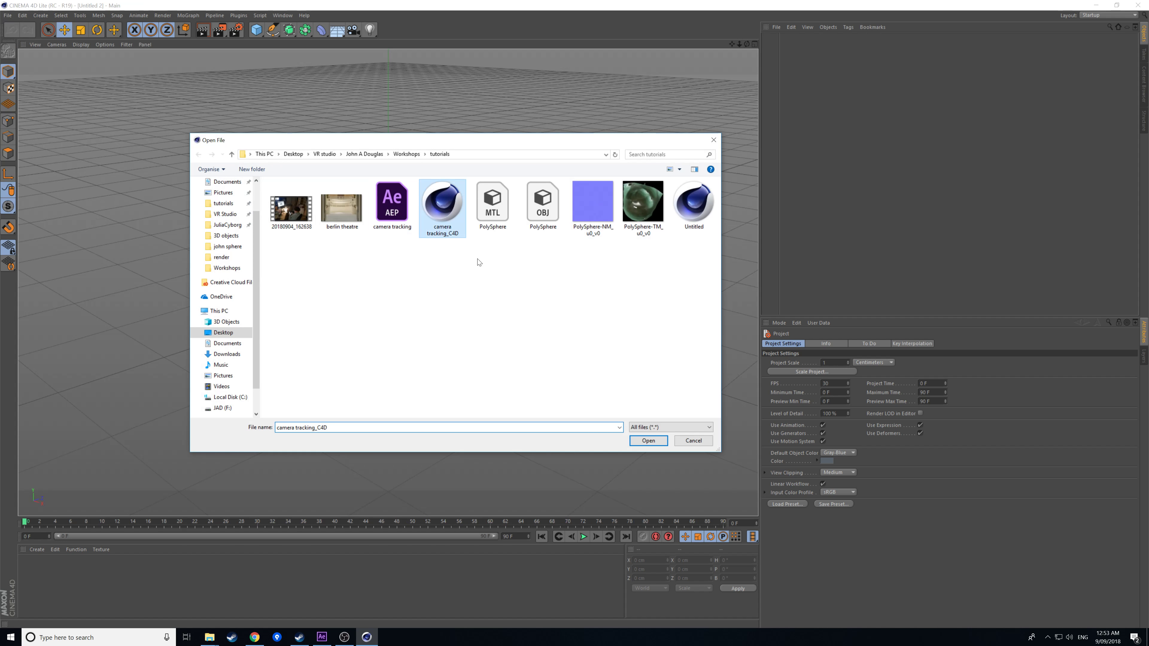
{"action": "left_click", "coordinate": [636, 445]}
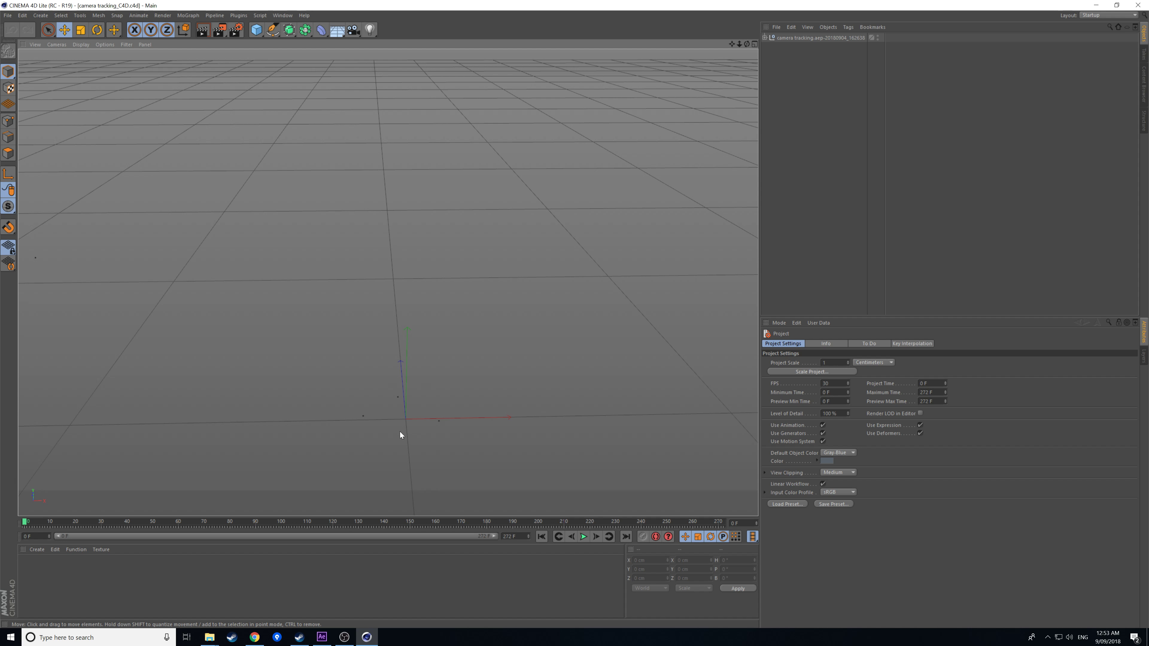
Switch to four views, zoom each, and centre the tracked camera and its frustum in Top view.
{"action": "middle_click", "coordinate": [339, 210]}
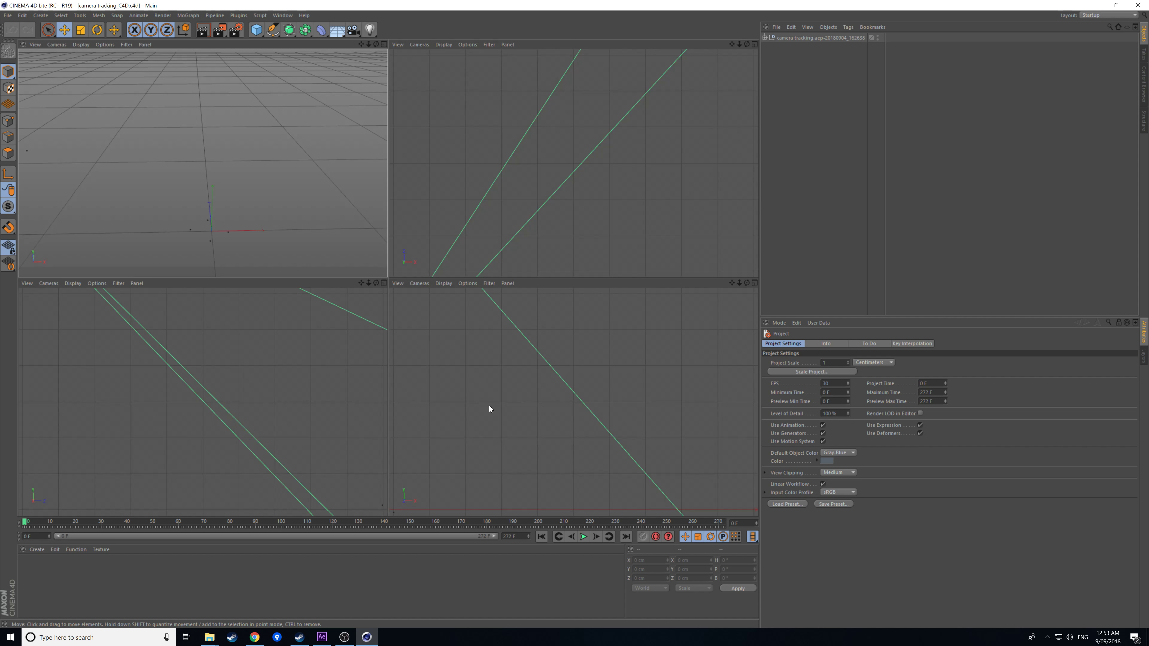
{"action": "scroll", "coordinate": [489, 405], "scroll_direction": "down", "scroll_amount": 5}
{"action": "scroll", "coordinate": [426, 443], "scroll_direction": "up", "scroll_amount": 5}
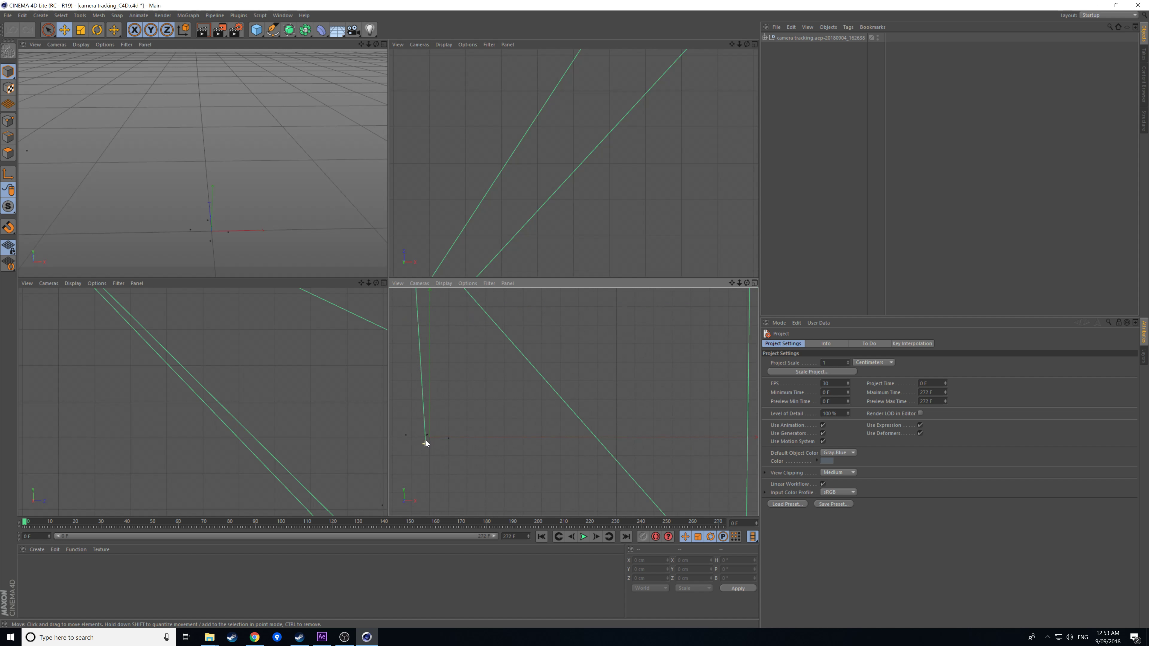
{"action": "scroll", "coordinate": [417, 423], "scroll_direction": "up", "scroll_amount": 2}
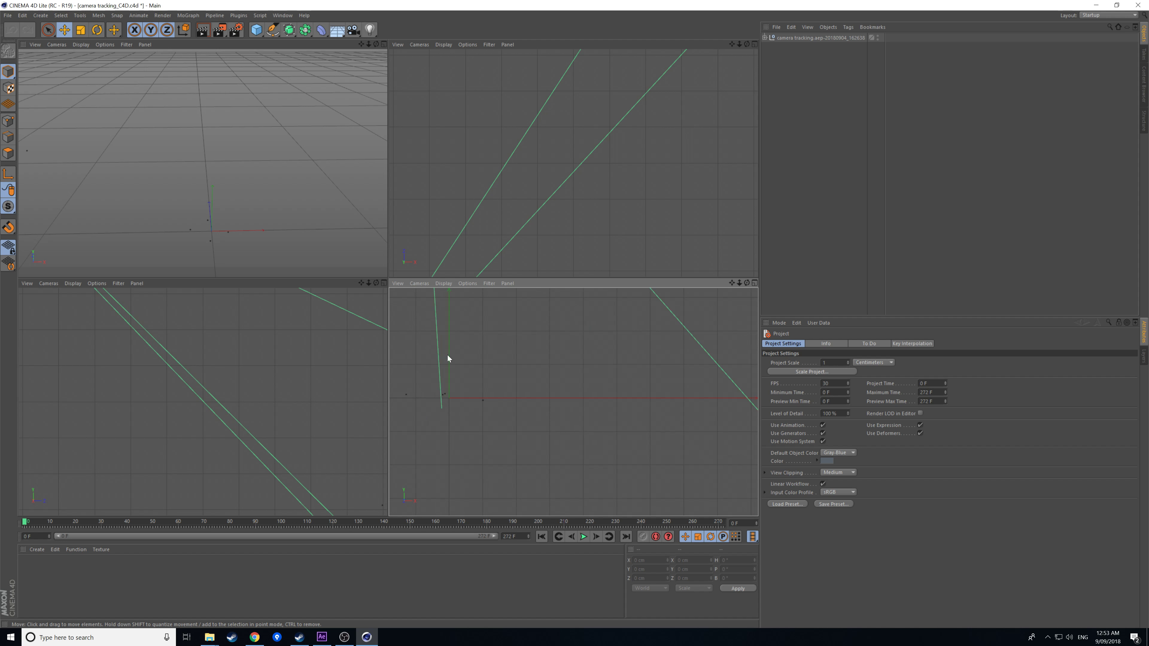
{"action": "scroll", "coordinate": [238, 461], "scroll_direction": "down", "scroll_amount": 5}
{"action": "scroll", "coordinate": [316, 466], "scroll_direction": "up", "scroll_amount": 3}
{"action": "scroll", "coordinate": [367, 462], "scroll_direction": "down", "scroll_amount": 2}
{"action": "scroll", "coordinate": [372, 461], "scroll_direction": "up", "scroll_amount": 4}
{"action": "scroll", "coordinate": [364, 466], "scroll_direction": "up", "scroll_amount": 5}
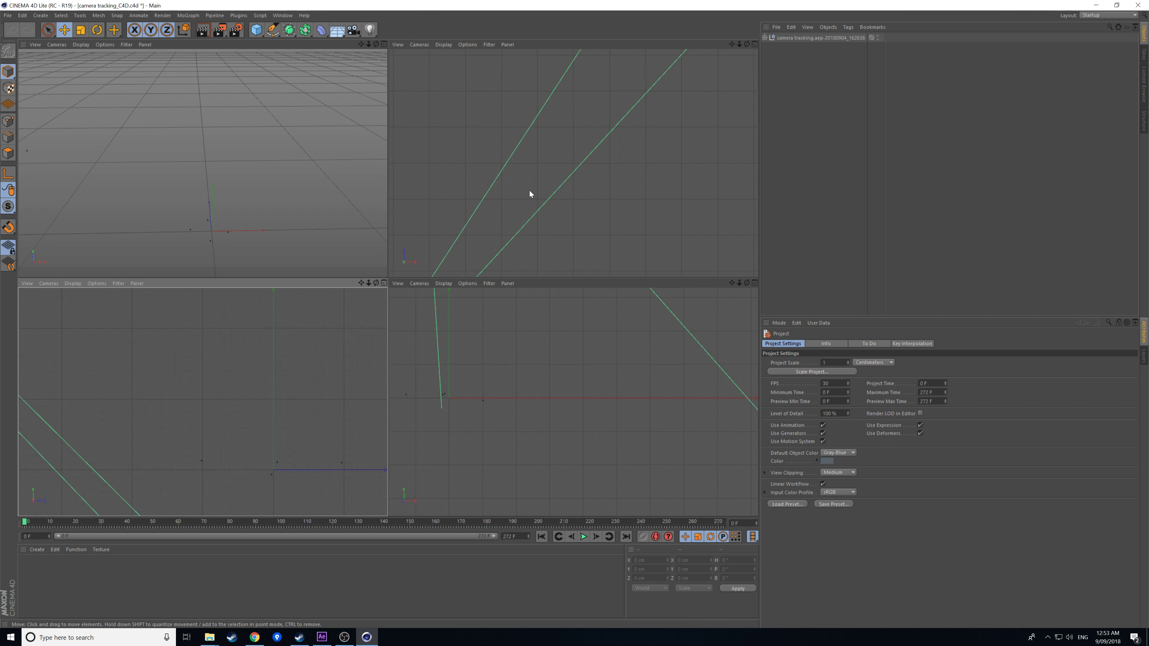
{"action": "scroll", "coordinate": [543, 181], "scroll_direction": "down", "scroll_amount": 5}
{"action": "scroll", "coordinate": [503, 123], "scroll_direction": "up", "scroll_amount": 6}
{"action": "scroll", "coordinate": [502, 112], "scroll_direction": "down", "scroll_amount": 1}
{"action": "scroll", "coordinate": [503, 102], "scroll_direction": "down", "scroll_amount": 5}
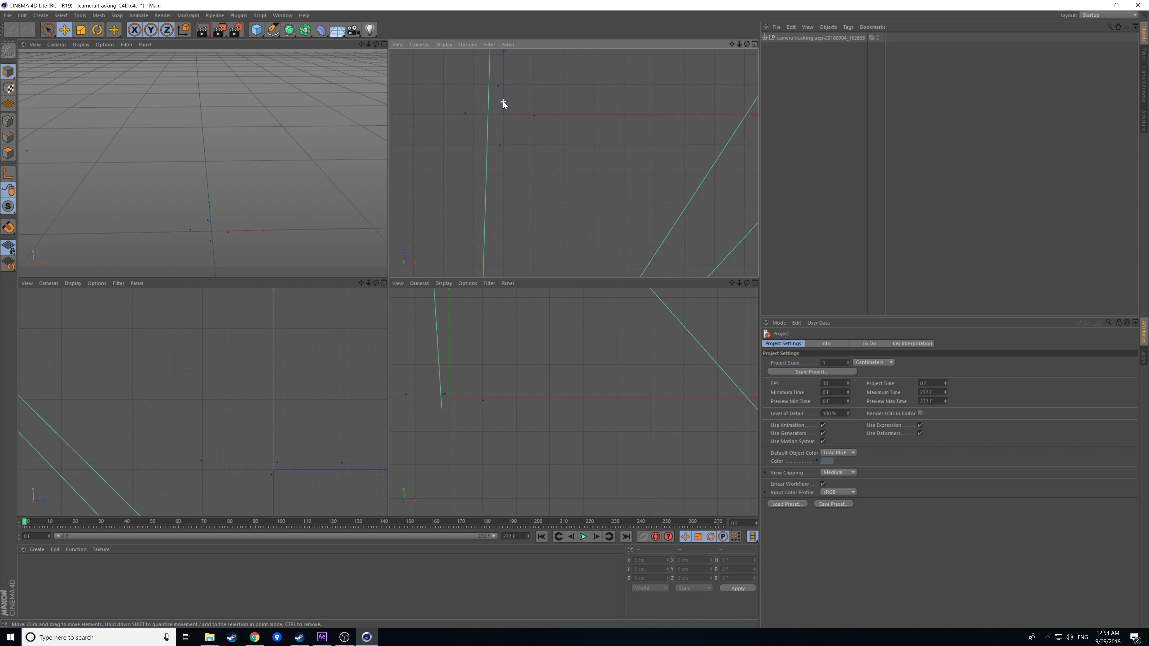
{"action": "left_click_drag", "start_coordinate": [732, 44], "coordinate": [576, 166]}
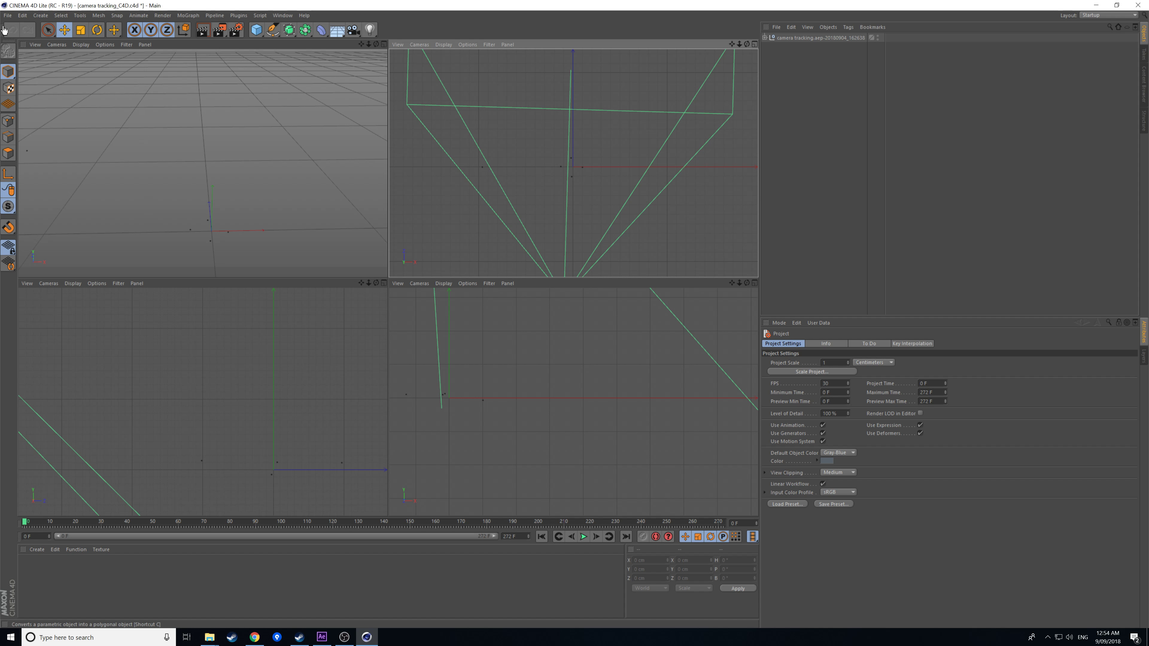
{"action": "left_click", "coordinate": [7, 15]}
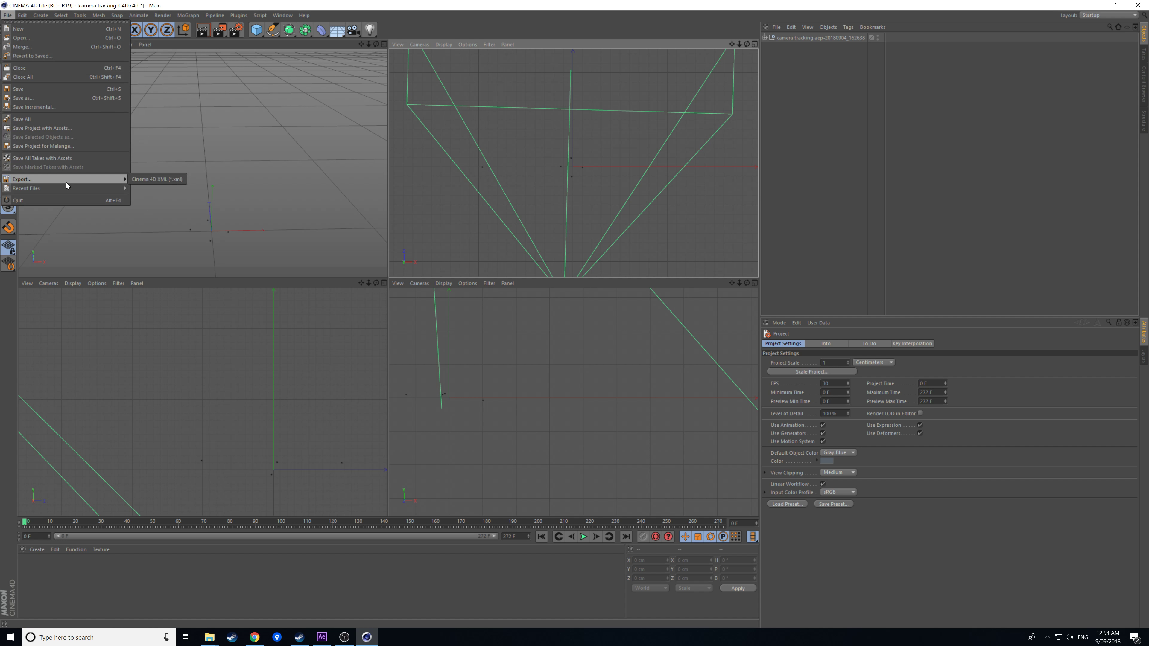
Merge PolySphere.obj into the scene with the Phong angle raised above 22.5°.
{"action": "left_click", "coordinate": [56, 46]}
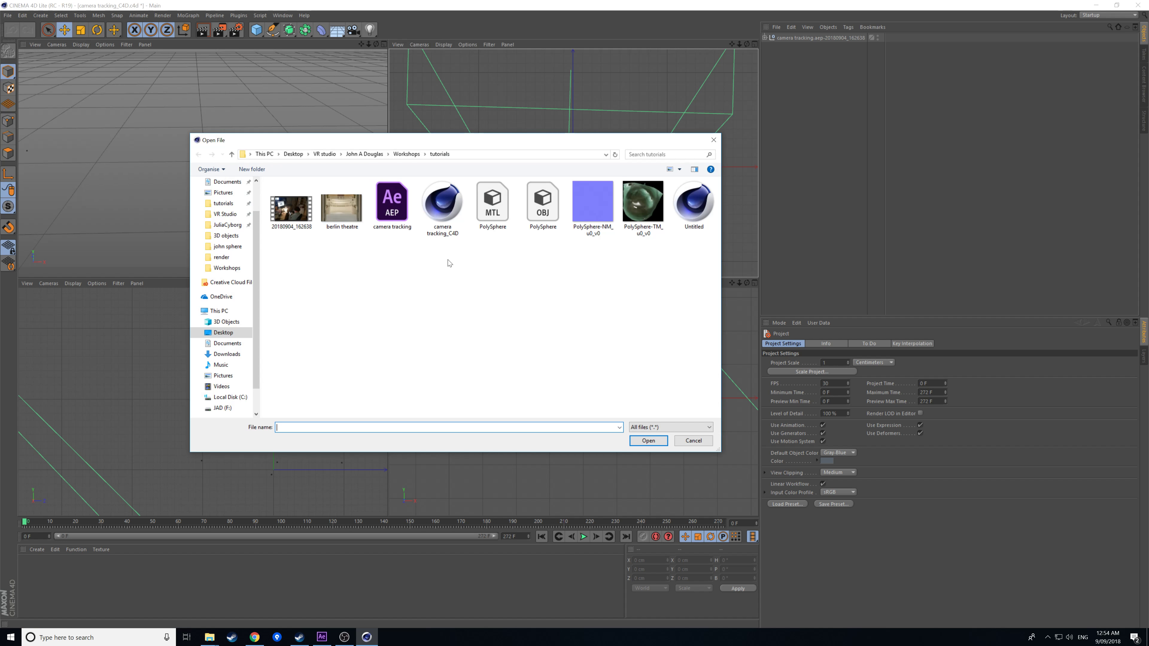
{"action": "left_click", "coordinate": [538, 223]}
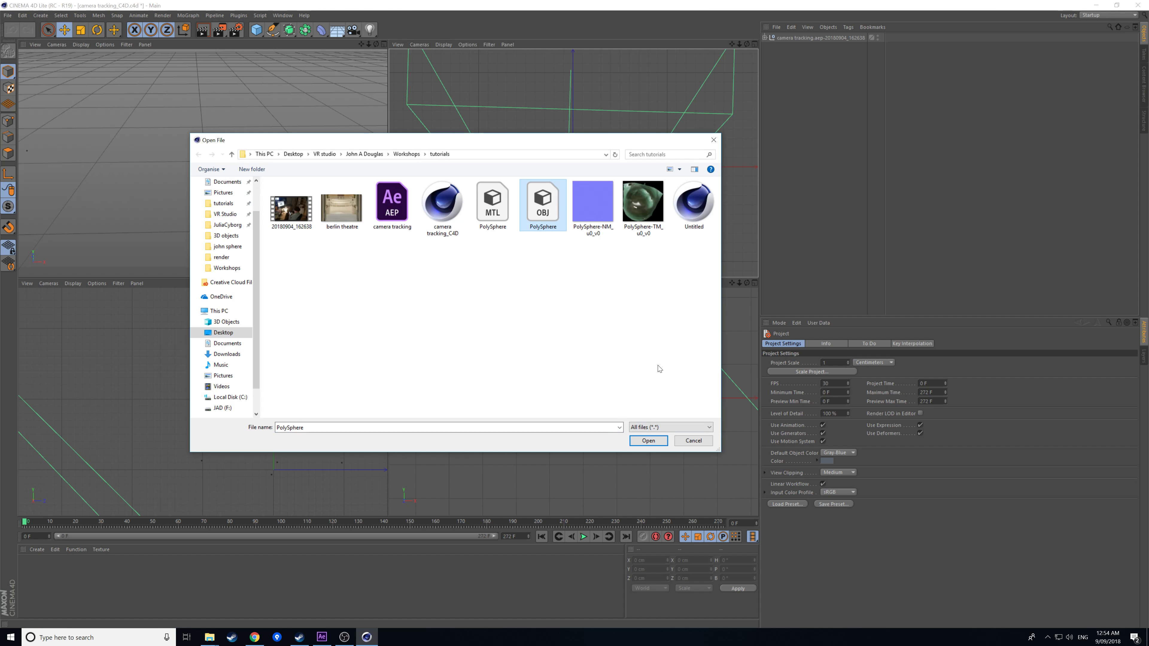
{"action": "left_click", "coordinate": [648, 441]}
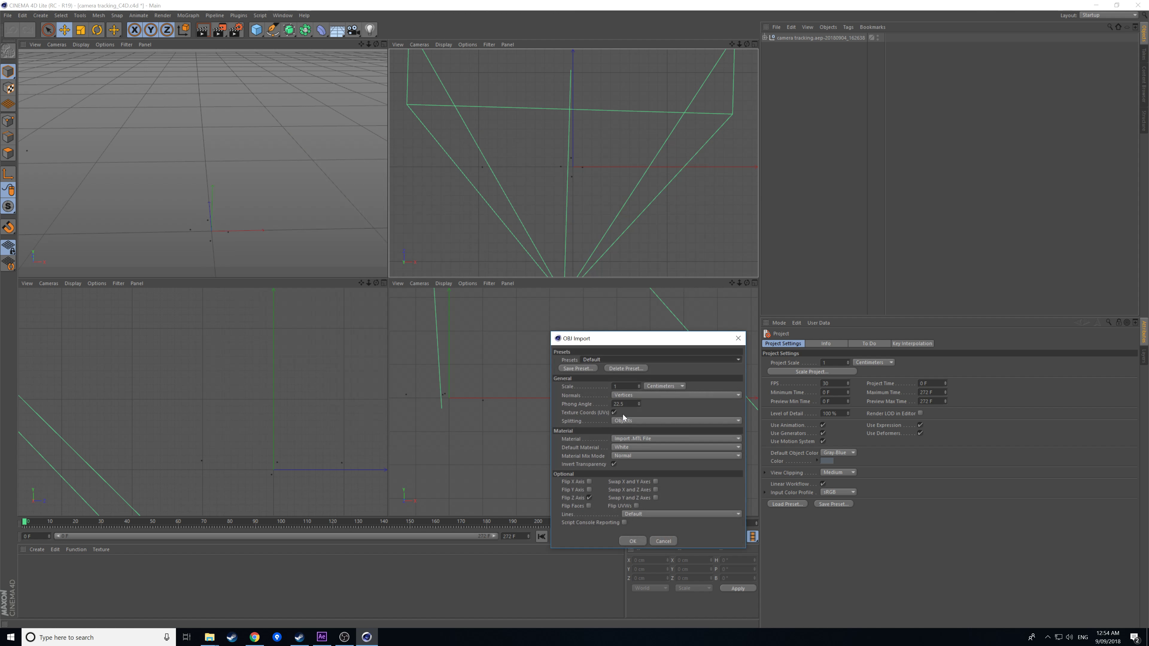
{"action": "left_click_drag", "start_coordinate": [639, 405], "coordinate": [640, 389]}
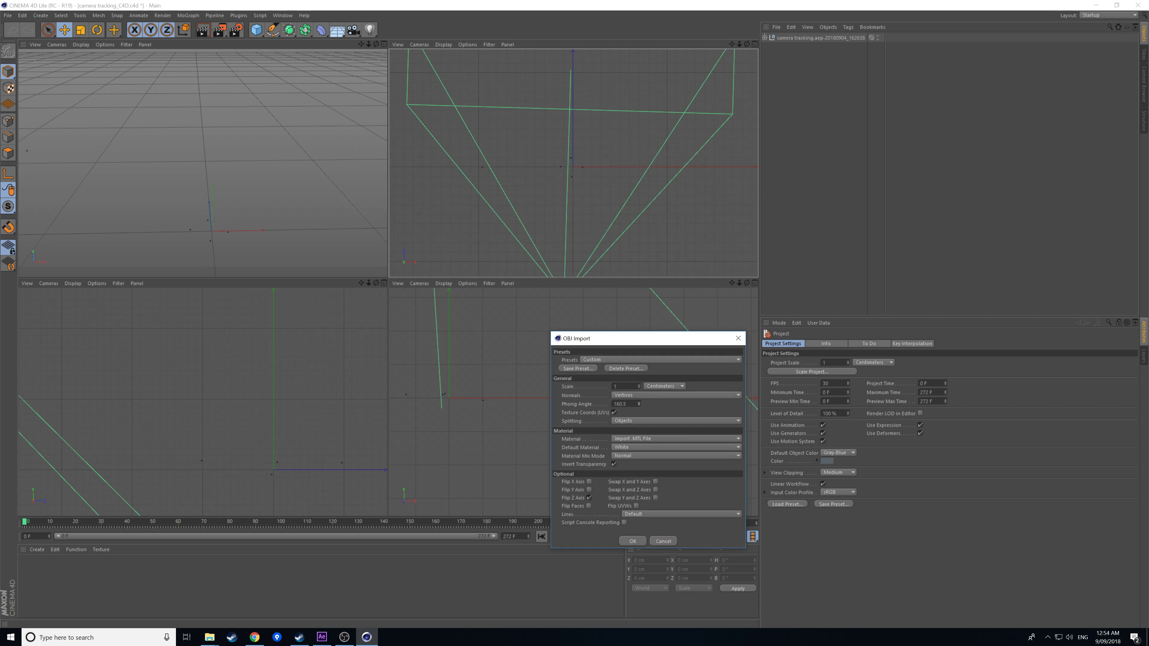
{"action": "left_click", "coordinate": [640, 540]}
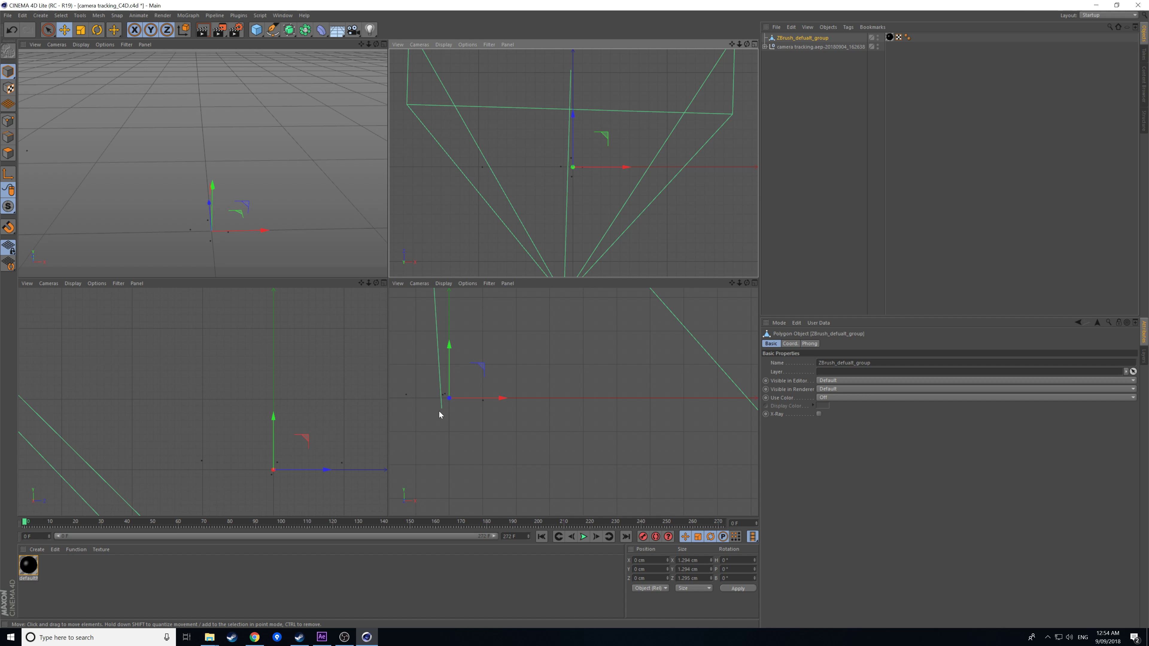
Switch the Coordinates manager to Scale and enter 50 in the X and Z scale fields.
{"action": "left_click", "coordinate": [686, 589]}
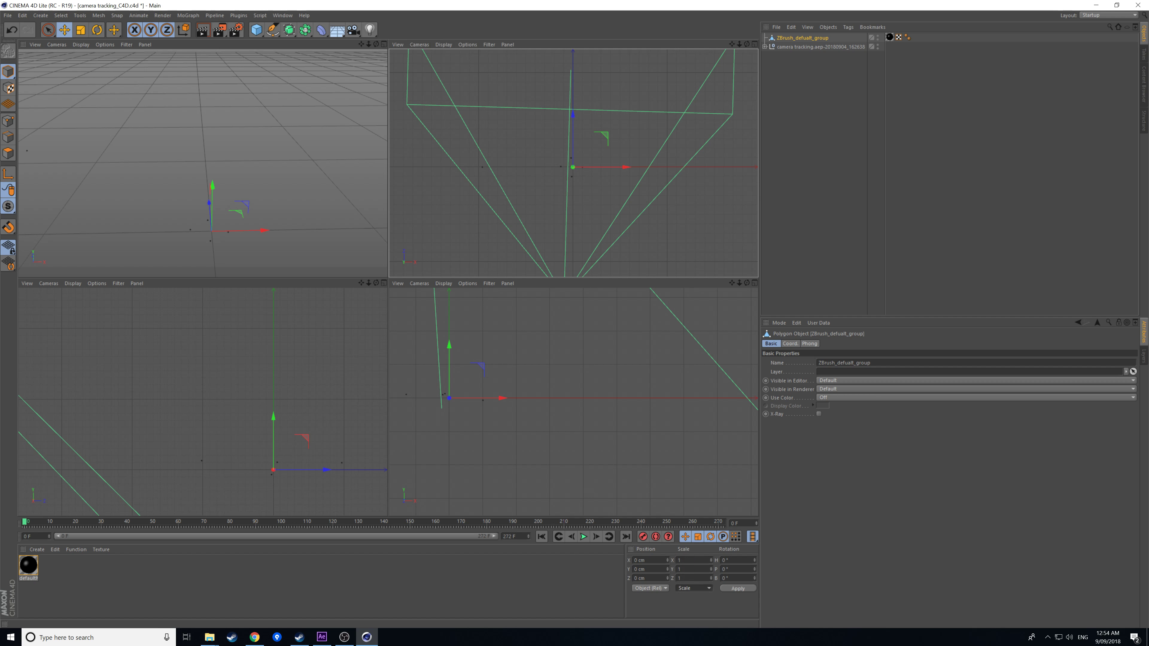
{"action": "left_click", "coordinate": [692, 560]}
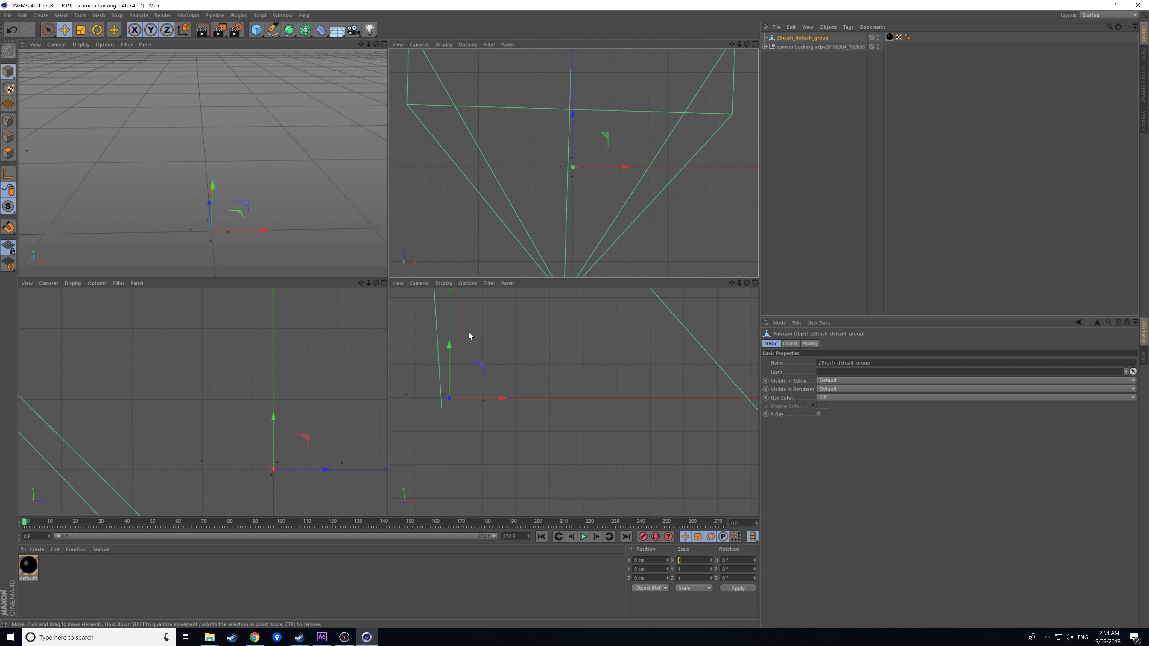
{"action": "type", "text": "50"}
{"action": "key", "text": "Tab"}
{"action": "type", "text": "50"}
{"action": "left_click", "coordinate": [690, 588]}
{"action": "left_click", "coordinate": [694, 598]}
Apply a scale of 4 to the ZBrush_default_group sphere.
{"action": "left_click", "coordinate": [688, 560]}
{"action": "type", "text": "50"}
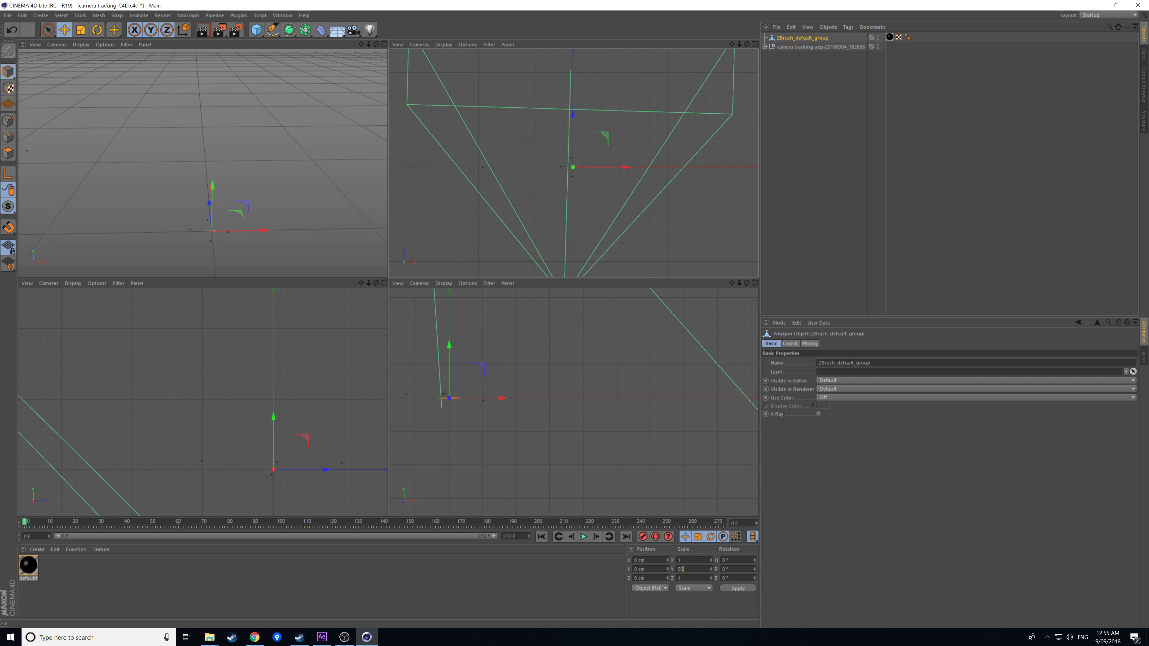
{"action": "key", "text": "Return"}
{"action": "key", "text": "Return"}
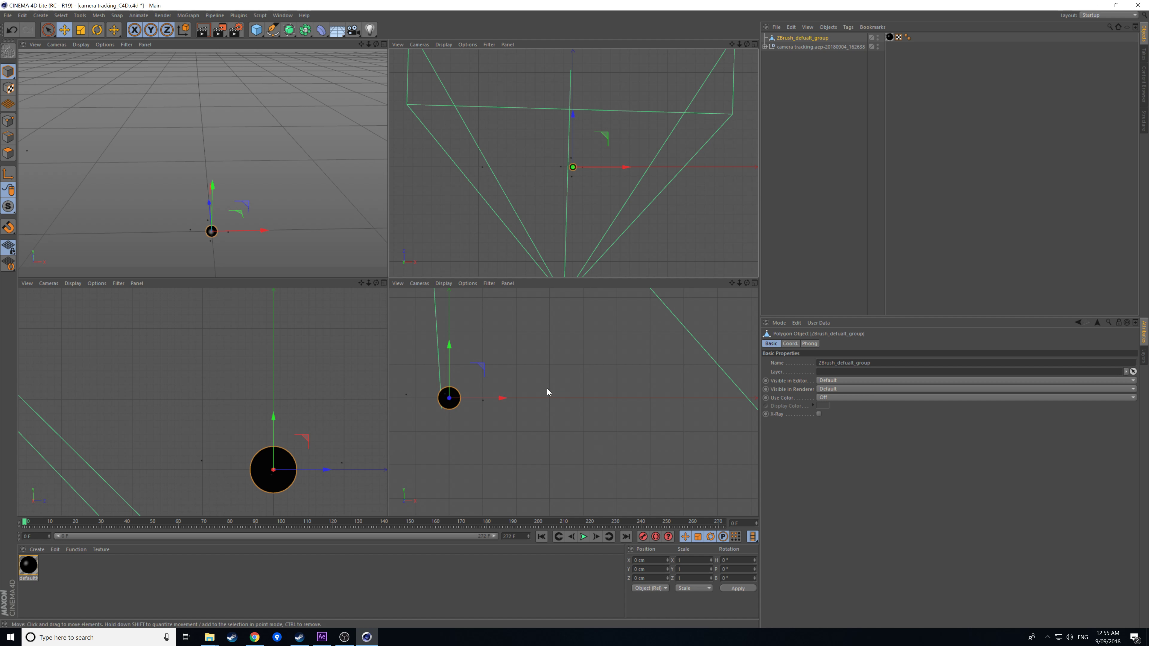
{"action": "type", "text": "4"}
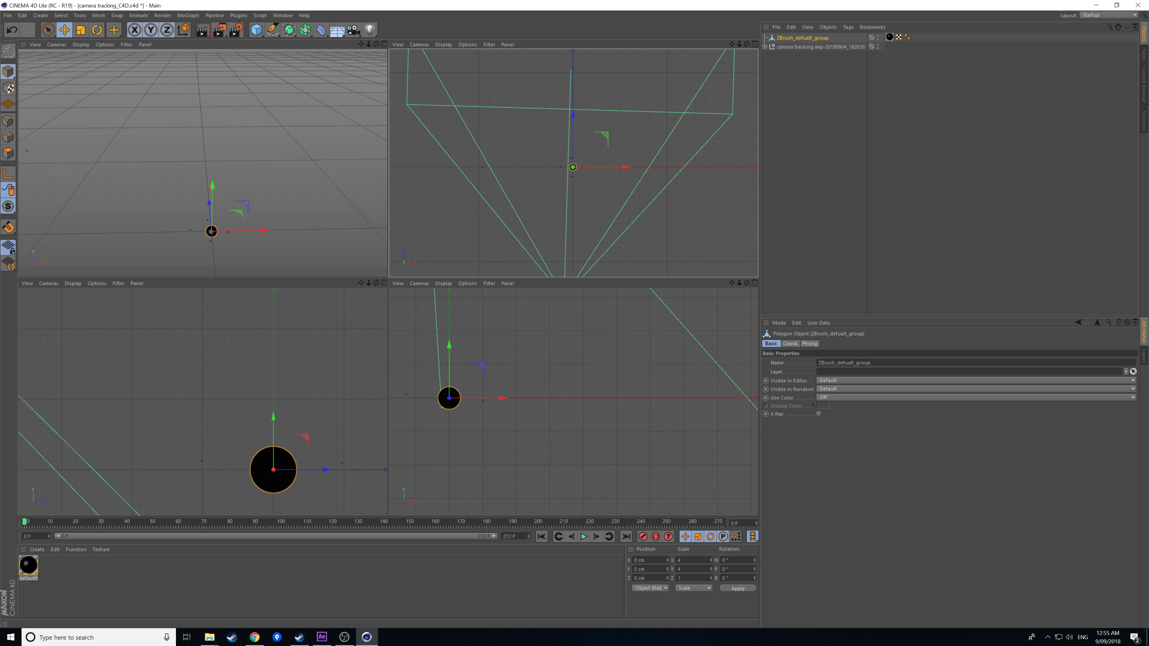
{"action": "type", "text": "4"}
{"action": "key", "text": "Return"}
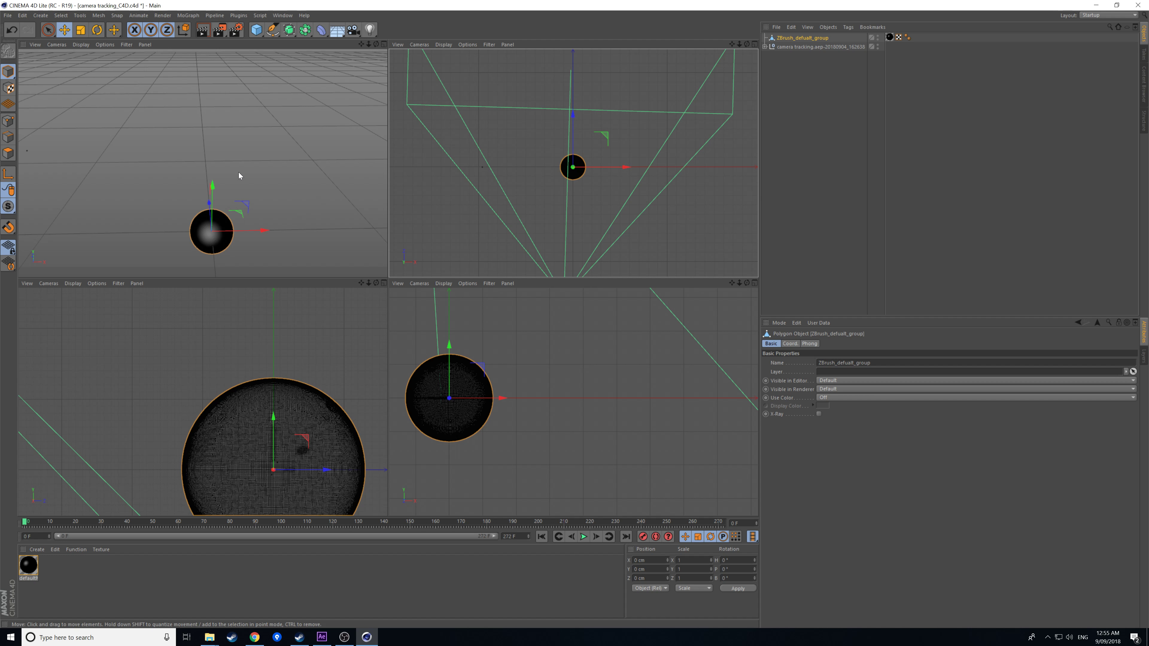
Reveal the tracker camera and track nulls, then scrub frames 68 and 205 to check the camera track.
{"action": "left_click", "coordinate": [765, 47]}
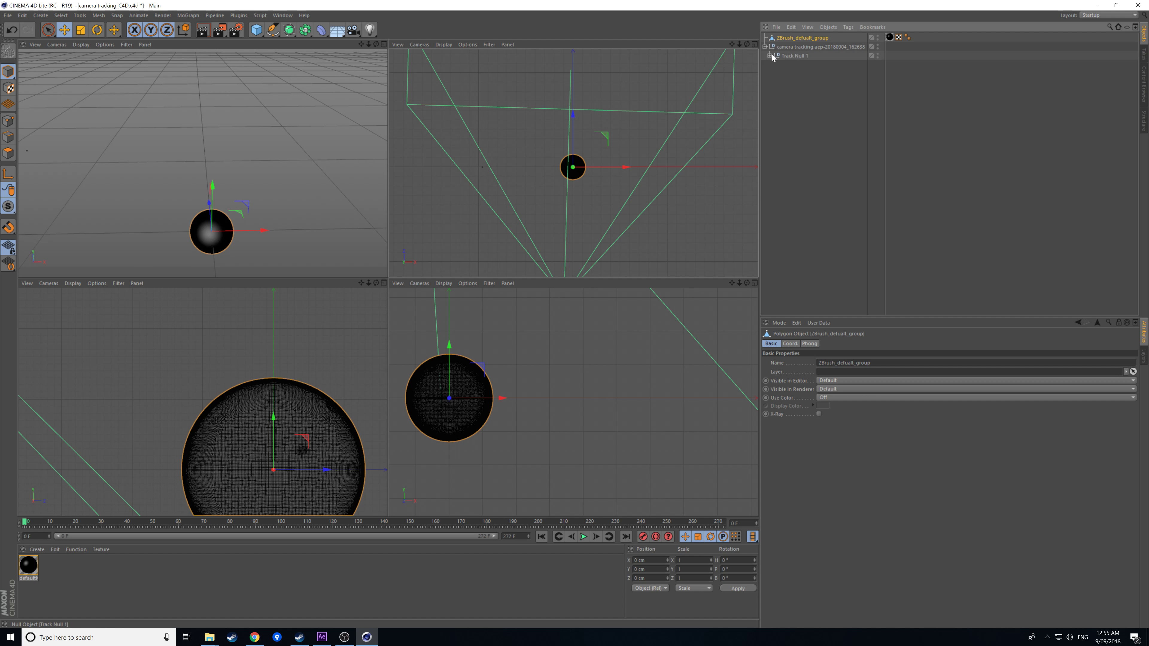
{"action": "left_click", "coordinate": [770, 55]}
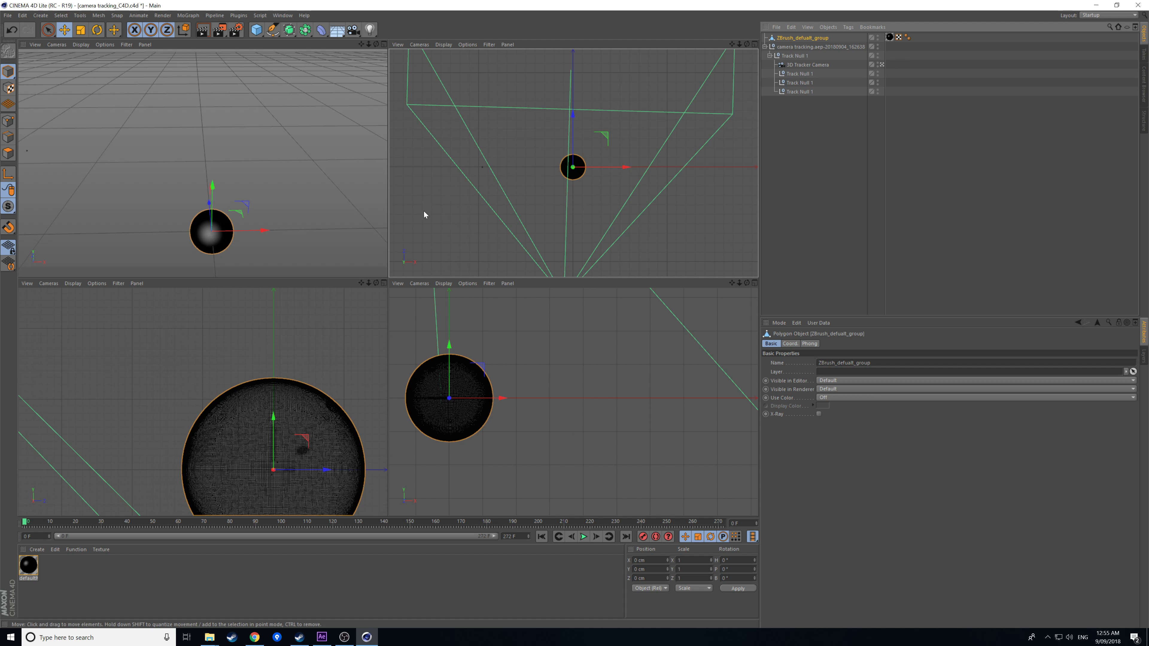
{"action": "mouse_move", "coordinate": [41, 517]}
{"action": "left_mouse_down"}
{"action": "mouse_move", "coordinate": [414, 536]}
{"action": "mouse_move", "coordinate": [161, 498]}
{"action": "mouse_move", "coordinate": [22, 521]}
{"action": "left_mouse_up"}
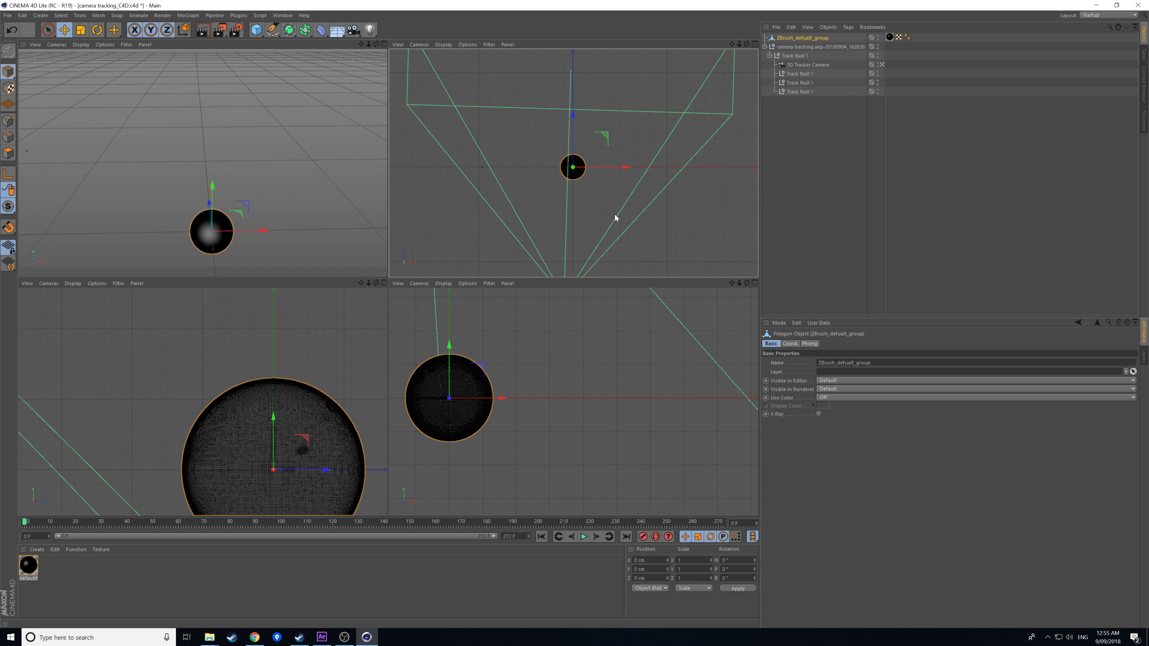
{"action": "left_click", "coordinate": [199, 524]}
{"action": "left_click_drag", "start_coordinate": [203, 525], "coordinate": [48, 531]}
{"action": "mouse_move", "coordinate": [27, 523]}
{"action": "left_mouse_down"}
{"action": "mouse_move", "coordinate": [551, 527]}
{"action": "mouse_move", "coordinate": [25, 523]}
{"action": "left_mouse_up"}
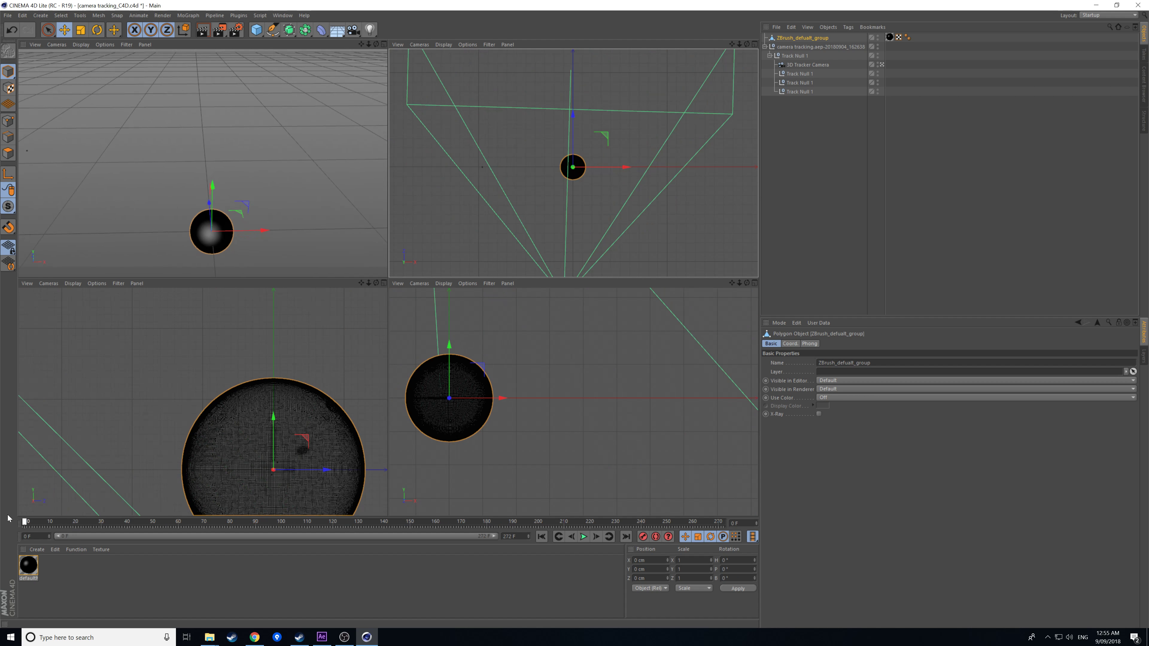
View through the 3D Tracker Camera and raise the sphere to Y 316.59 cm.
{"action": "left_click", "coordinate": [882, 64]}
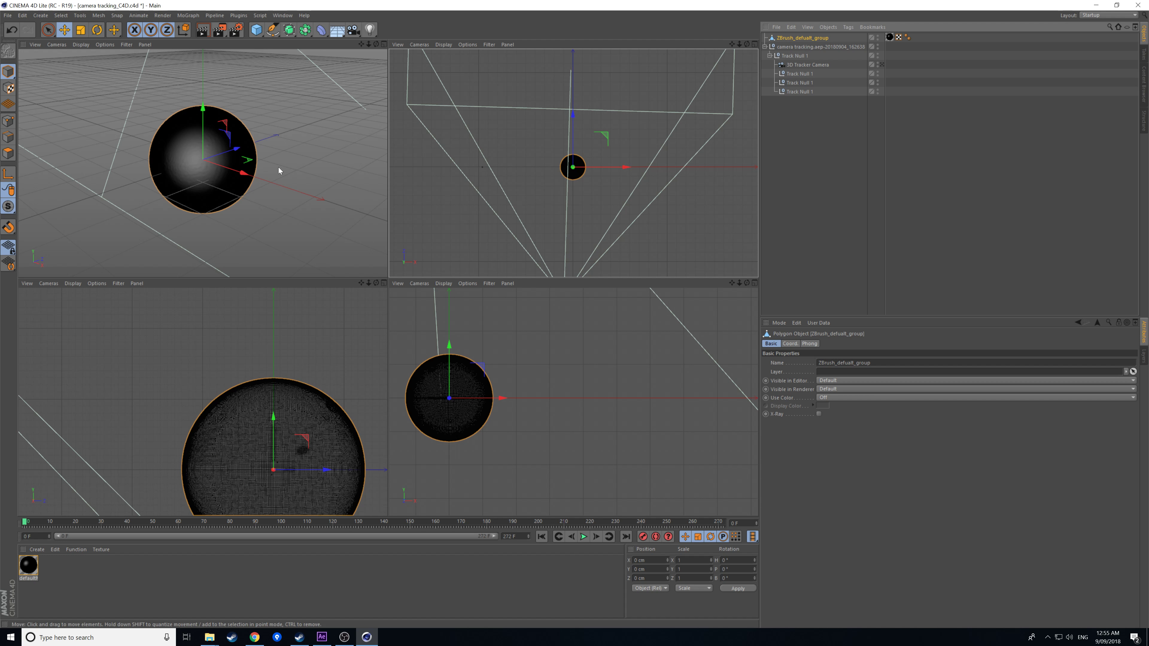
{"action": "mouse_move", "coordinate": [293, 179]}
{"action": "left_mouse_down"}
{"action": "mouse_move", "coordinate": [298, 156]}
{"action": "mouse_move", "coordinate": [290, 180]}
{"action": "left_mouse_up"}
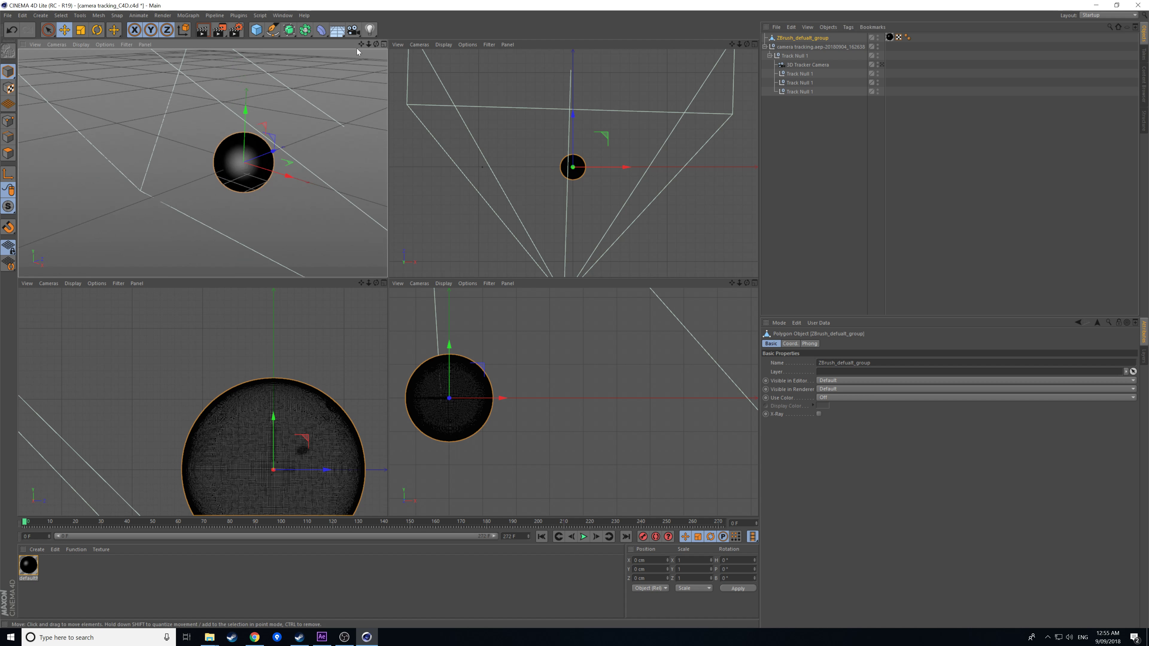
{"action": "left_click_drag", "start_coordinate": [361, 44], "coordinate": [545, 32]}
{"action": "mouse_move", "coordinate": [368, 44]}
{"action": "left_mouse_down"}
{"action": "mouse_move", "coordinate": [398, 44]}
{"action": "mouse_move", "coordinate": [369, 44]}
{"action": "left_mouse_up"}
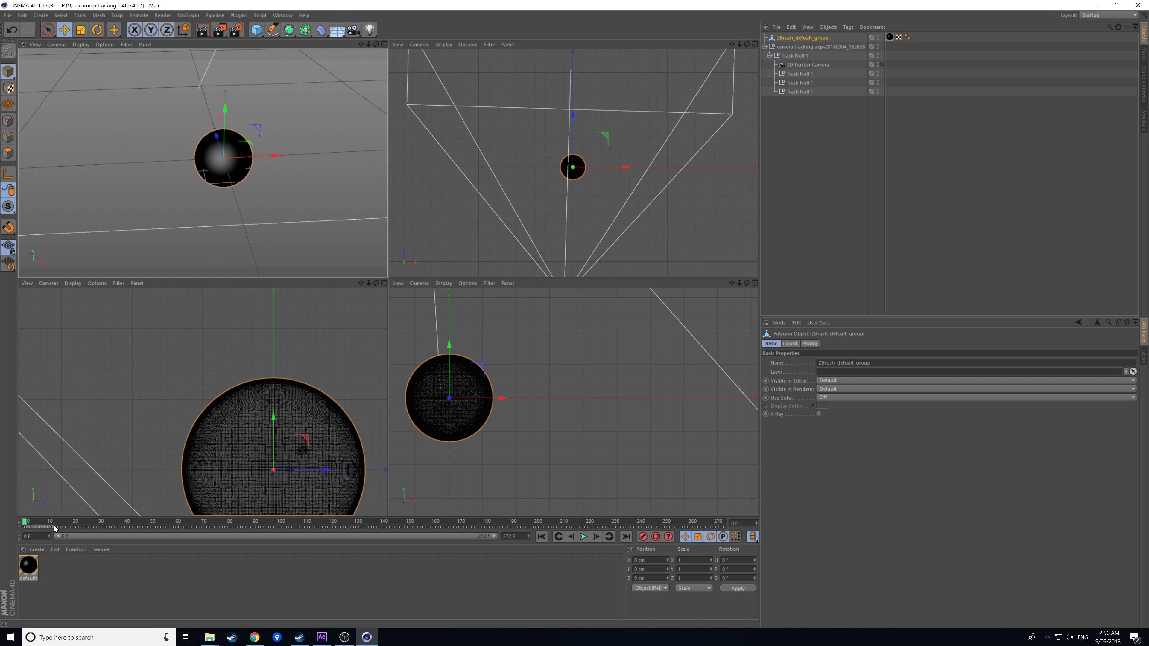
{"action": "left_click_drag", "start_coordinate": [48, 523], "coordinate": [22, 521]}
{"action": "mouse_move", "coordinate": [226, 109]}
{"action": "left_mouse_down"}
{"action": "mouse_move", "coordinate": [224, 42]}
{"action": "mouse_move", "coordinate": [229, 116]}
{"action": "left_mouse_up"}
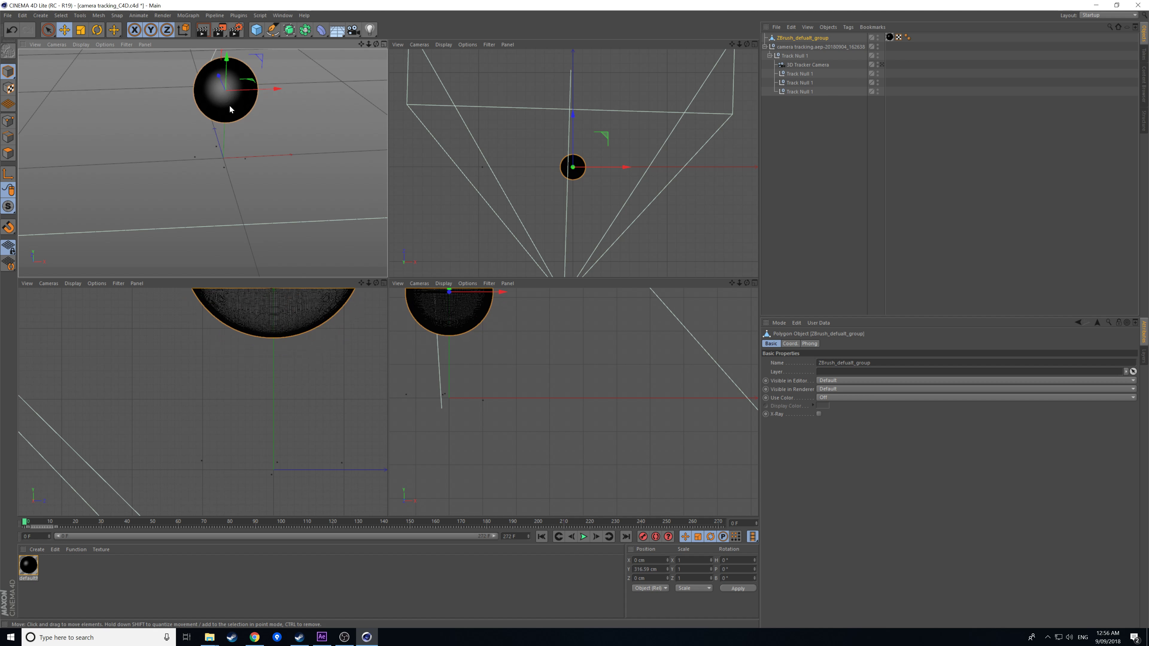
Show the sphere's material inline from its Texture tag and enable the Normal channel.
{"action": "left_click", "coordinate": [890, 39]}
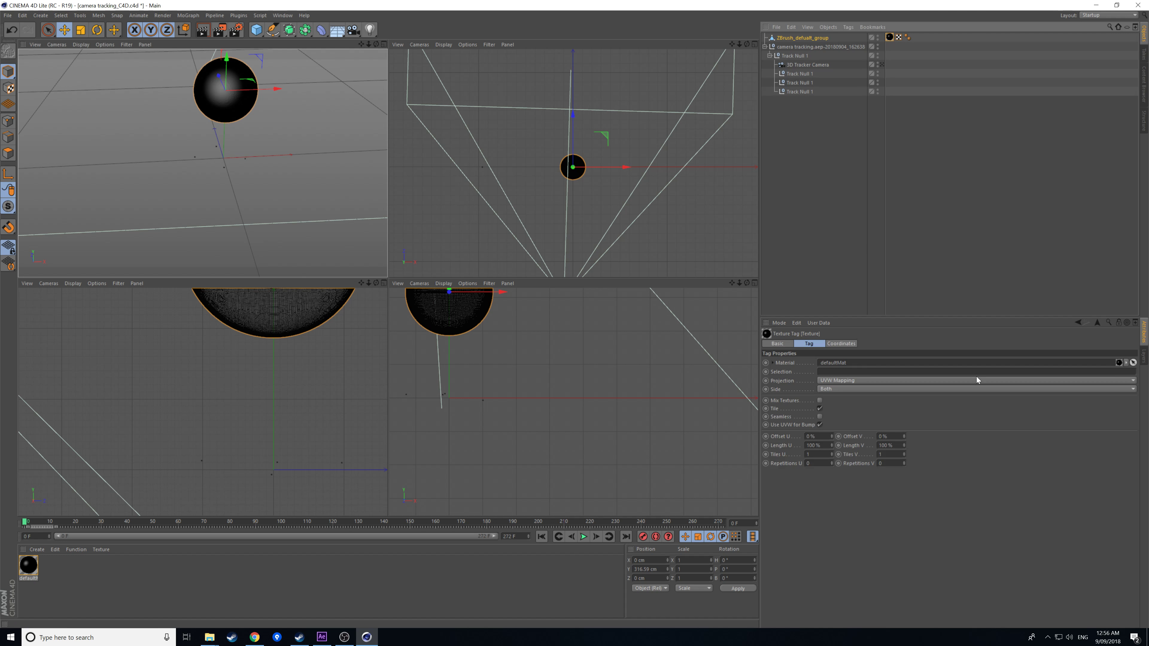
{"action": "left_click", "coordinate": [772, 363]}
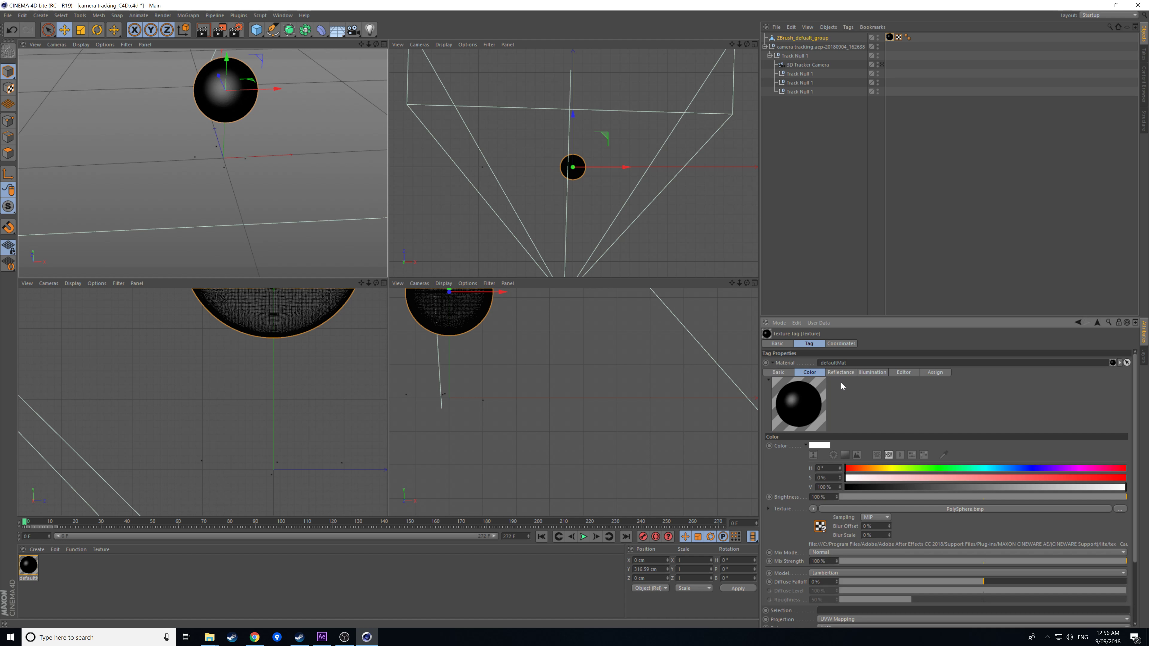
{"action": "left_click", "coordinate": [777, 373]}
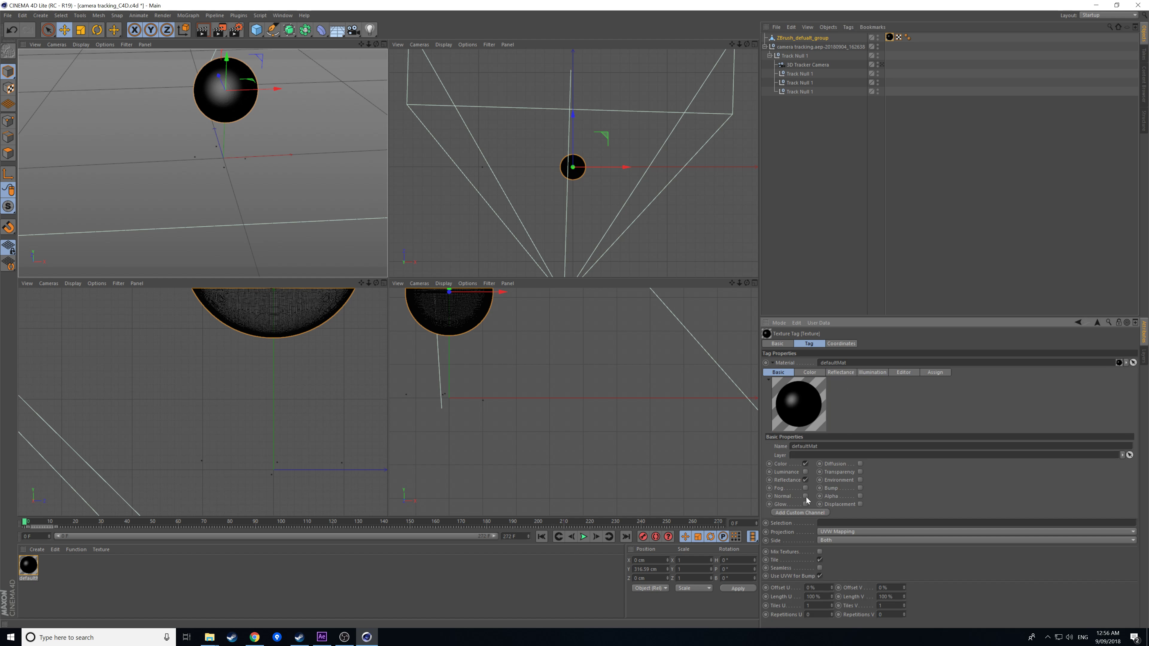
{"action": "left_click", "coordinate": [775, 363]}
{"action": "left_click", "coordinate": [773, 363]}
{"action": "left_click", "coordinate": [806, 496]}
Load PolySphere-TM_u0_v0.jpg as the material's Color texture.
{"action": "left_click", "coordinate": [815, 374]}
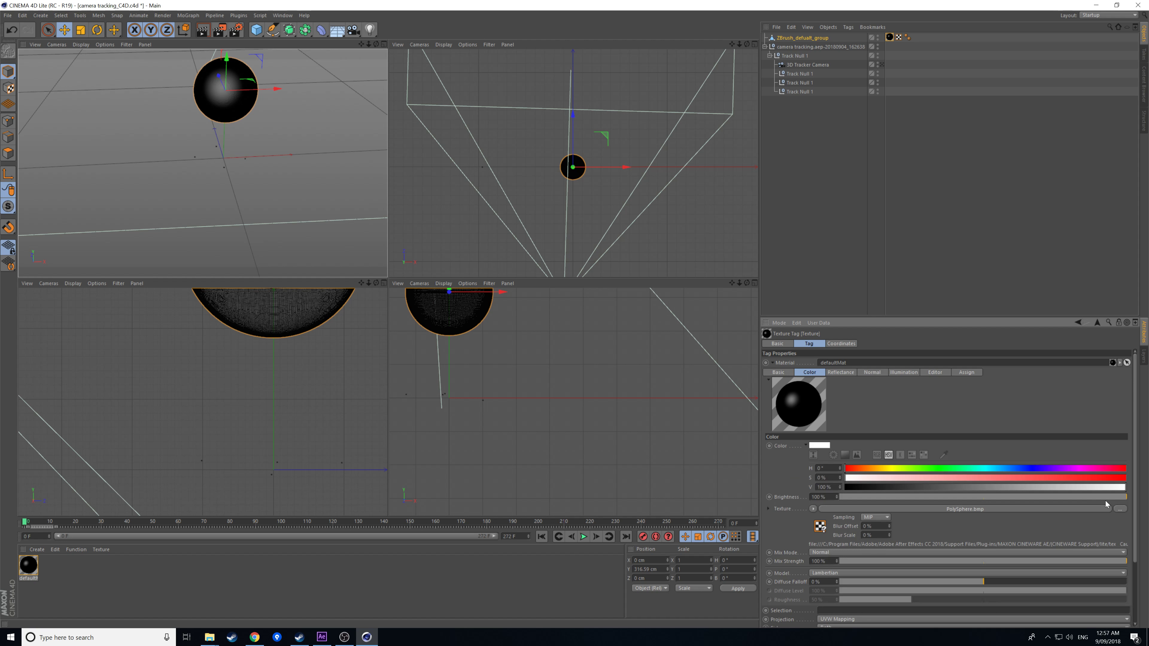
{"action": "left_click", "coordinate": [1121, 510]}
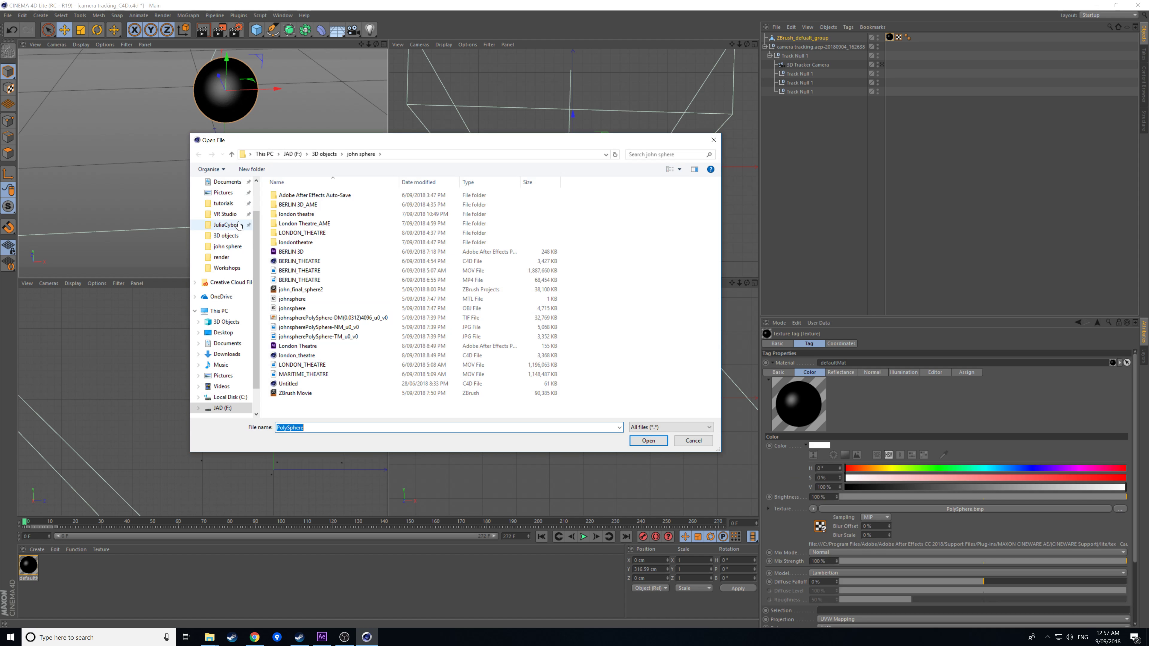
{"action": "left_click", "coordinate": [230, 206]}
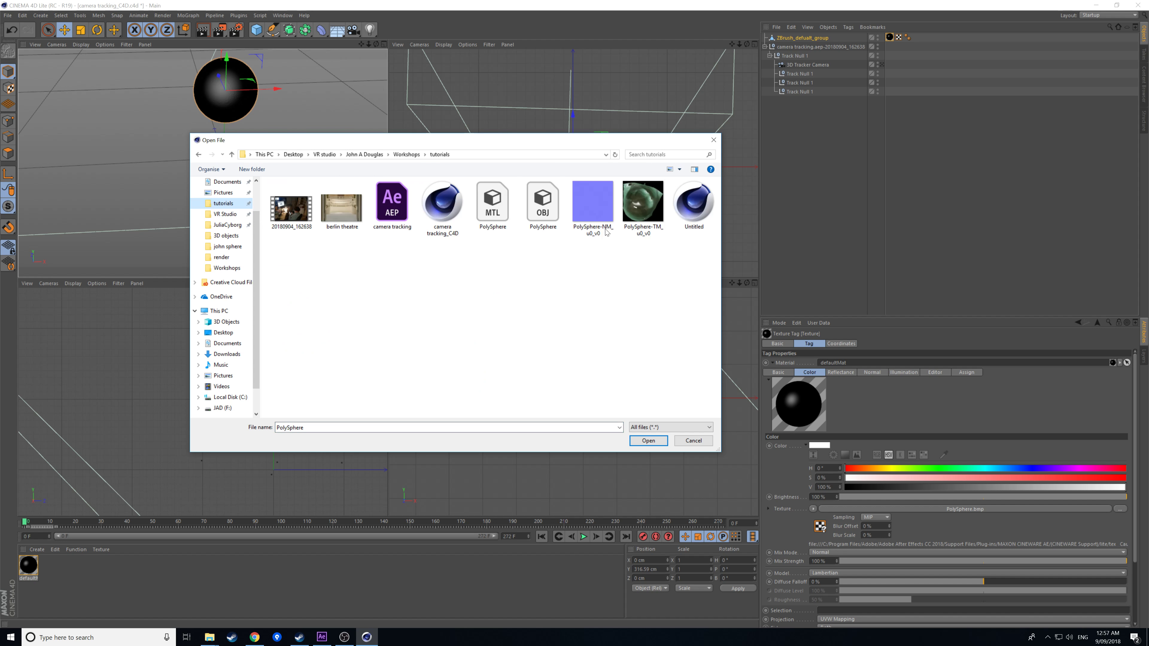
{"action": "left_click", "coordinate": [642, 213]}
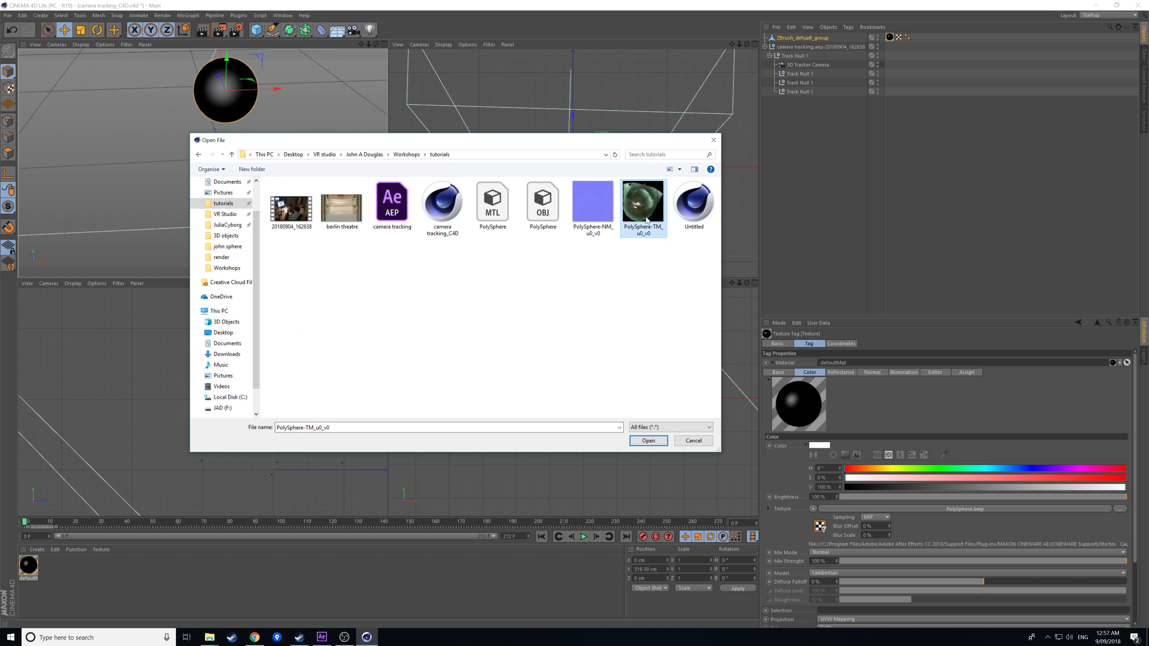
{"action": "left_click", "coordinate": [647, 442]}
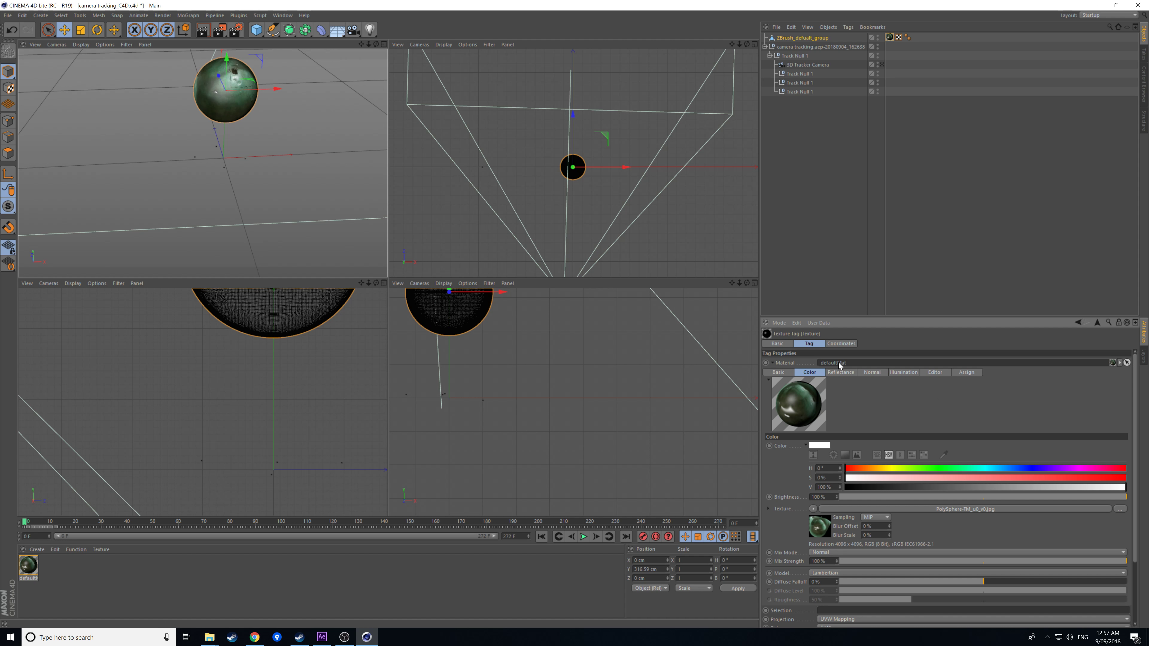
Lower the Default Specular layer to 12% and begin choosing a normal map image.
{"action": "left_click", "coordinate": [838, 374]}
{"action": "left_click_drag", "start_coordinate": [896, 473], "coordinate": [907, 475]}
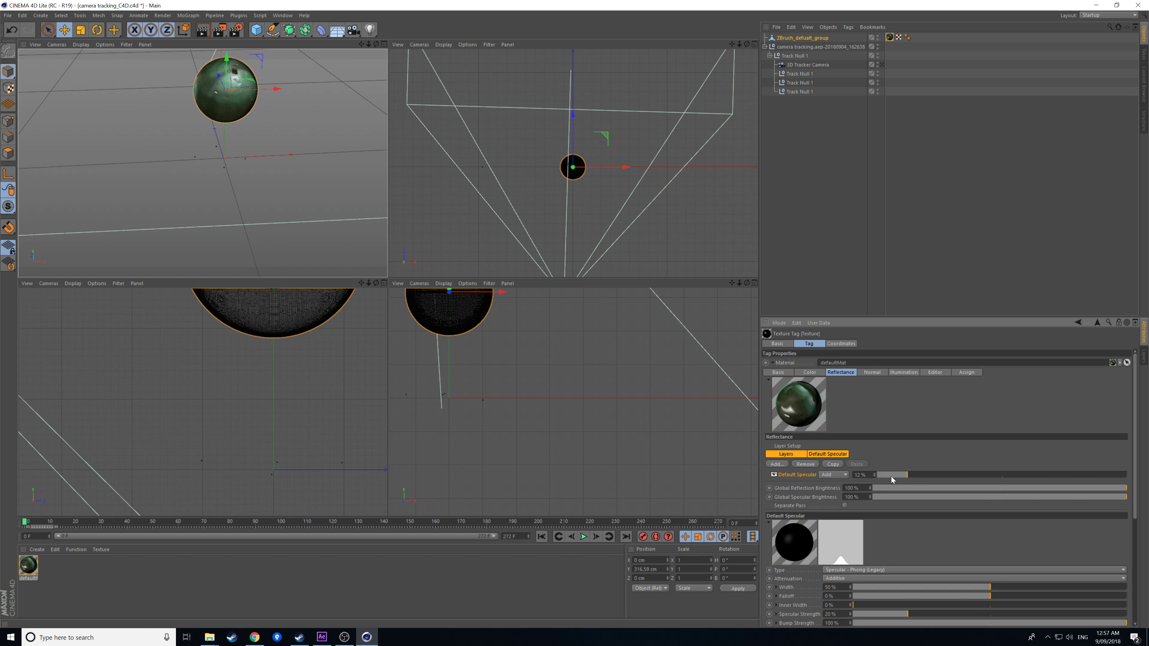
{"action": "left_click", "coordinate": [871, 372]}
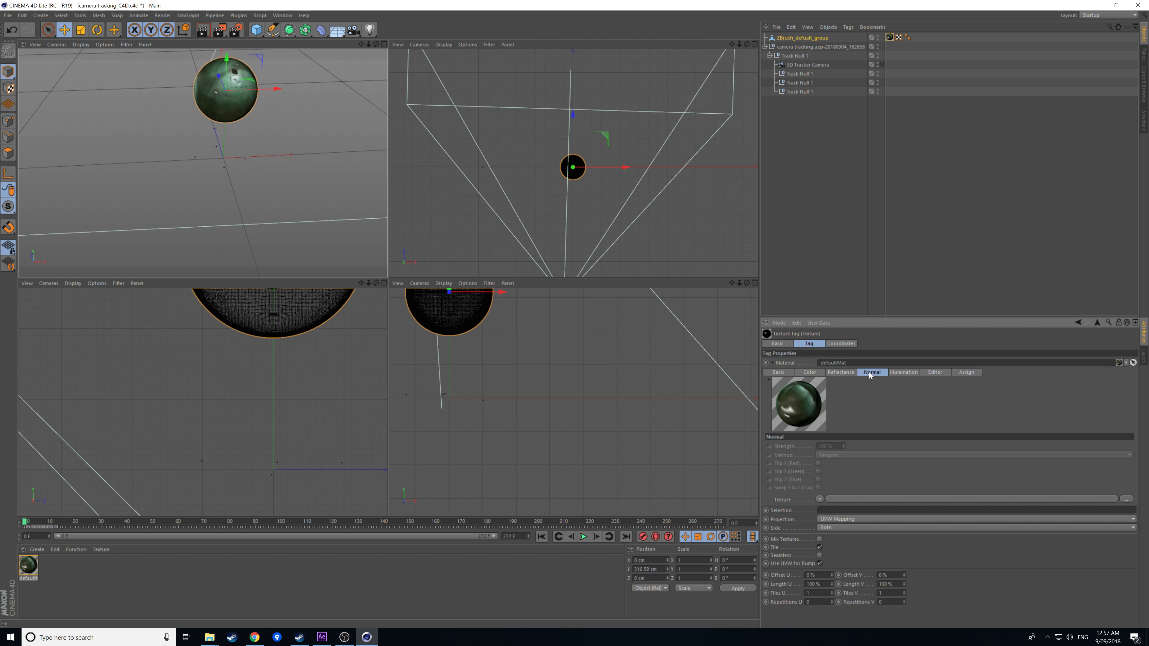
{"action": "left_click", "coordinate": [1124, 499]}
Load PolySphere-NM_u0_v0.jpg as the sphere's normal map.
{"action": "left_click", "coordinate": [602, 210]}
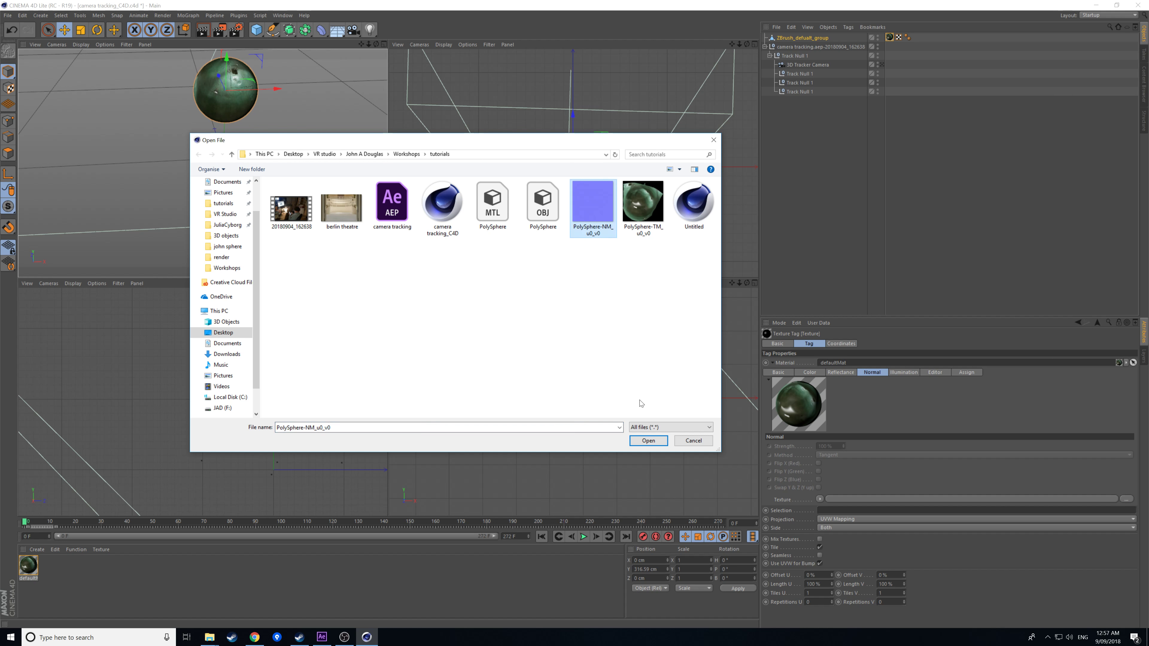
{"action": "left_click", "coordinate": [648, 441]}
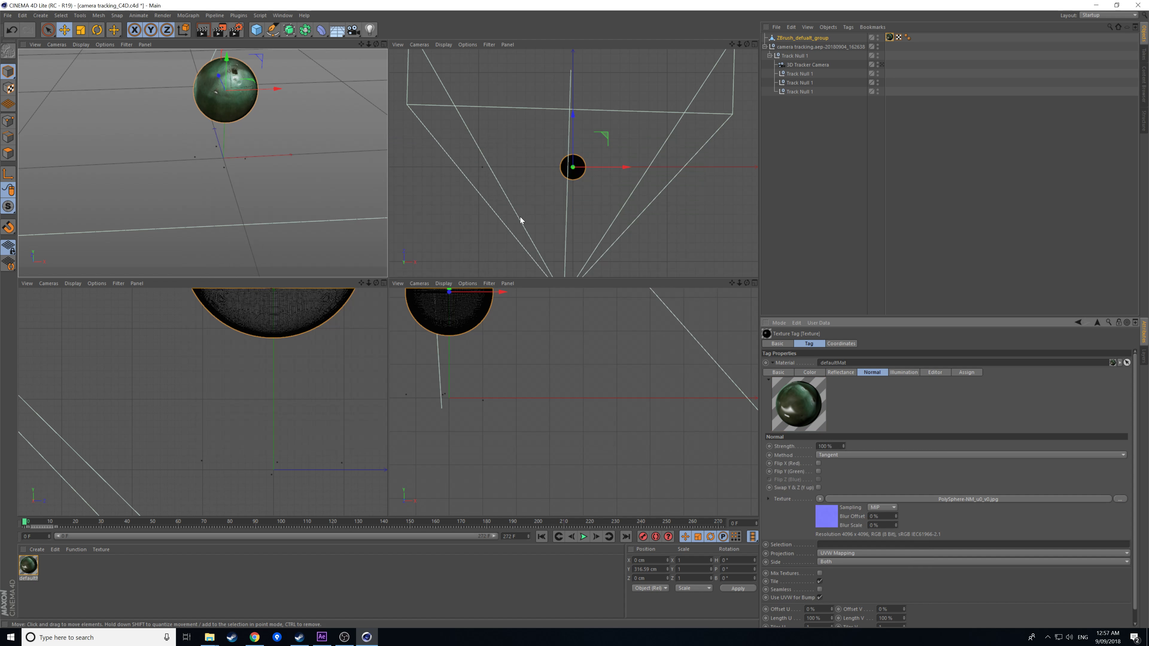
{"action": "left_click", "coordinate": [337, 176]}
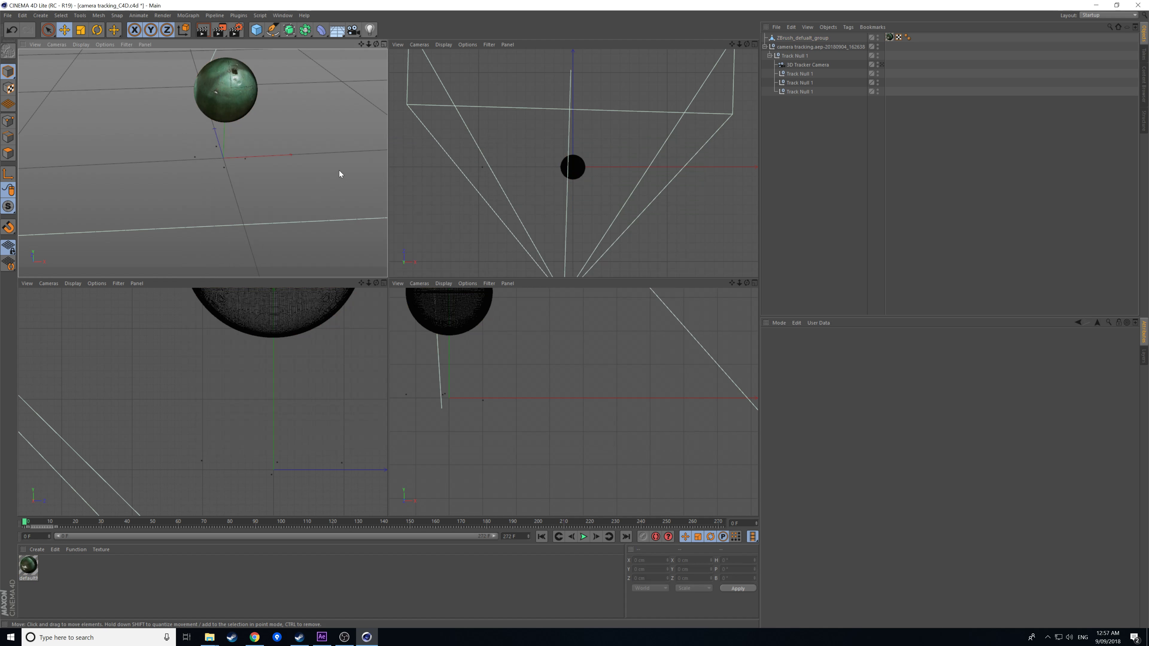
Test-render the sphere close up with Ctrl+R, then return to the 3D Tracker Camera view.
{"action": "left_click_drag", "start_coordinate": [360, 44], "coordinate": [335, 80]}
{"action": "key", "text": "ctrl+r"}
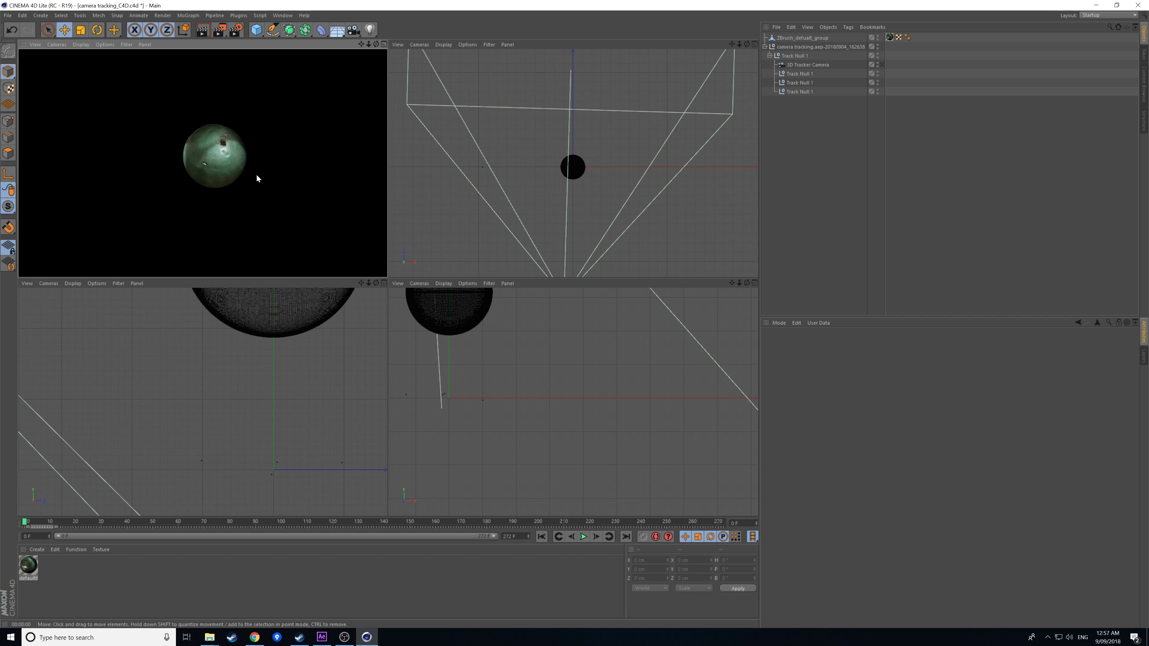
{"action": "left_click_drag", "start_coordinate": [368, 44], "coordinate": [290, 152]}
{"action": "key", "text": "ctrl+r"}
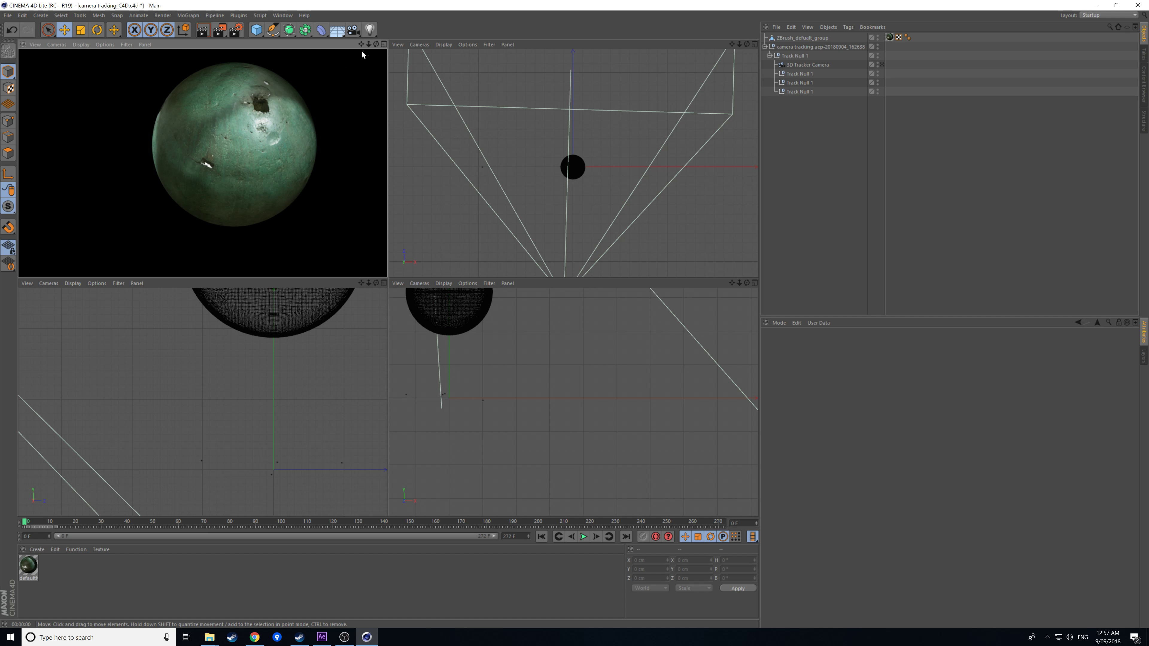
{"action": "left_click", "coordinate": [357, 139]}
{"action": "left_click_drag", "start_coordinate": [368, 44], "coordinate": [634, 36]}
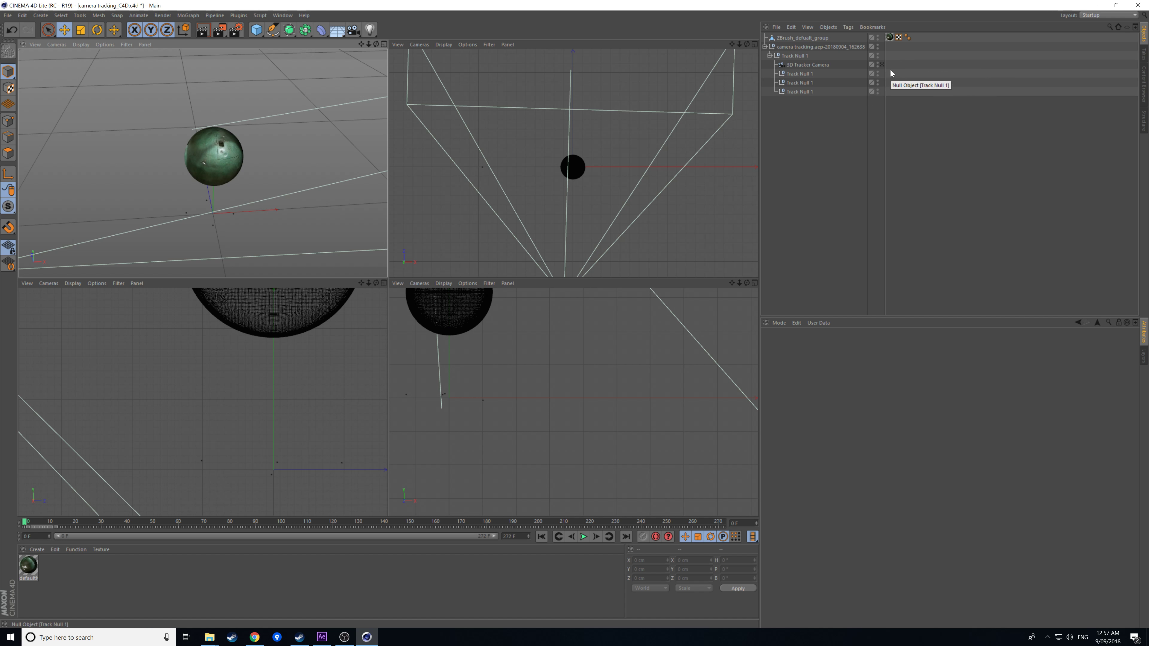
{"action": "left_click", "coordinate": [882, 65]}
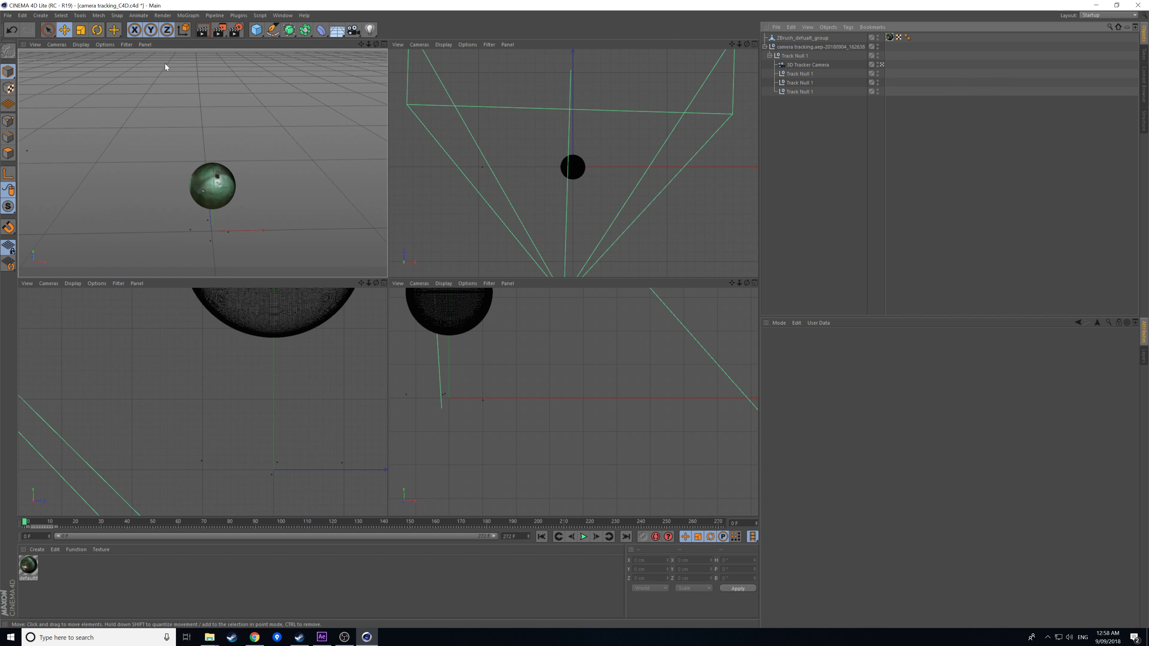
Save the camera tracking_C4D project past the R17.050 version warning and switch to After Effects.
{"action": "left_click", "coordinate": [8, 15]}
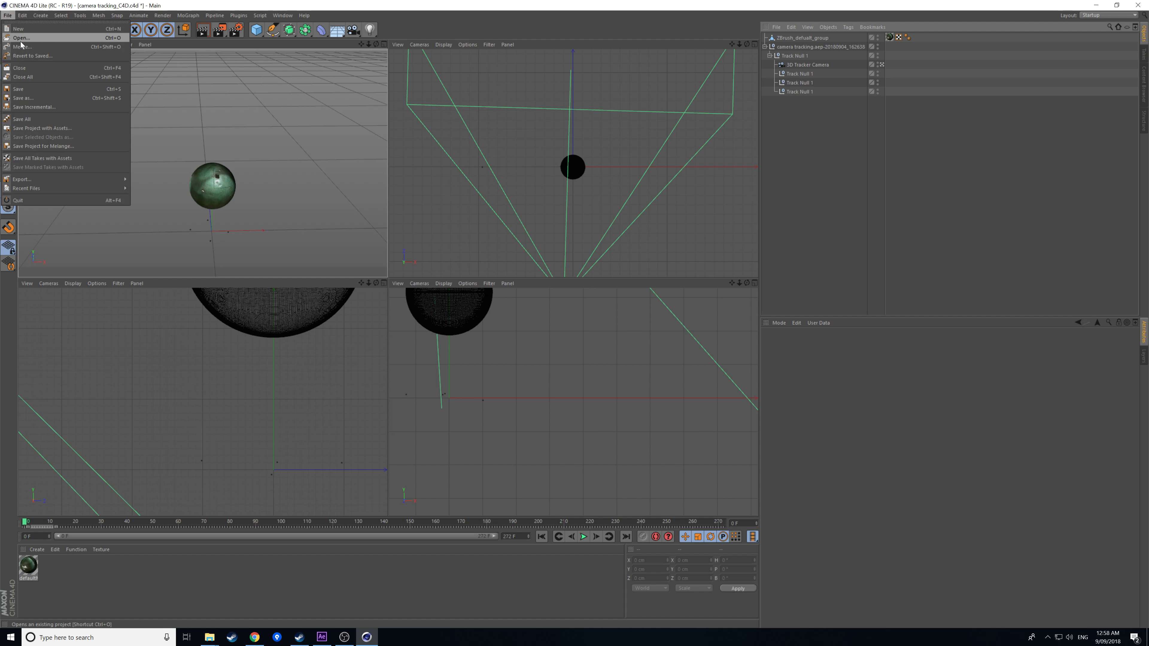
{"action": "left_click", "coordinate": [29, 90]}
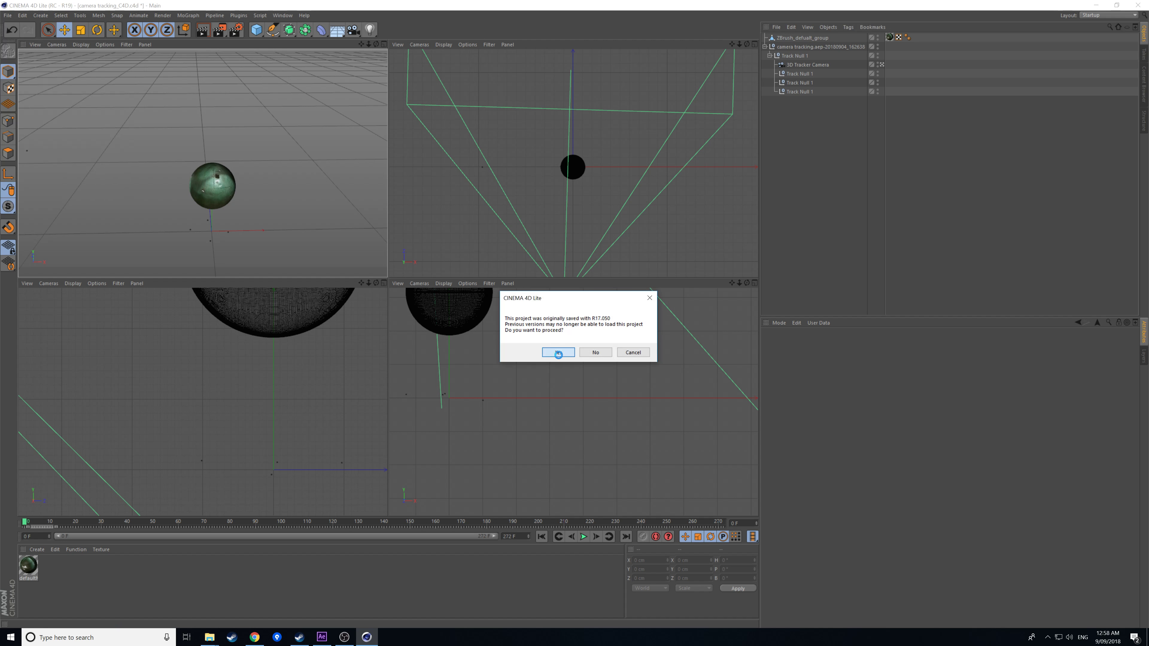
{"action": "left_click", "coordinate": [558, 352]}
{"action": "left_click", "coordinate": [322, 637]}
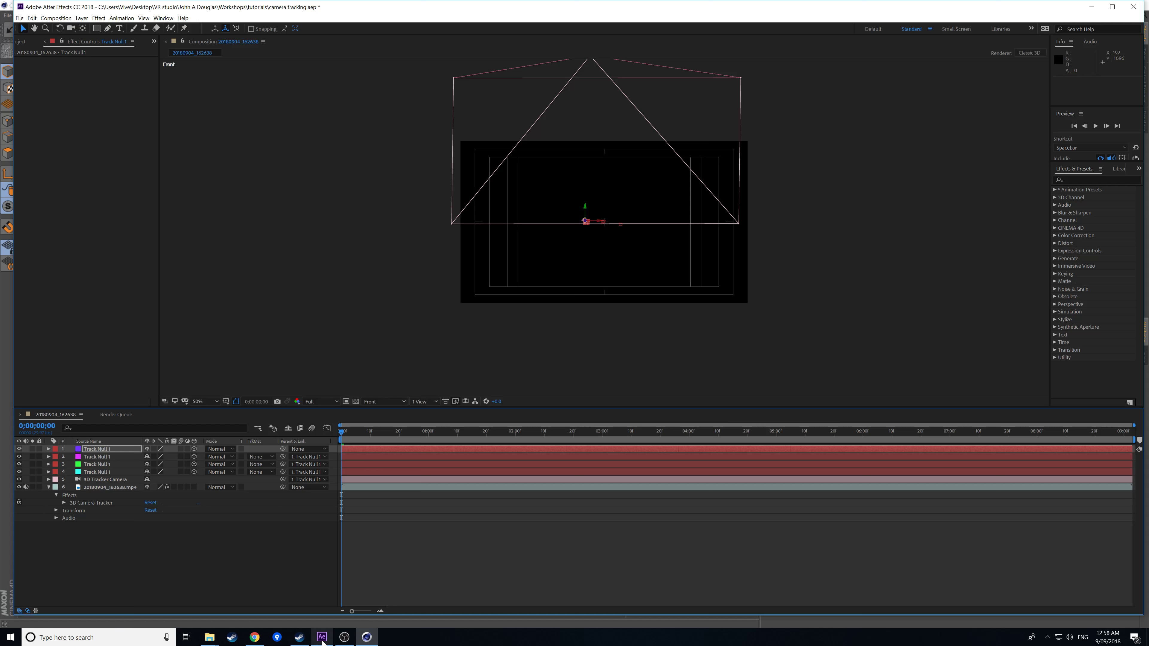
Import the camera tracking_C4D scene file into the After Effects project.
{"action": "left_click", "coordinate": [20, 18]}
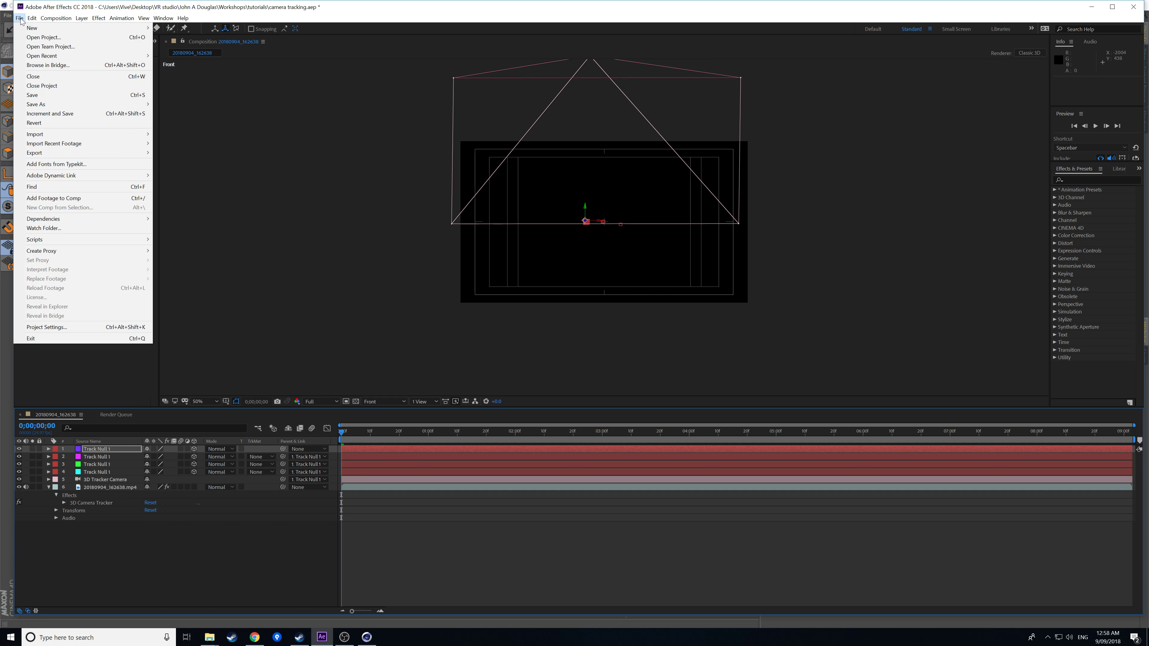
{"action": "mouse_move", "coordinate": [50, 134]}
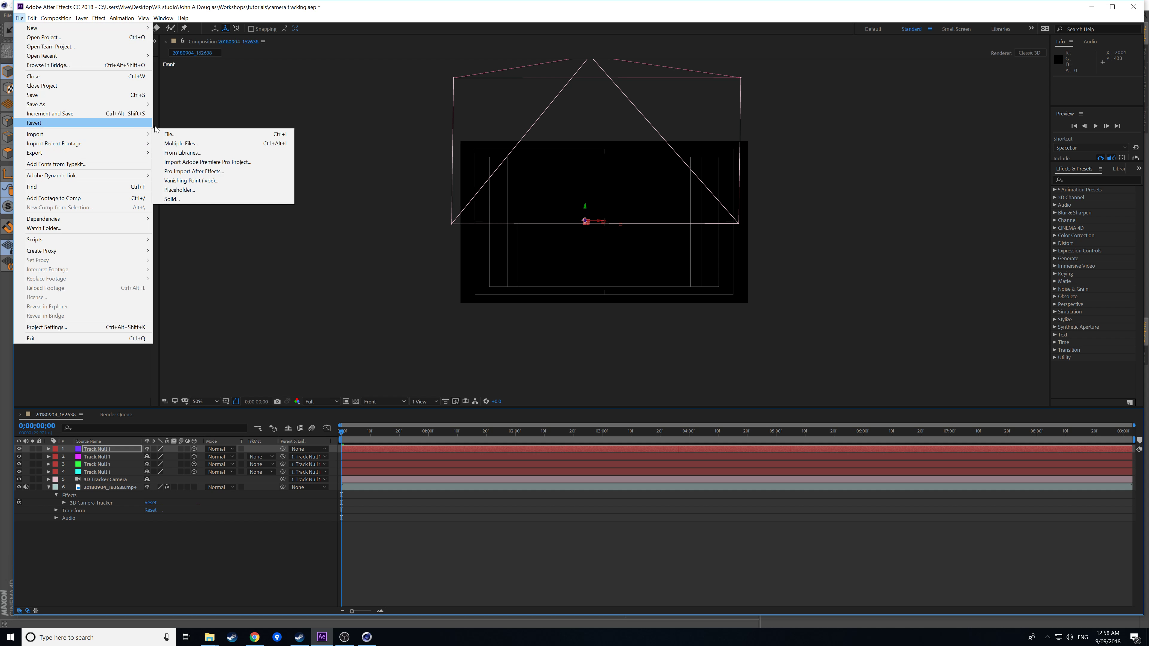
{"action": "left_click", "coordinate": [174, 135]}
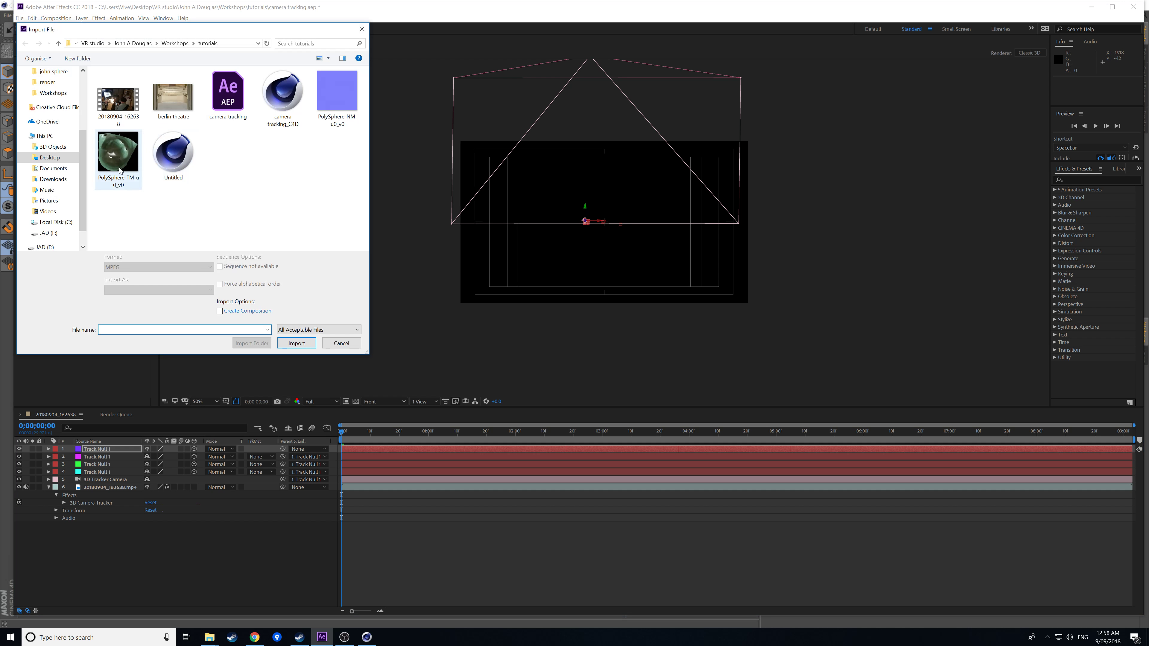
{"action": "left_click", "coordinate": [283, 98]}
{"action": "left_click", "coordinate": [292, 343]}
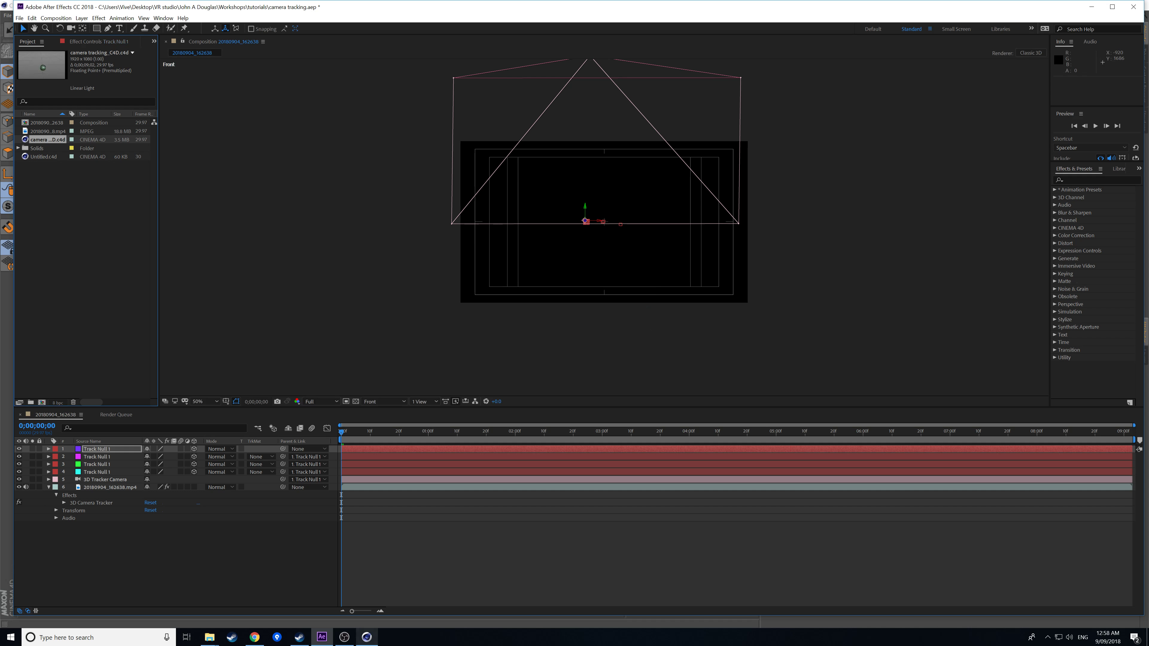
Bring Cinema 4D Lite back to the front.
{"action": "left_click", "coordinate": [366, 638]}
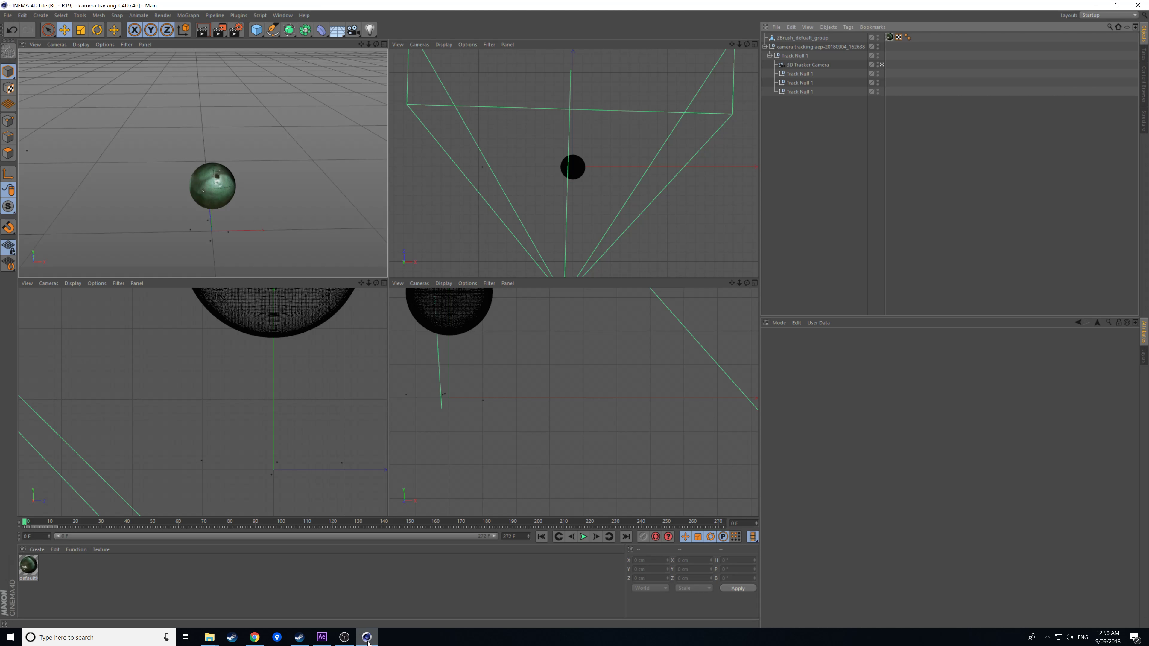
{"action": "left_click", "coordinate": [329, 638]}
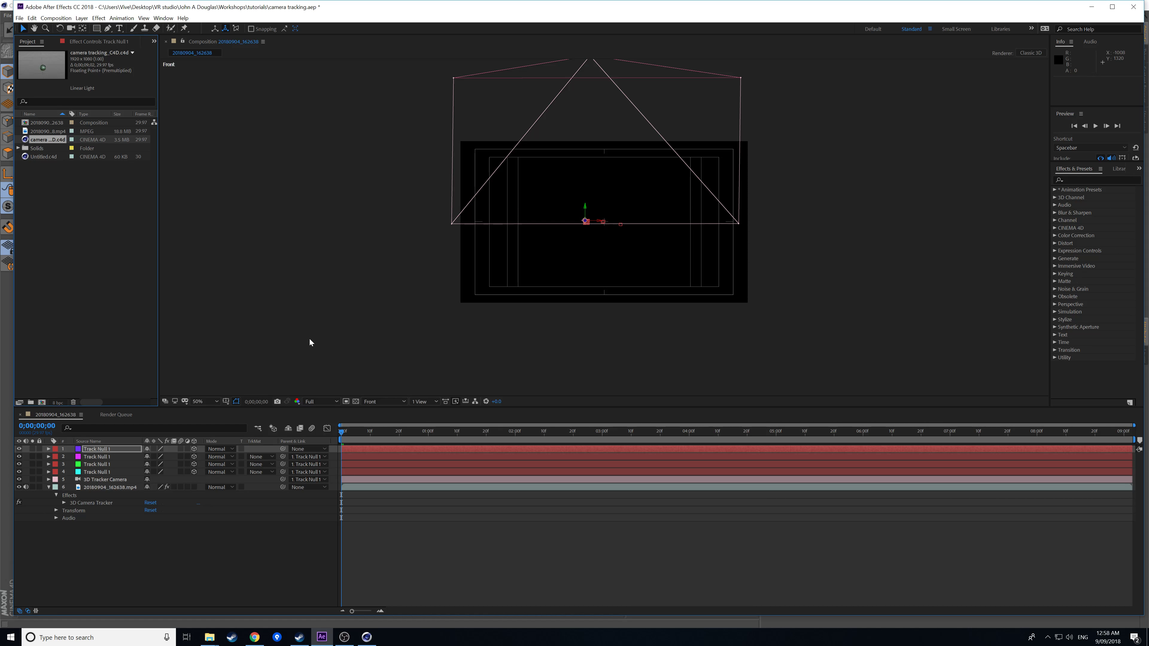
{"action": "mouse_move", "coordinate": [366, 644]}
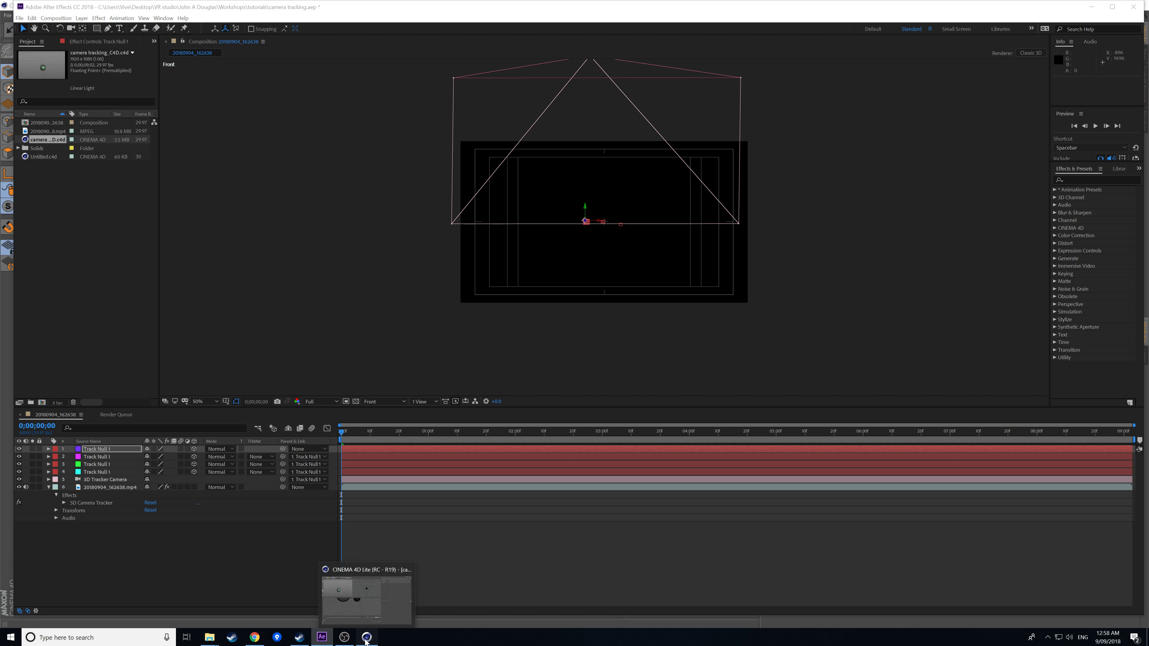
{"action": "left_click", "coordinate": [366, 638]}
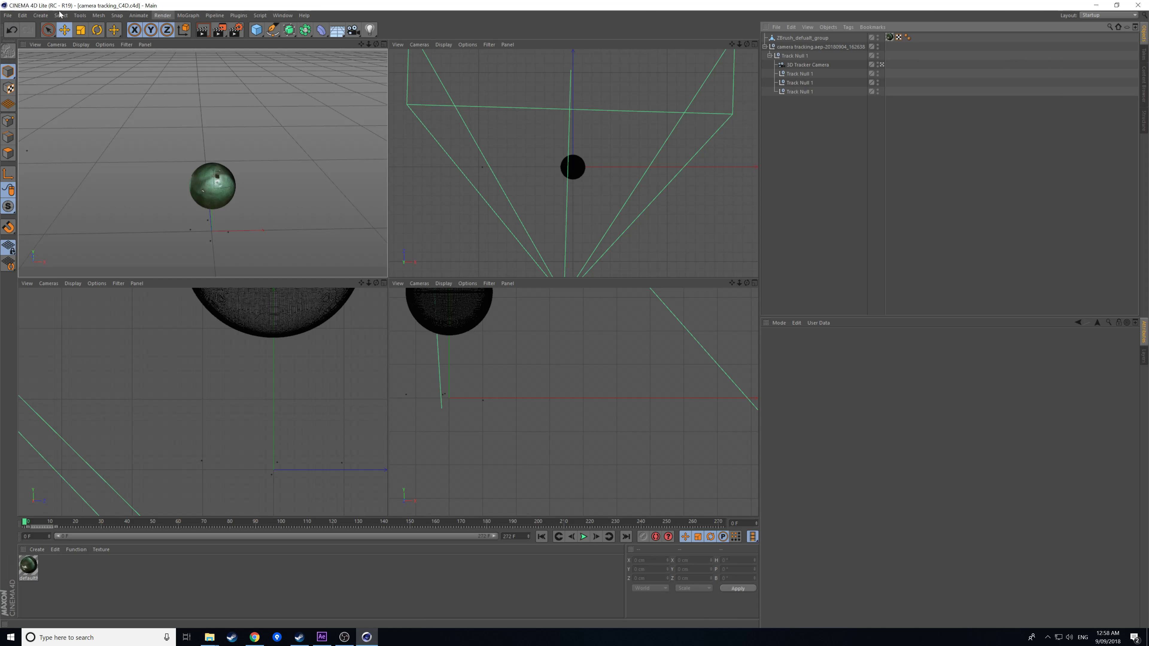
{"action": "left_click", "coordinate": [21, 16]}
{"action": "left_click", "coordinate": [21, 16]}
{"action": "left_click", "coordinate": [20, 17]}
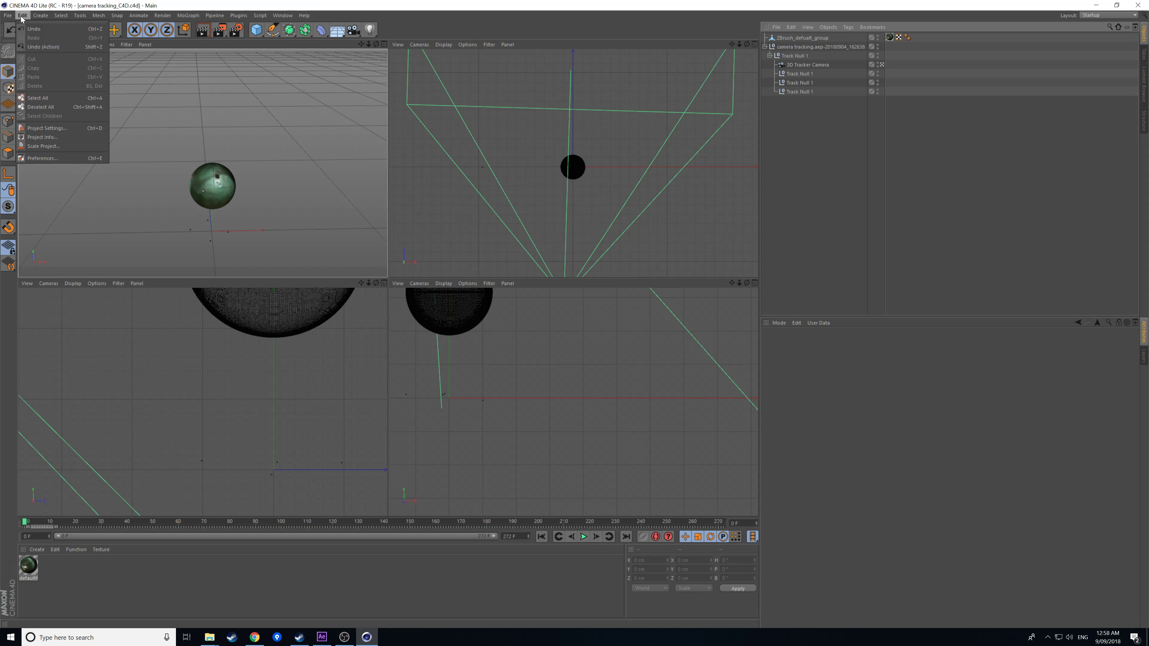
{"action": "left_click", "coordinate": [65, 158]}
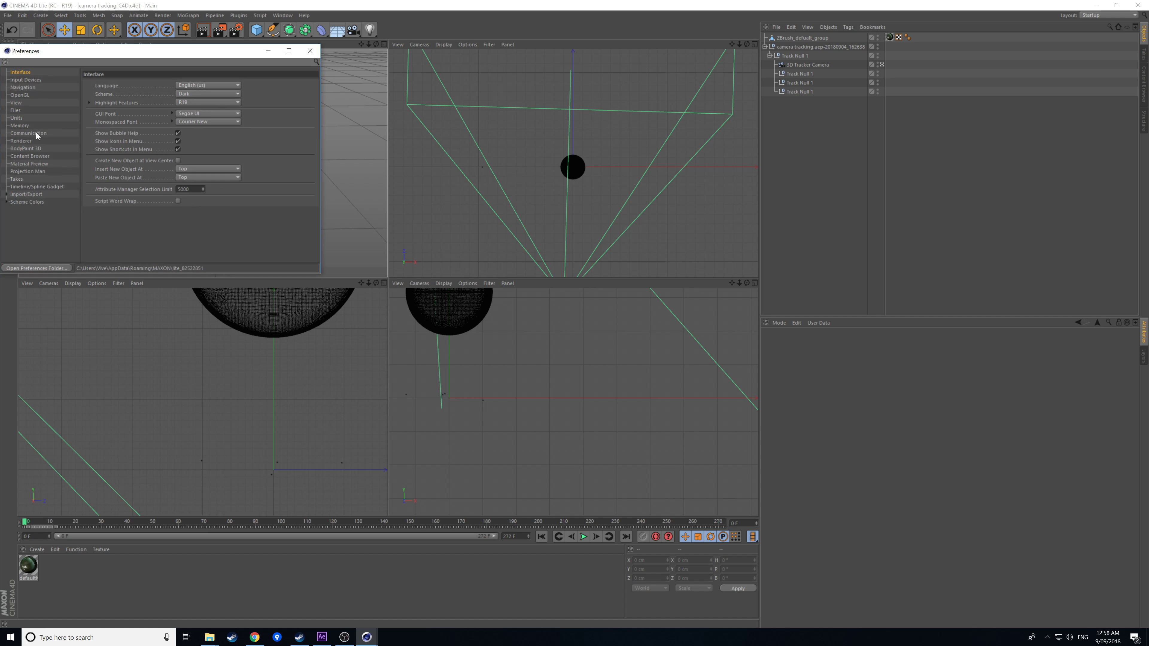
{"action": "left_click", "coordinate": [35, 133]}
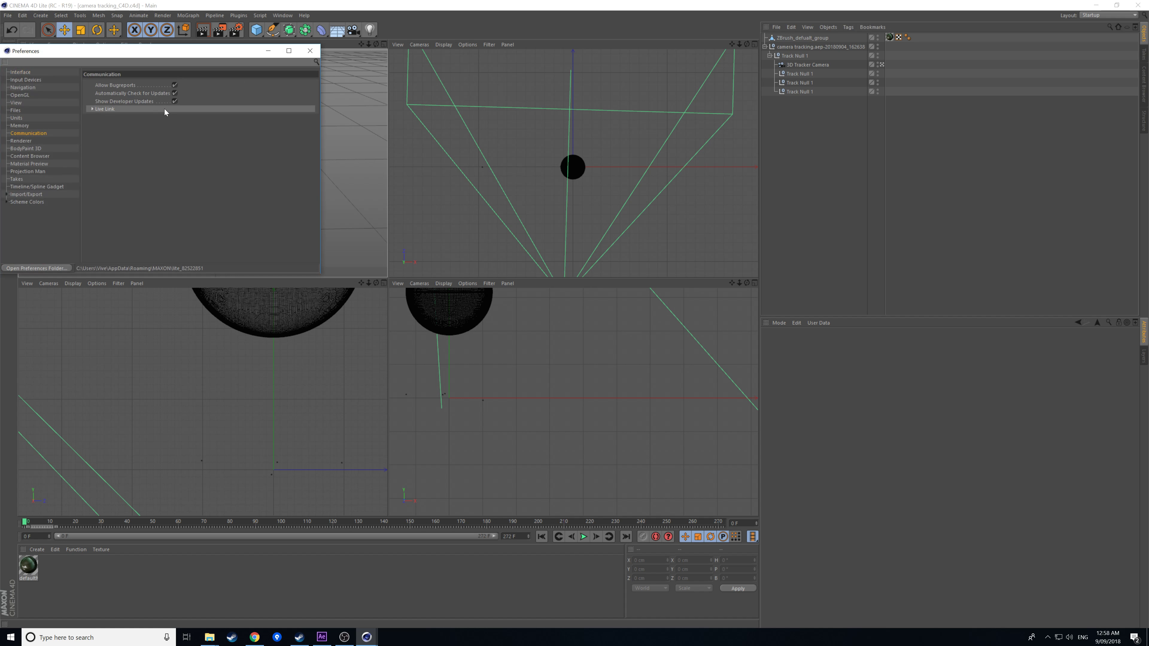
{"action": "left_click", "coordinate": [92, 110]}
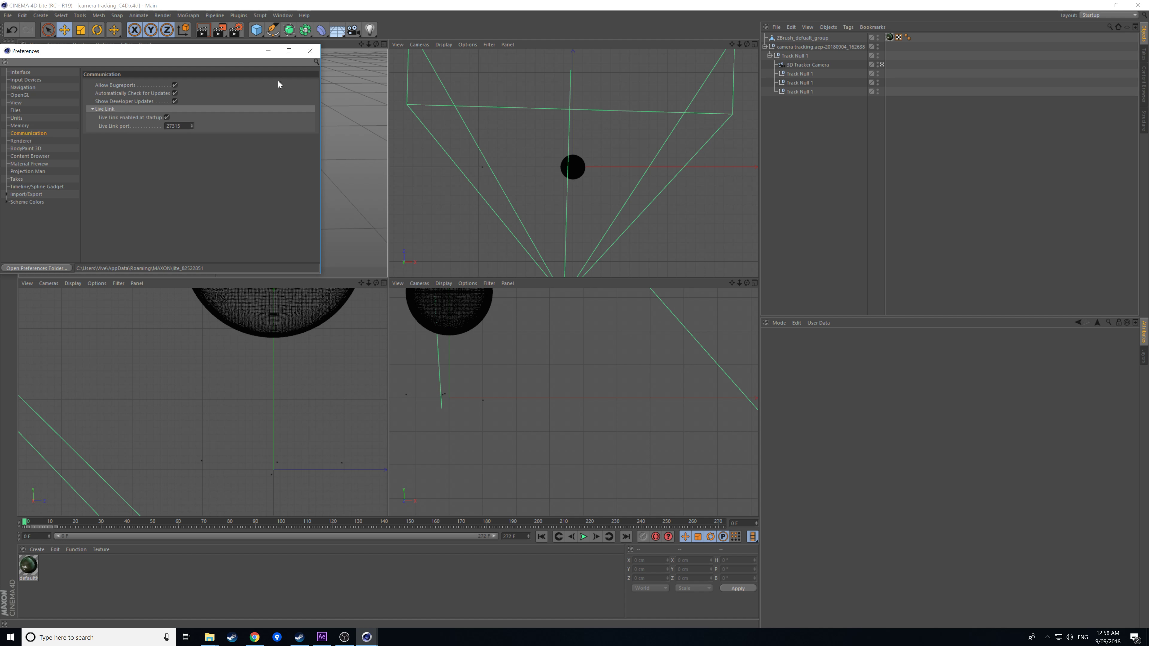
{"action": "left_click", "coordinate": [310, 51]}
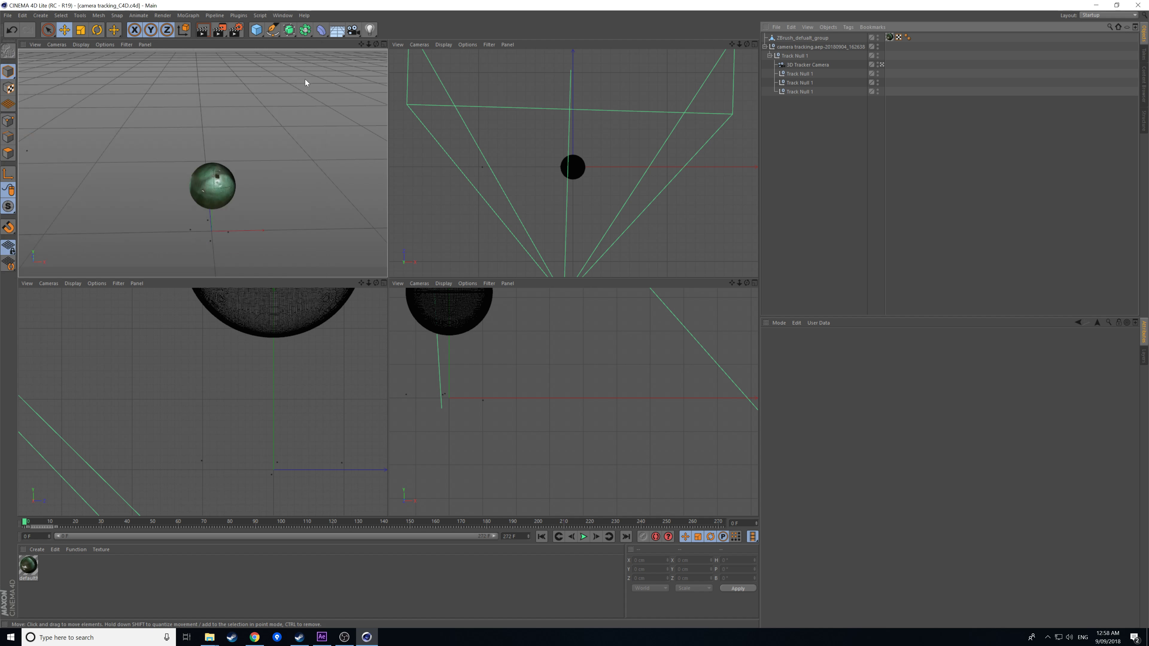
Place the camera tracking_C4D layer above Track Null 1 and set 3D View to Active Camera.
{"action": "left_click", "coordinate": [322, 637]}
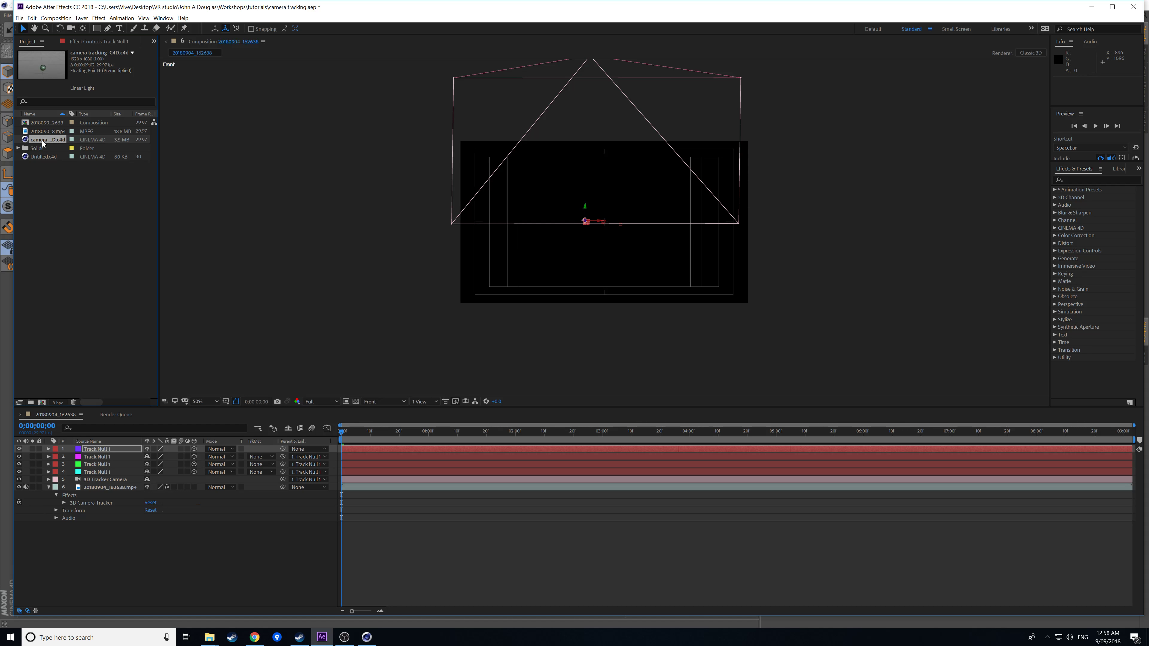
{"action": "left_click_drag", "start_coordinate": [49, 143], "coordinate": [98, 451]}
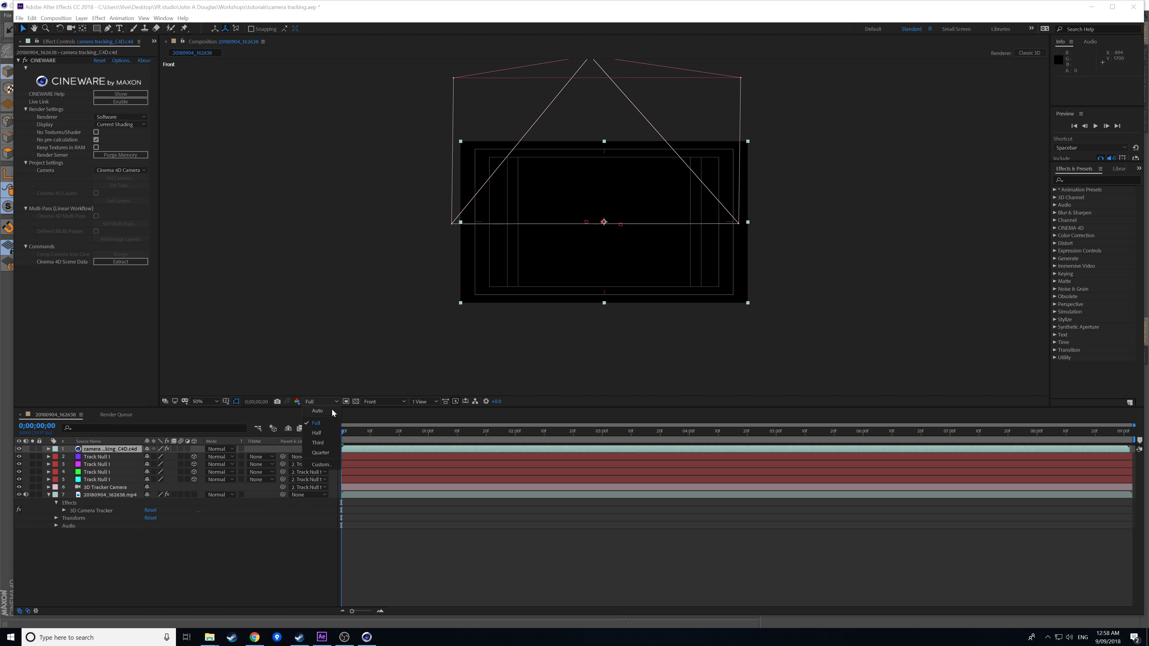
{"action": "left_click", "coordinate": [375, 401]}
{"action": "left_click", "coordinate": [381, 413]}
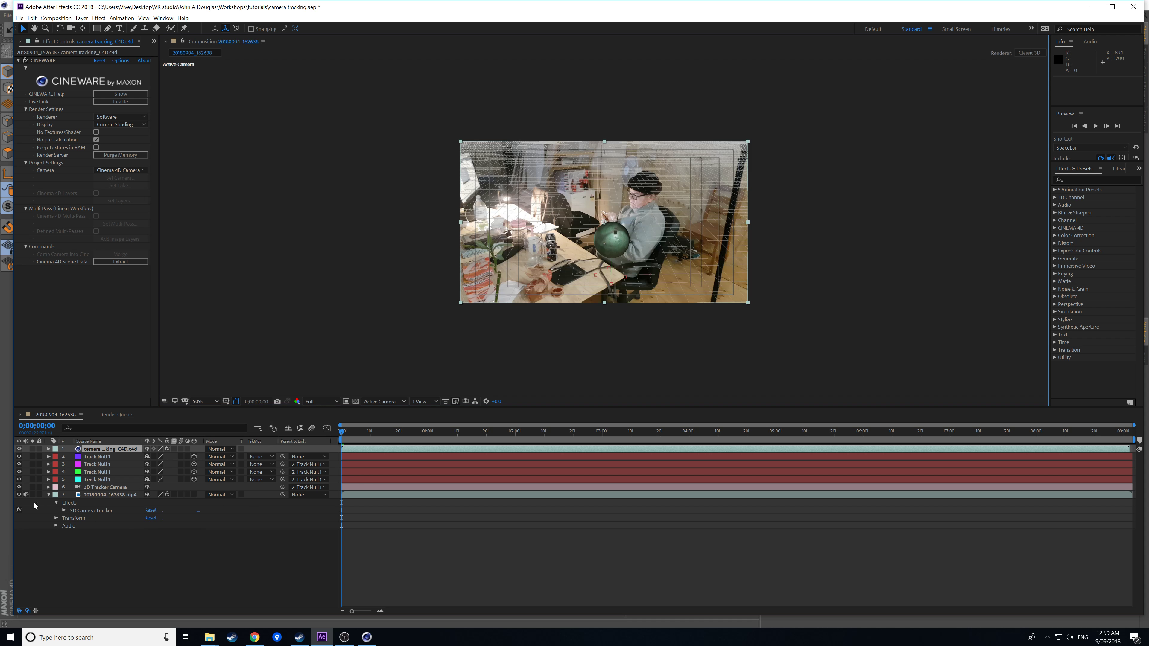
Preview the composite, checking 0;00;03;08 and 0;00;04;25 before returning to the first frame.
{"action": "key", "text": "space"}
{"action": "key", "text": "space"}
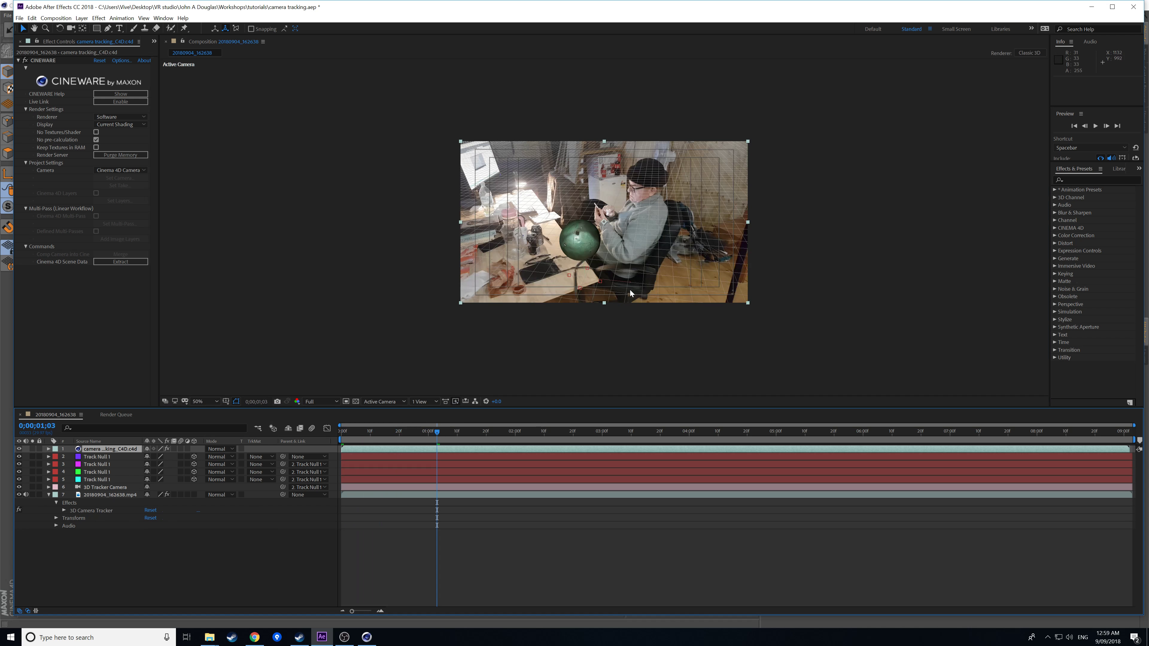
{"action": "left_click", "coordinate": [627, 433]}
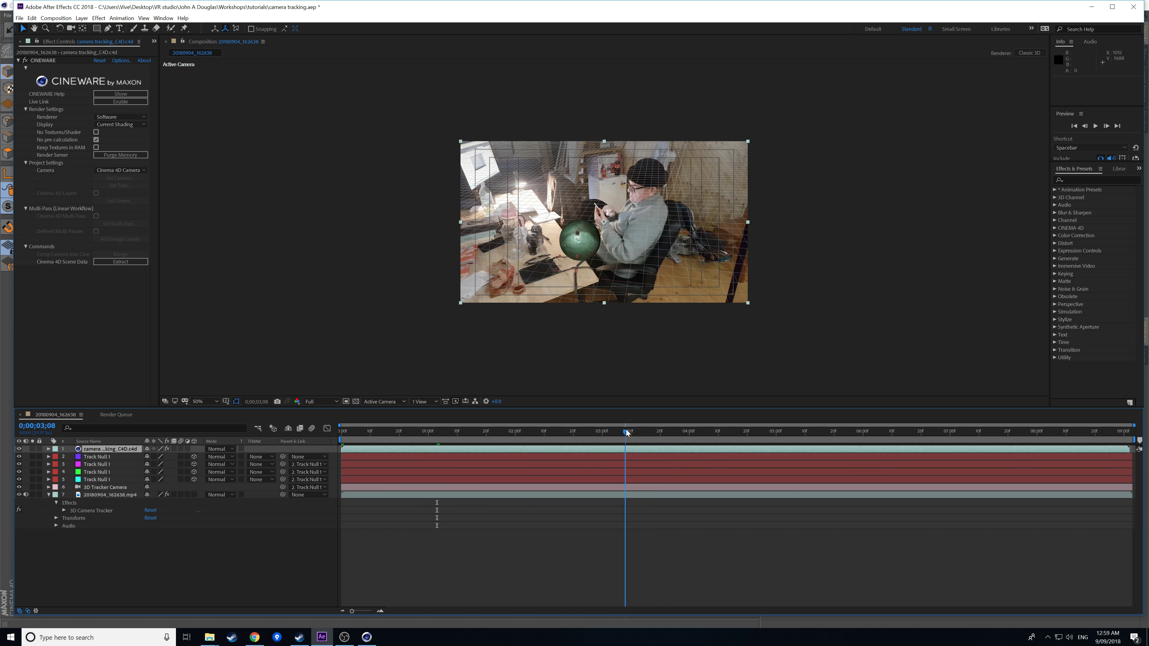
{"action": "left_click", "coordinate": [763, 436]}
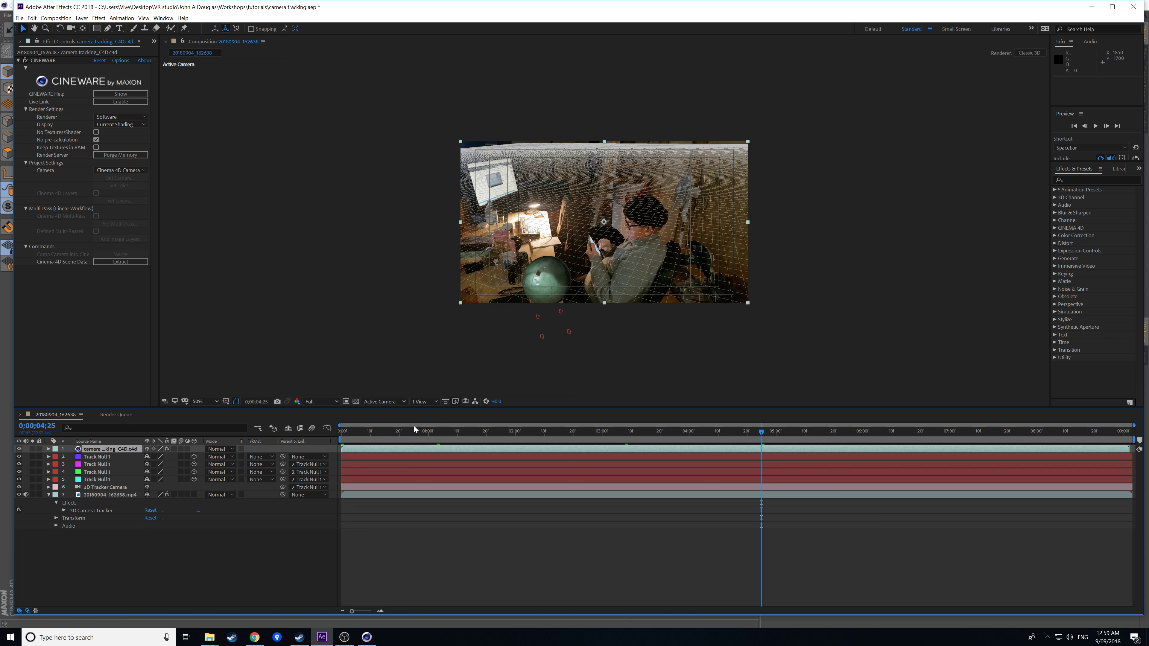
{"action": "left_click", "coordinate": [353, 434]}
{"action": "left_click_drag", "start_coordinate": [354, 434], "coordinate": [342, 435]}
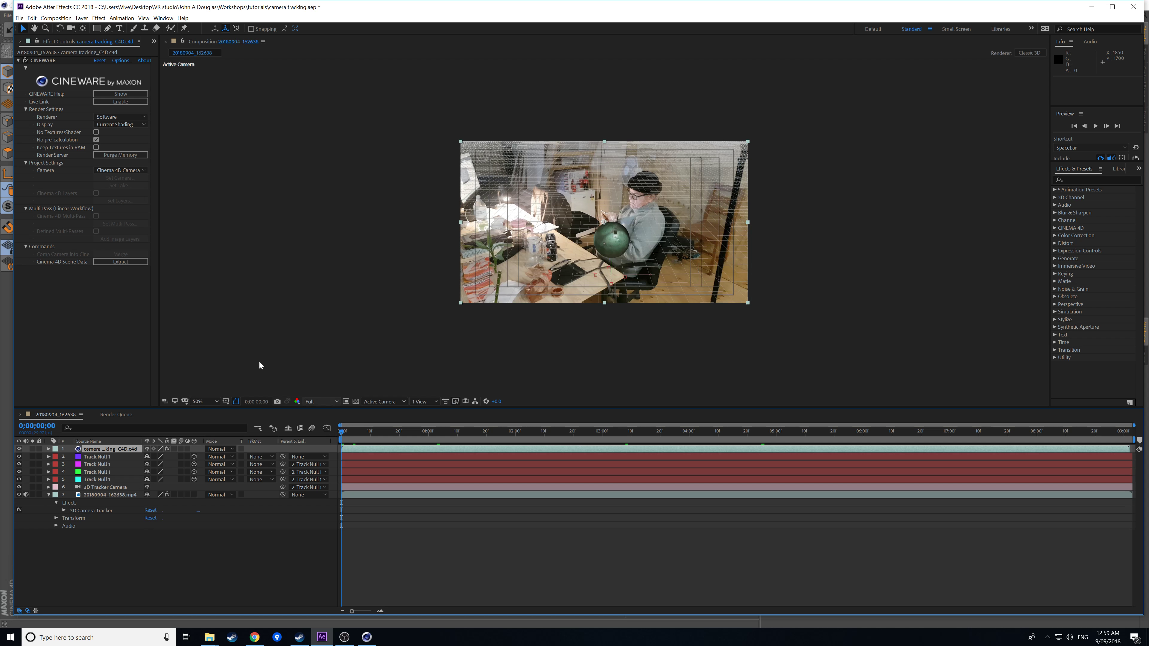
{"action": "left_click", "coordinate": [49, 449]}
Set the layer's CINEWARE renderer to Standard (Final).
{"action": "left_click", "coordinate": [56, 457]}
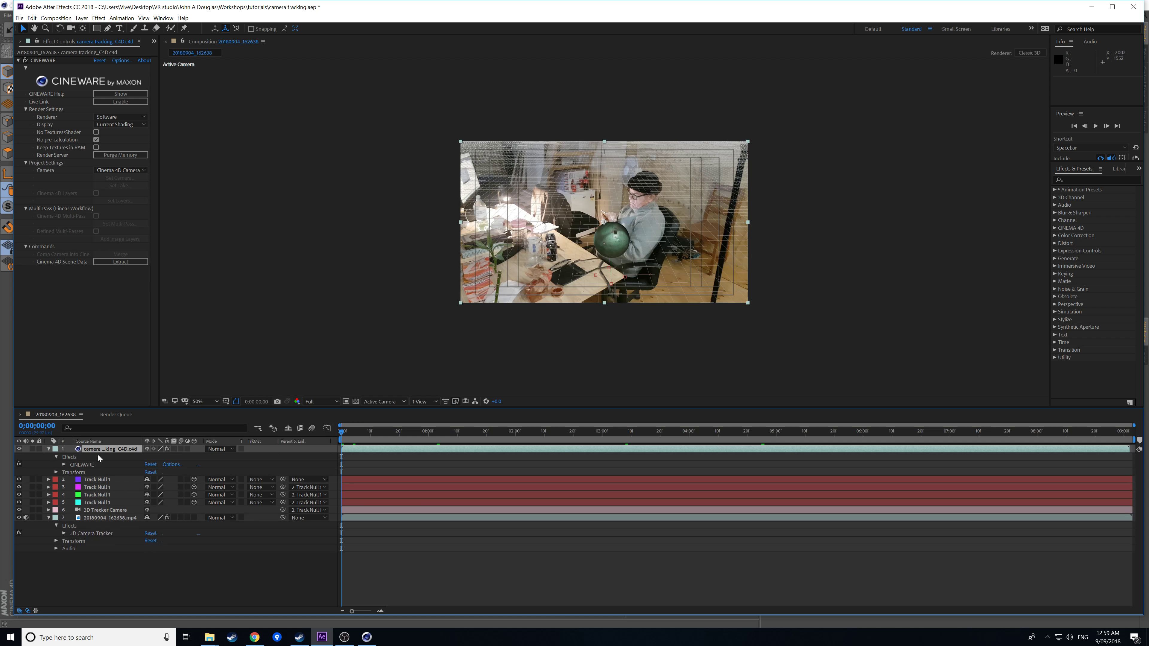
{"action": "left_click", "coordinate": [65, 465]}
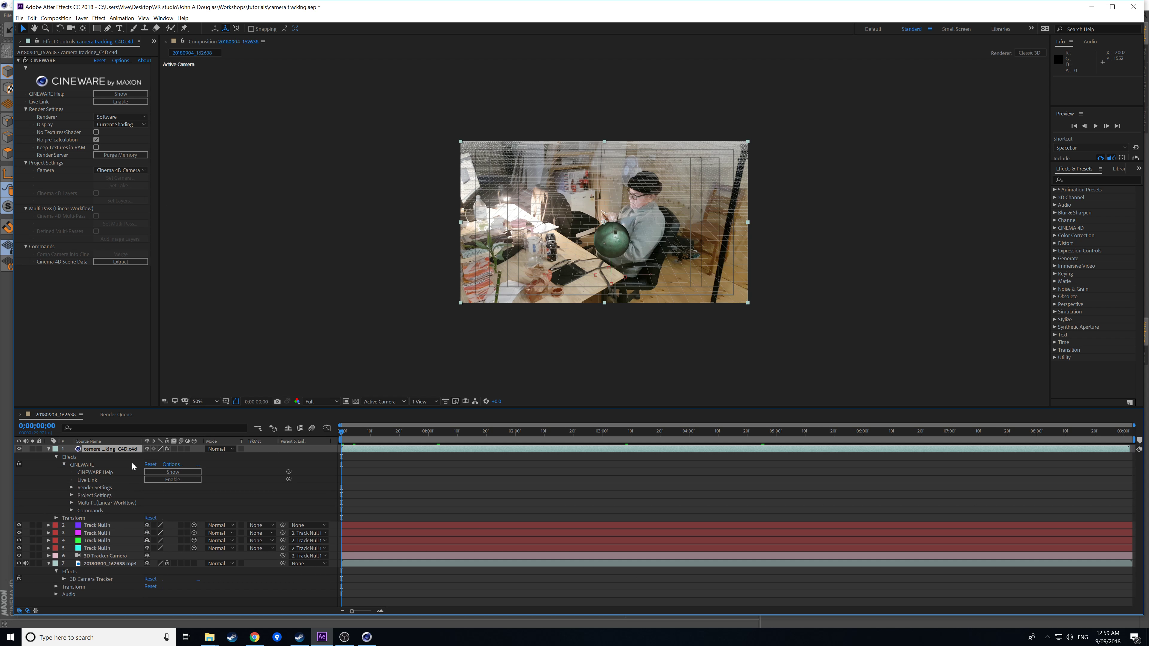
{"action": "left_click", "coordinate": [72, 488]}
{"action": "left_click", "coordinate": [172, 494]}
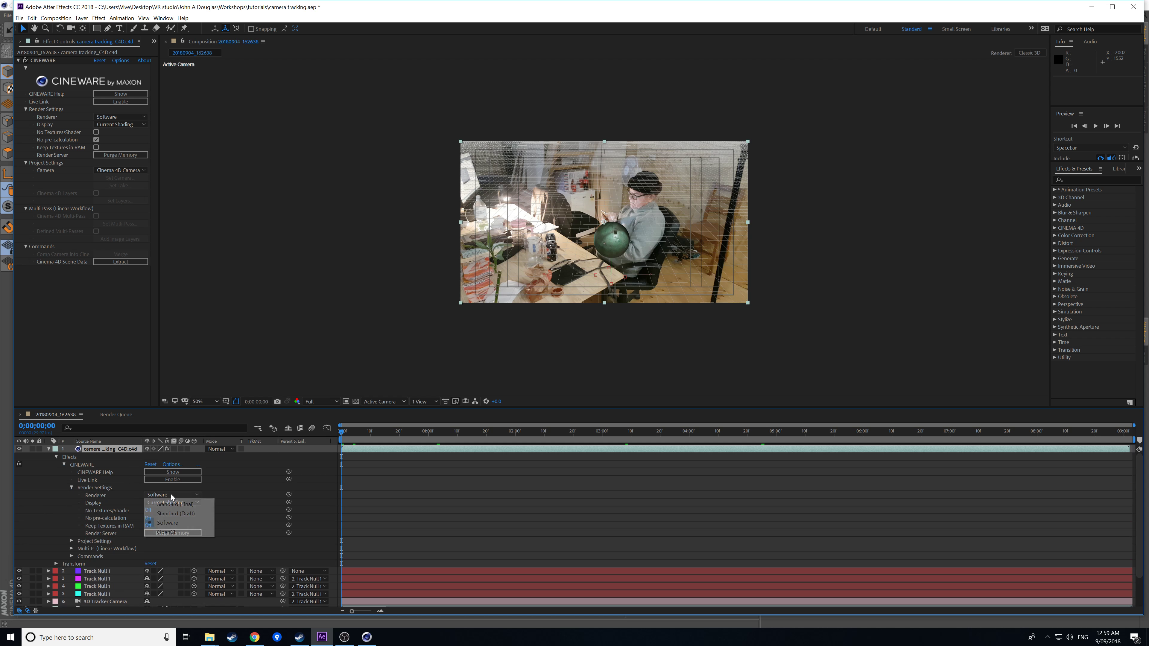
{"action": "left_click", "coordinate": [186, 505]}
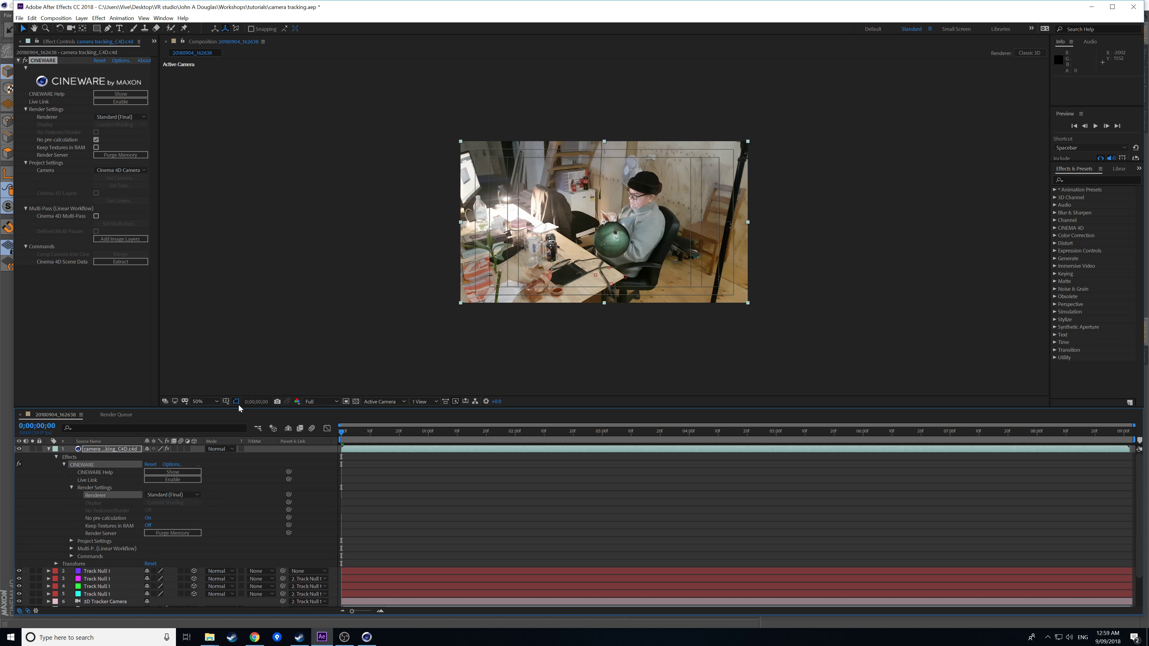
Hide the title/action safe overlay and two Track Null layers, then save the project with Ctrl+S.
{"action": "left_click", "coordinate": [226, 402]}
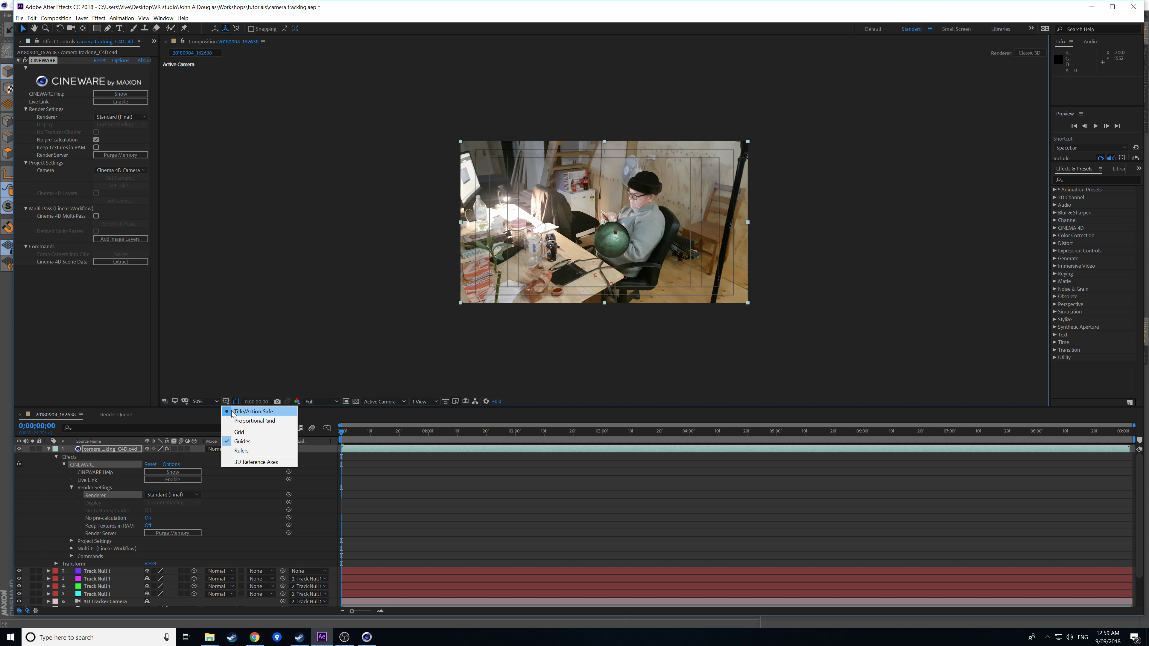
{"action": "left_click", "coordinate": [233, 413]}
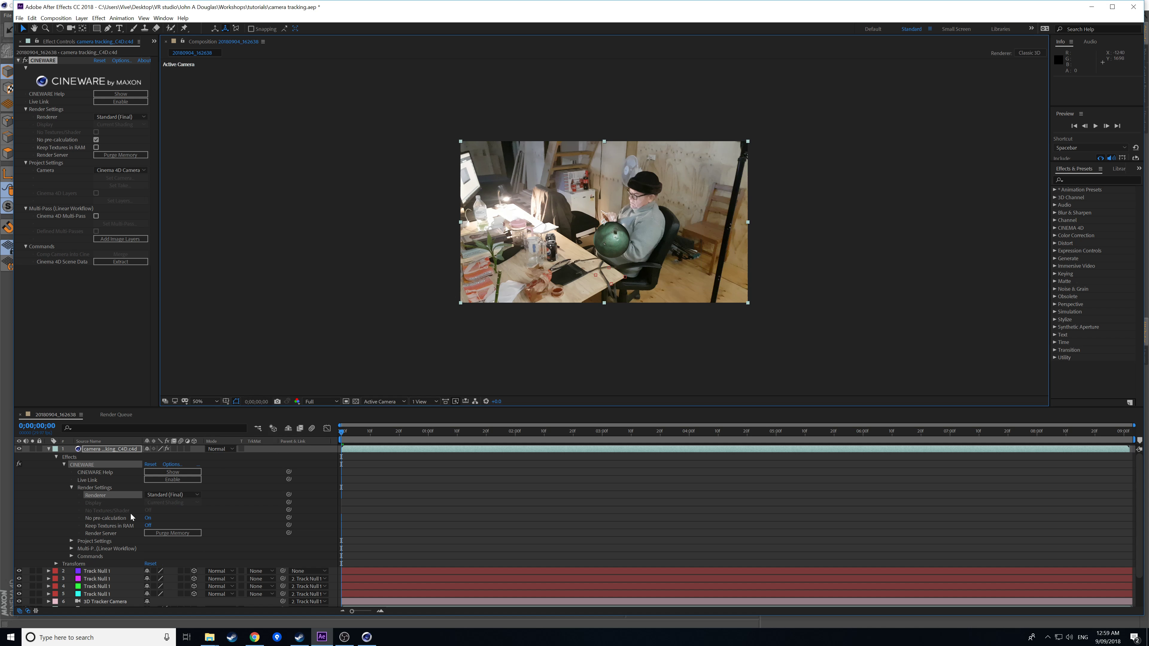
{"action": "left_click_drag", "start_coordinate": [19, 571], "coordinate": [18, 579]}
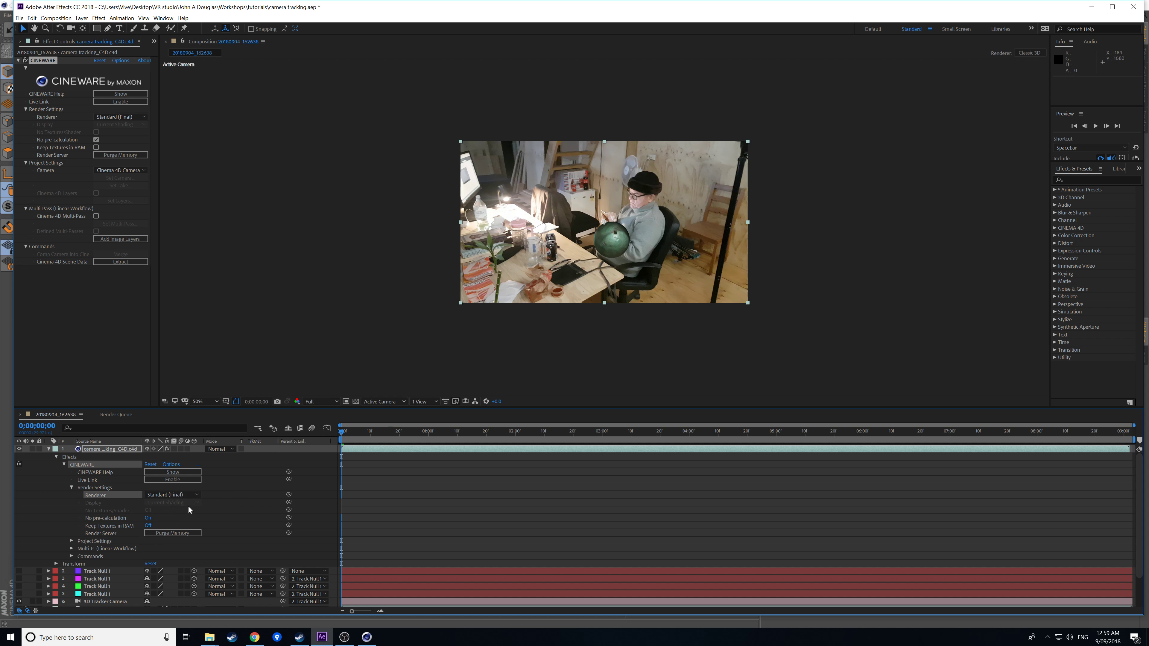
{"action": "left_click_drag", "start_coordinate": [423, 434], "coordinate": [510, 434]}
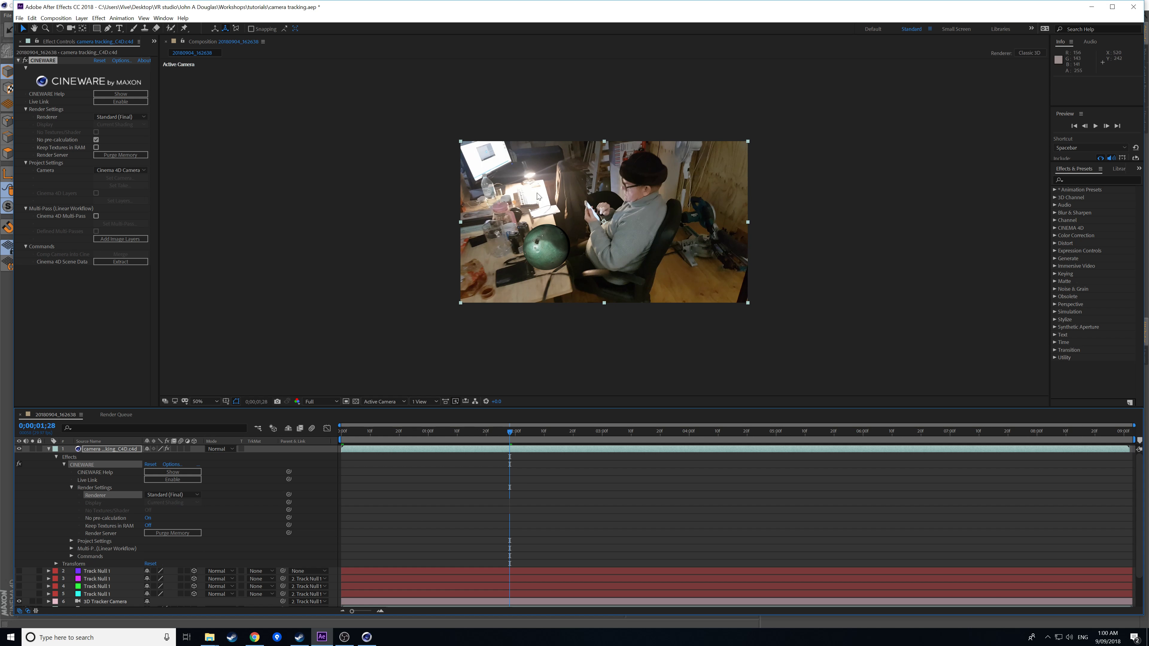
{"action": "key", "text": "ctrl+s"}
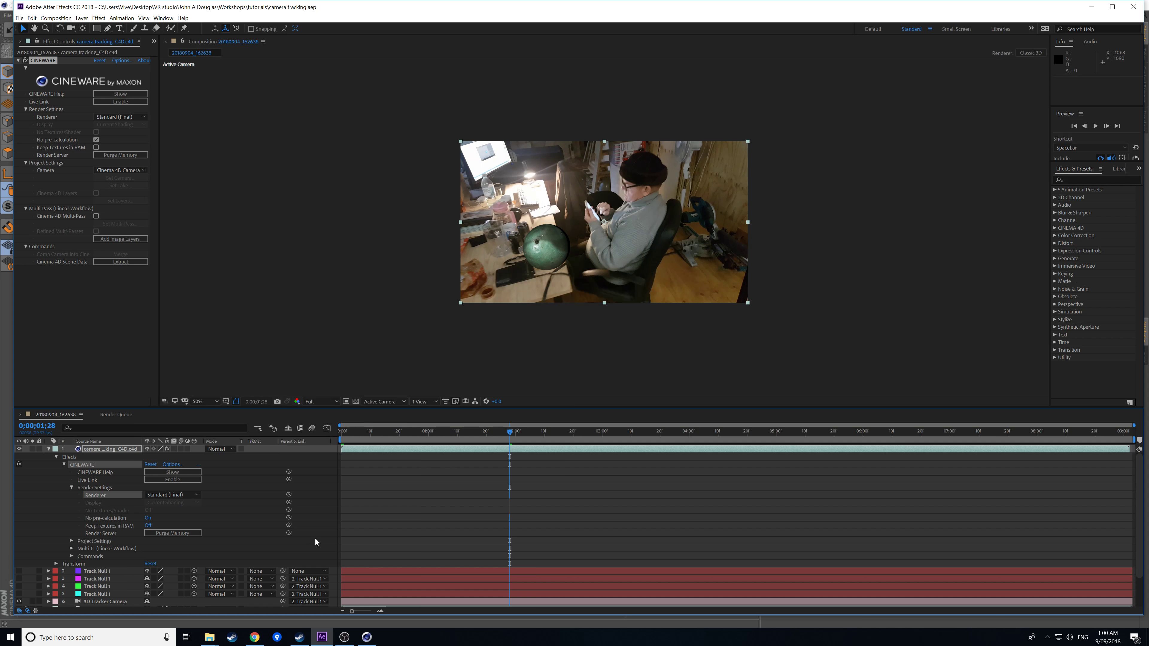
{"action": "left_click", "coordinate": [367, 637]}
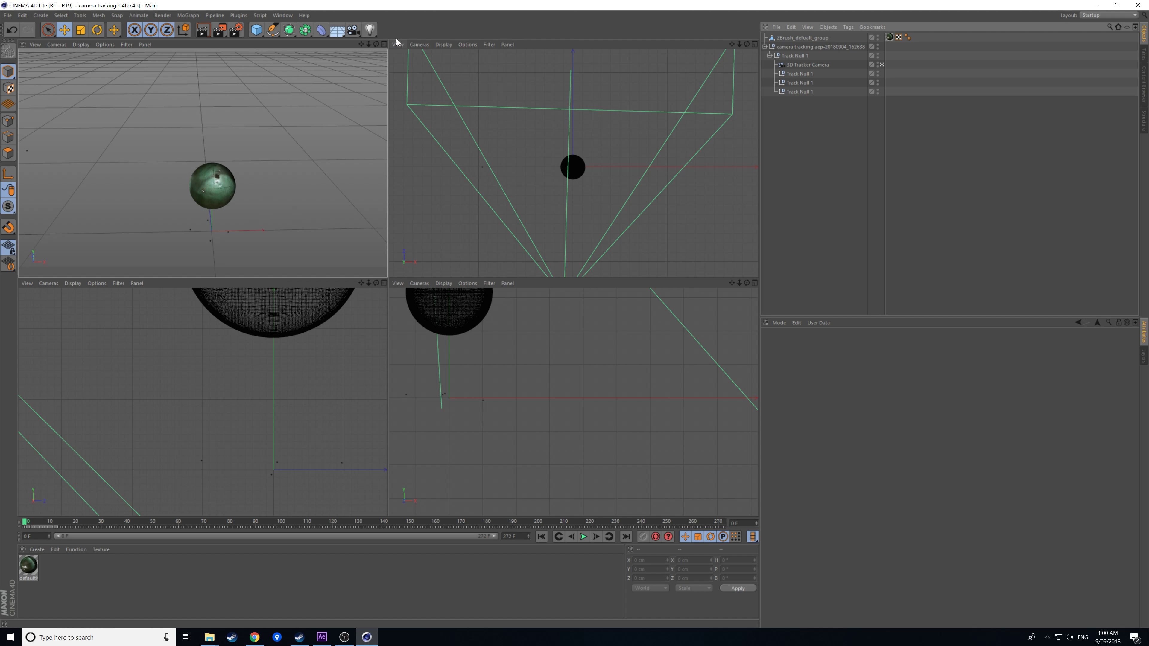
Add a standard Light and view the scene through the 3D Tracker Camera.
{"action": "left_click", "coordinate": [369, 29]}
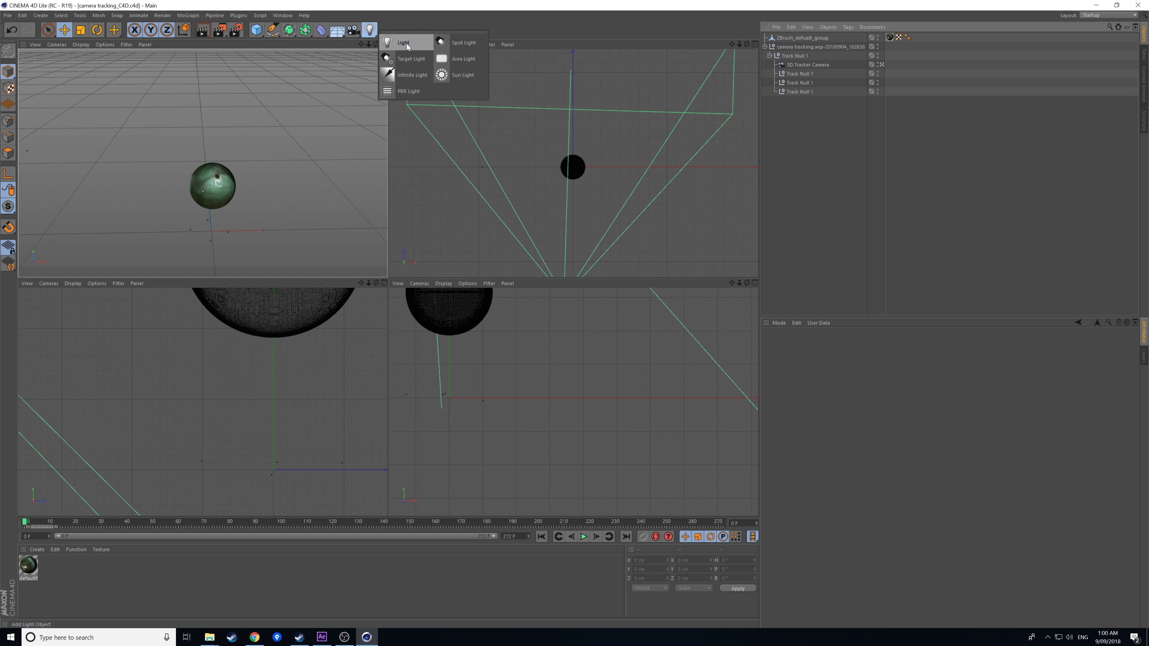
{"action": "left_click", "coordinate": [370, 29]}
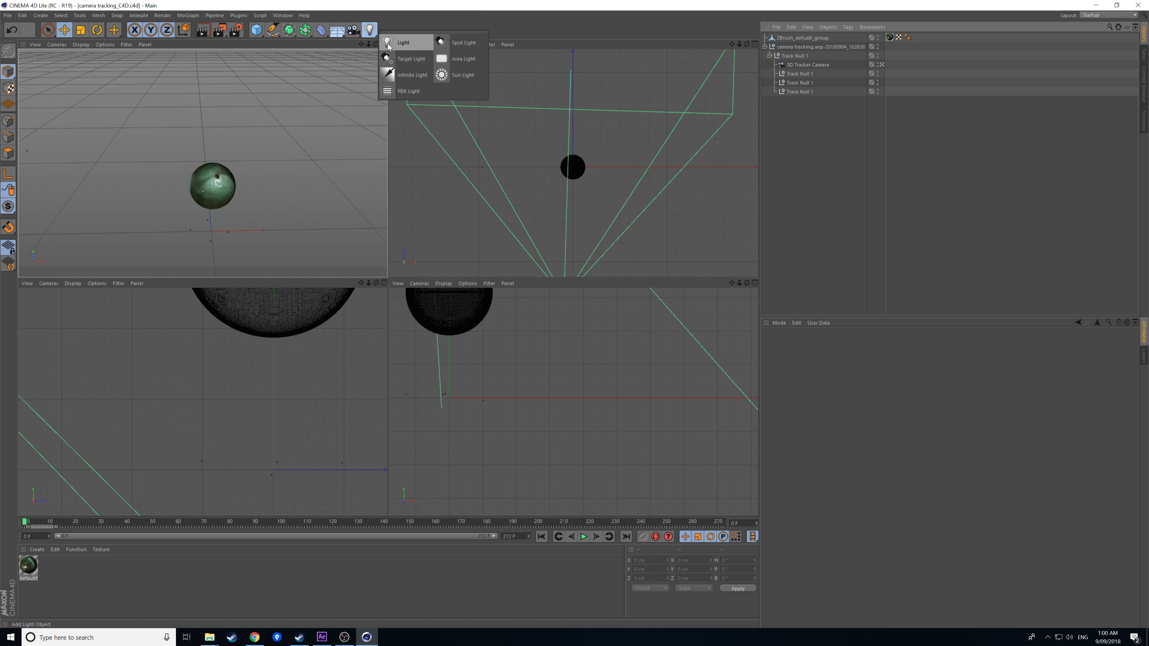
{"action": "left_click", "coordinate": [407, 45]}
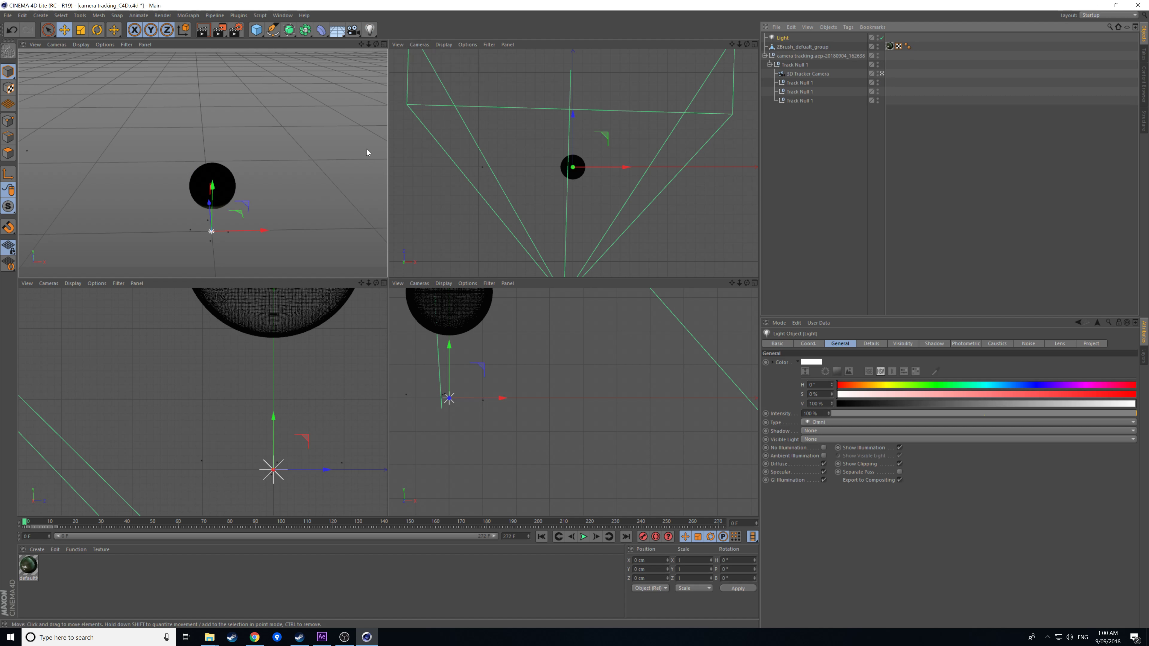
{"action": "left_click", "coordinate": [882, 74]}
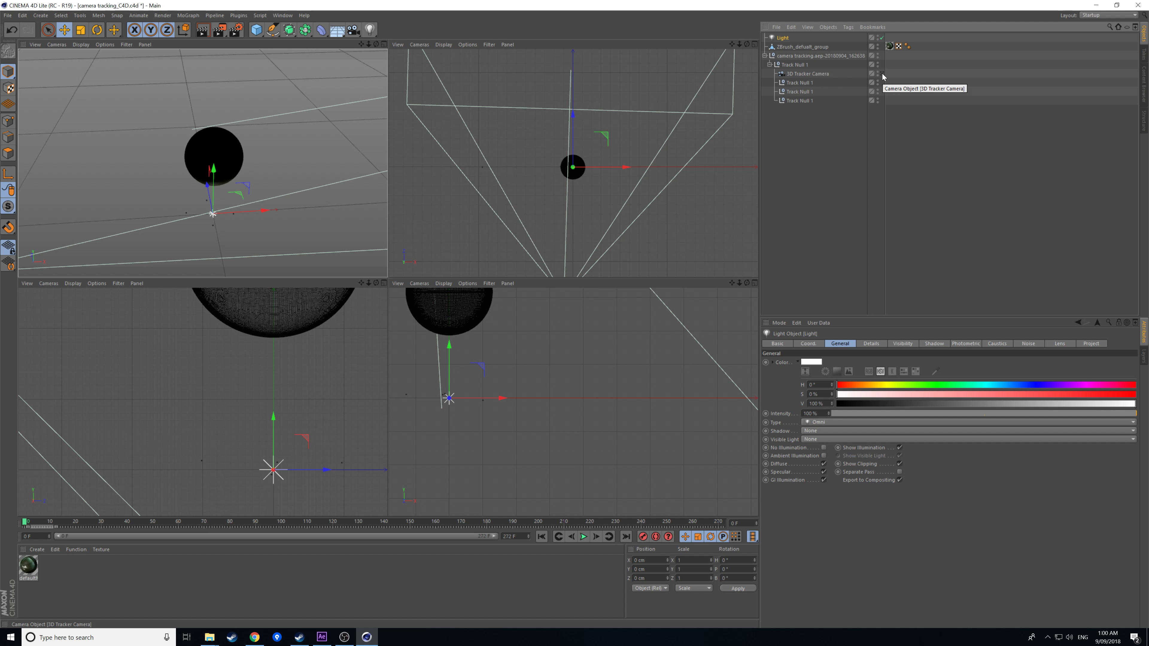
Move the light up and to the left above the sphere.
{"action": "left_click_drag", "start_coordinate": [216, 171], "coordinate": [222, 42]}
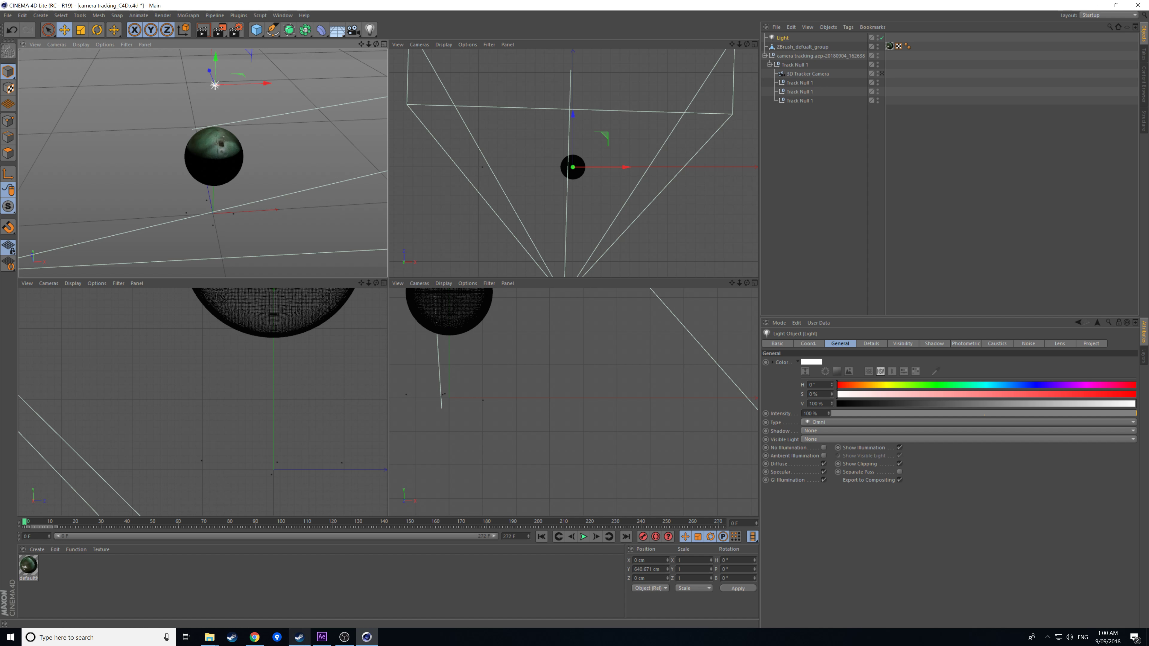
{"action": "left_click", "coordinate": [322, 636]}
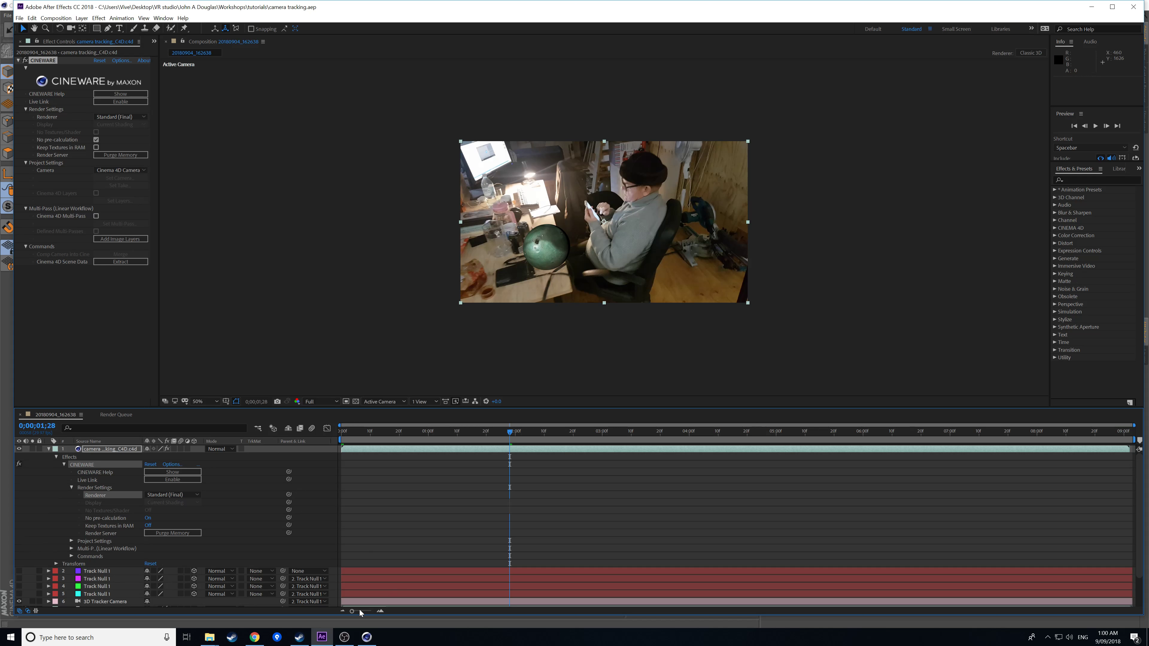
{"action": "left_click", "coordinate": [367, 637]}
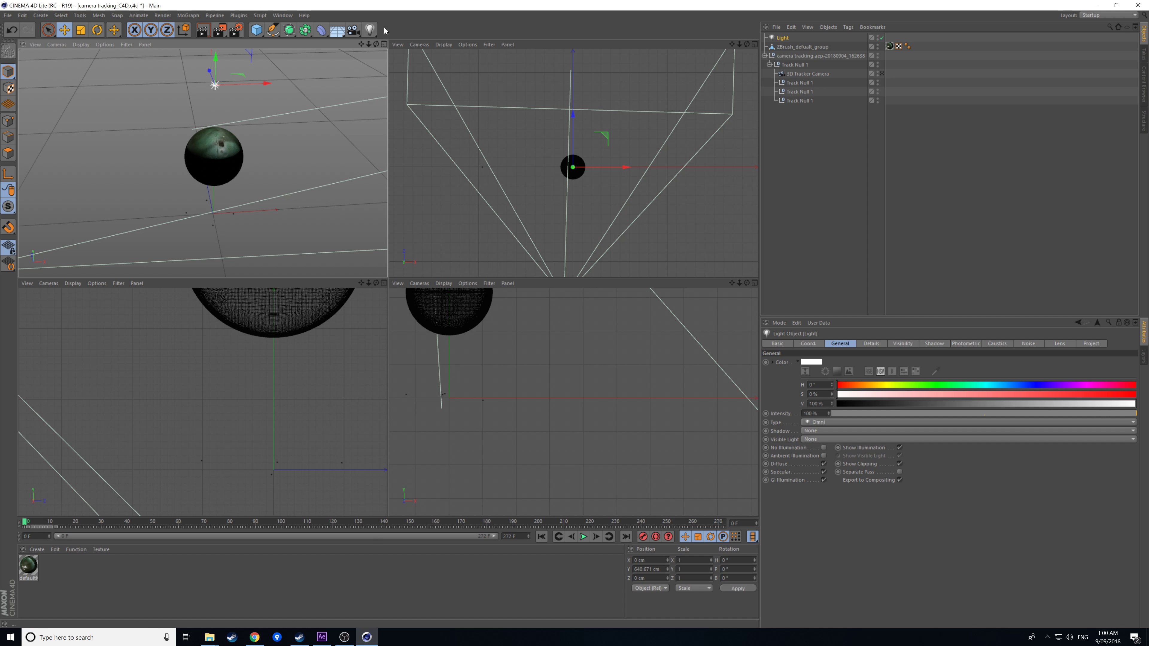
{"action": "left_click_drag", "start_coordinate": [260, 83], "coordinate": [320, 105]}
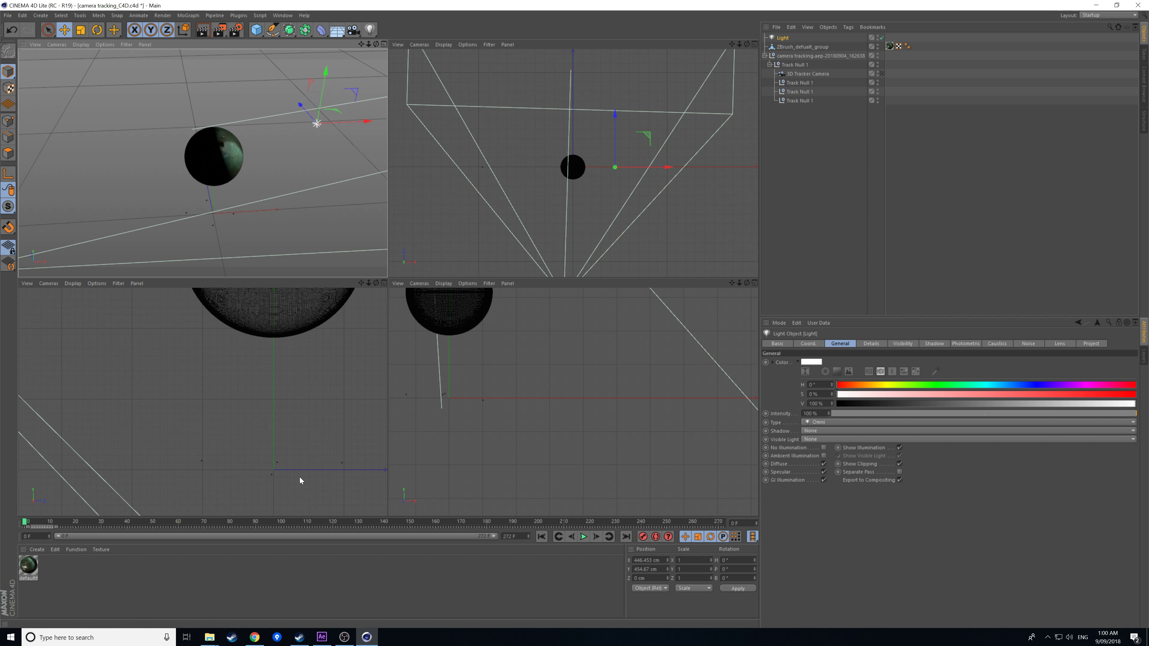
{"action": "left_click", "coordinate": [882, 74]}
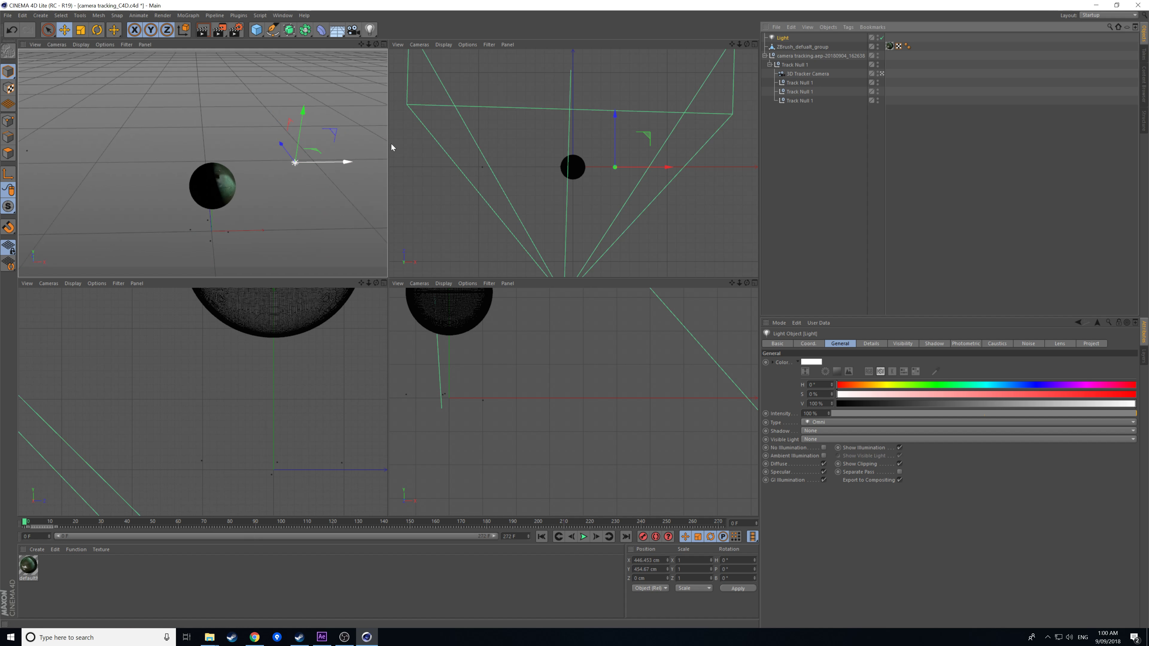
{"action": "left_click_drag", "start_coordinate": [337, 167], "coordinate": [286, 112]}
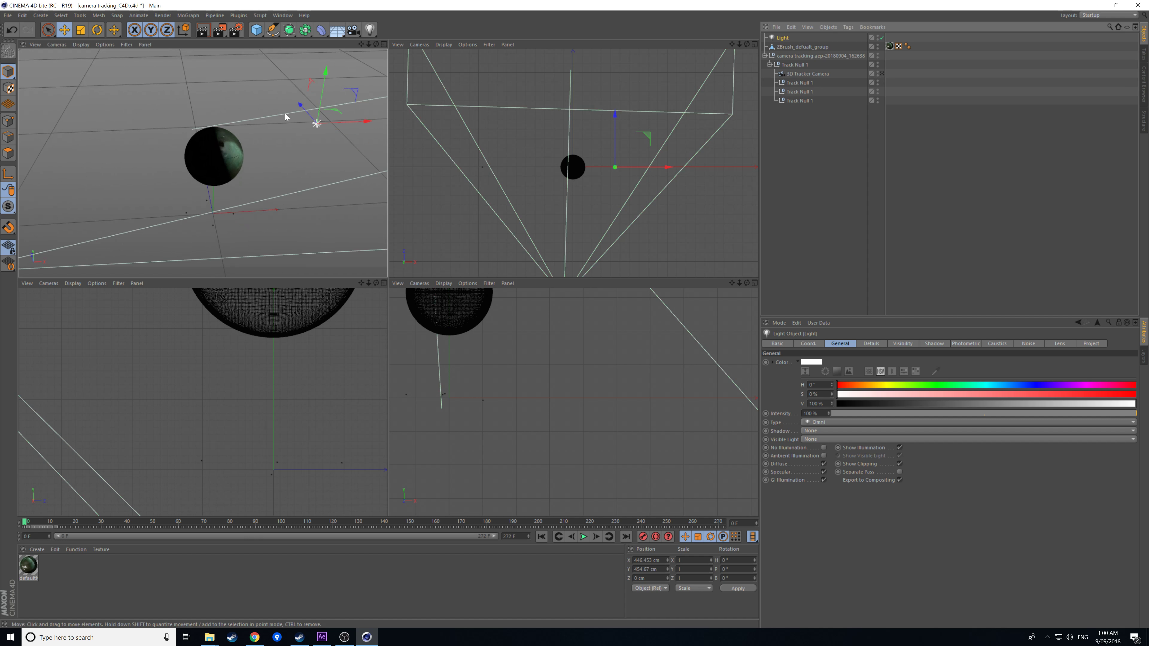
{"action": "left_click_drag", "start_coordinate": [367, 122], "coordinate": [178, 76]}
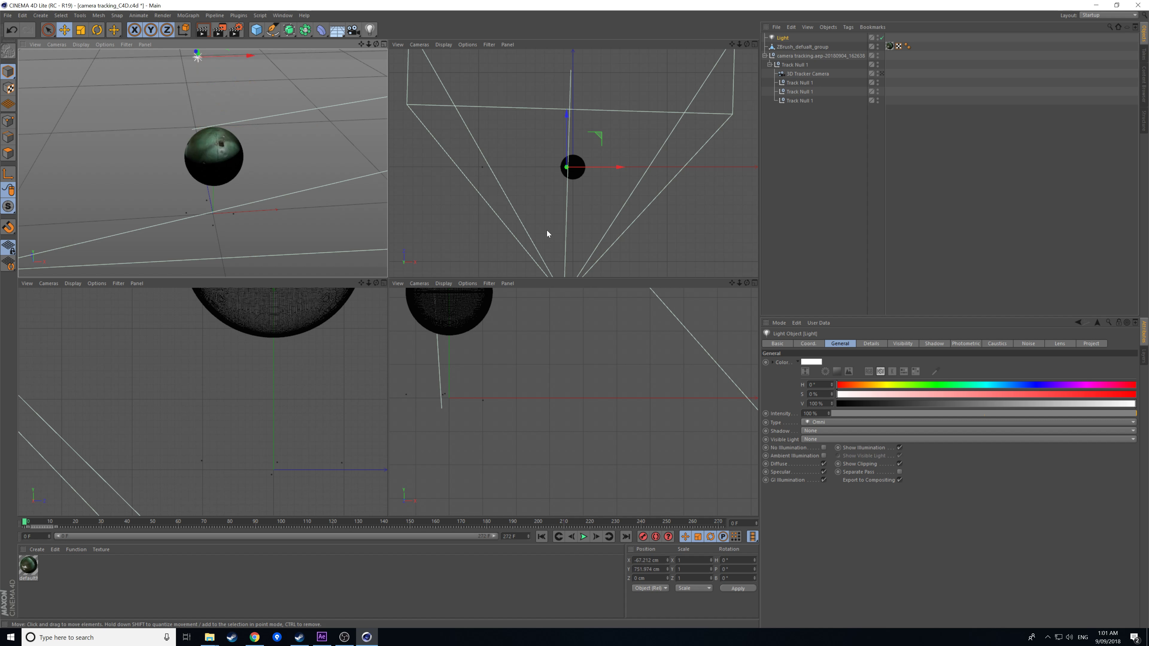
{"action": "scroll", "coordinate": [548, 210], "scroll_direction": "down", "scroll_amount": 5}
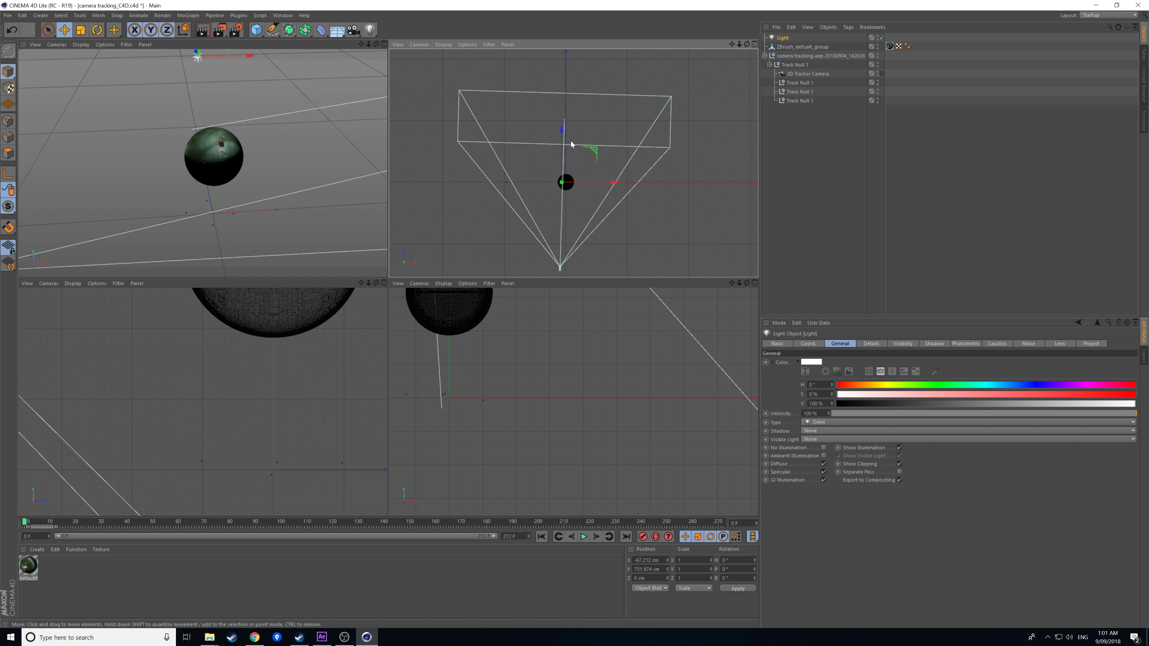
{"action": "left_click_drag", "start_coordinate": [563, 131], "coordinate": [552, 60]}
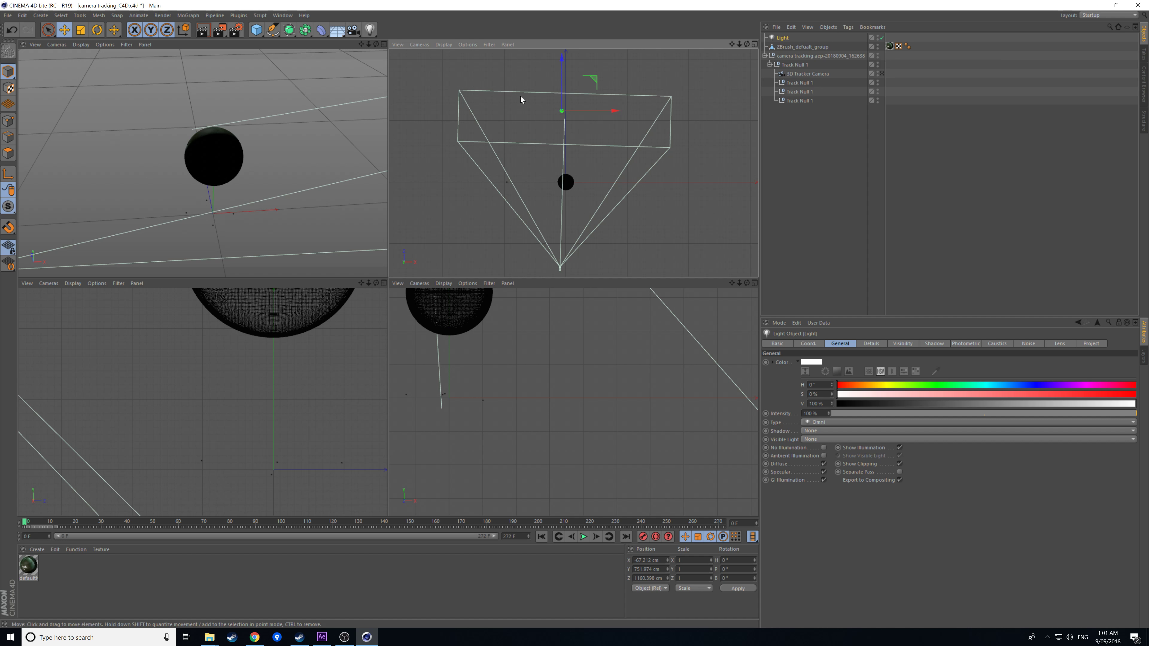
{"action": "left_click_drag", "start_coordinate": [616, 111], "coordinate": [571, 110]}
{"action": "scroll", "coordinate": [315, 144], "scroll_direction": "down", "scroll_amount": 2}
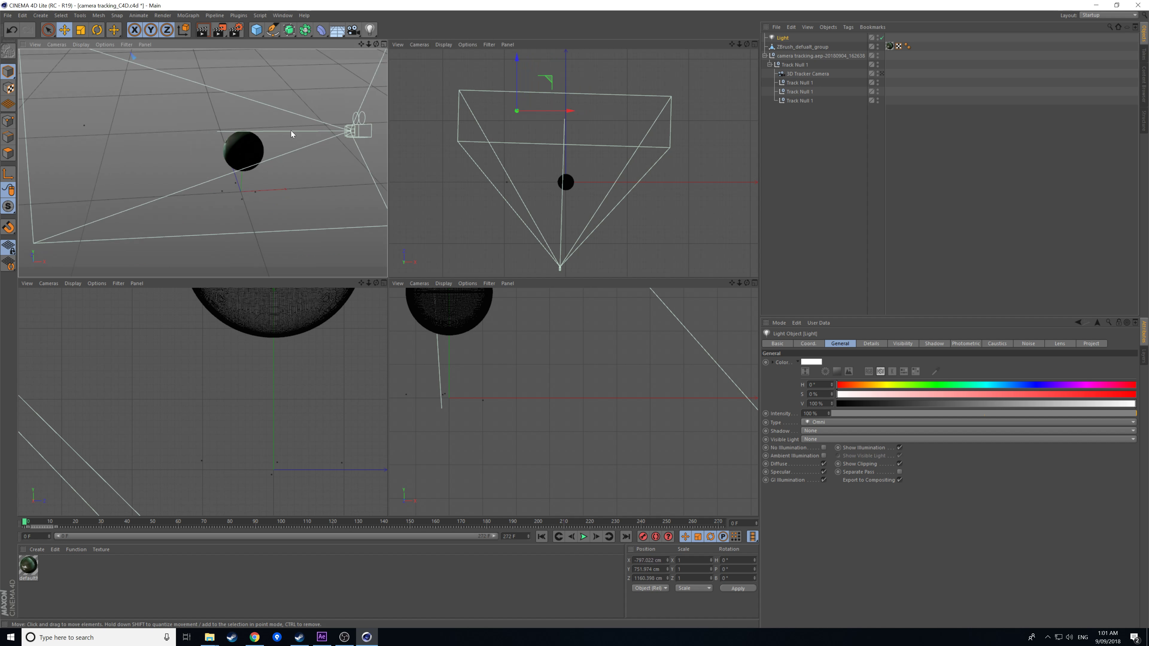
{"action": "left_click_drag", "start_coordinate": [366, 48], "coordinate": [150, 56]}
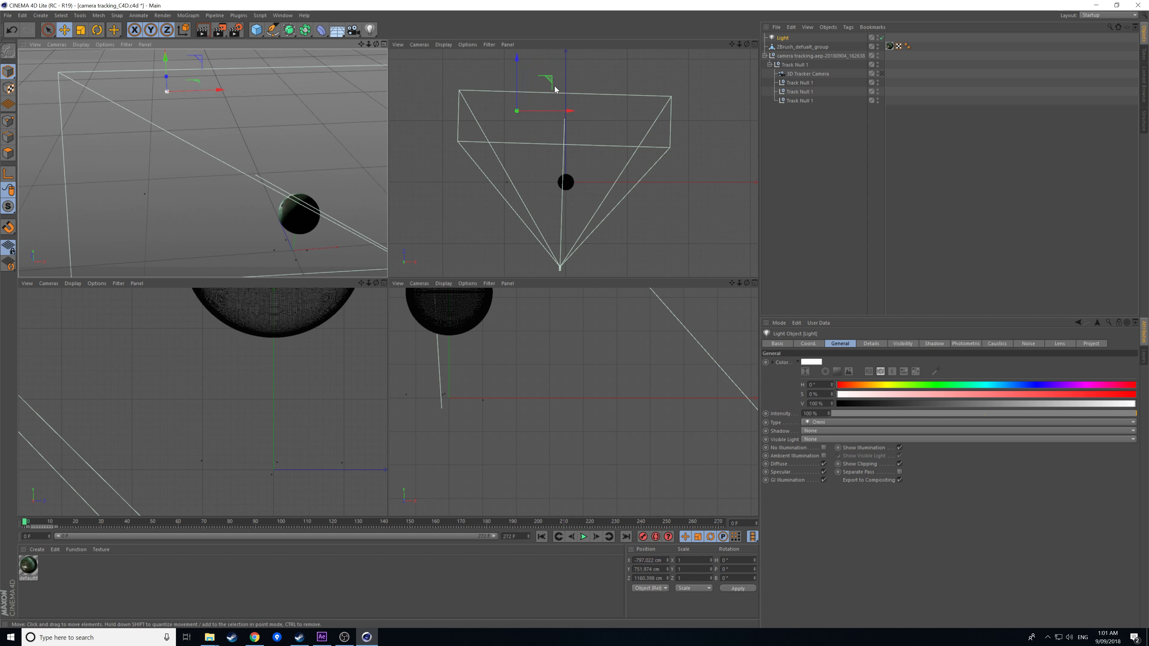
Lower the light nearer the sphere, slide it across the ground, and set its hue to 49°.
{"action": "left_click", "coordinate": [526, 365]}
{"action": "scroll", "coordinate": [529, 353], "scroll_direction": "down", "scroll_amount": 6}
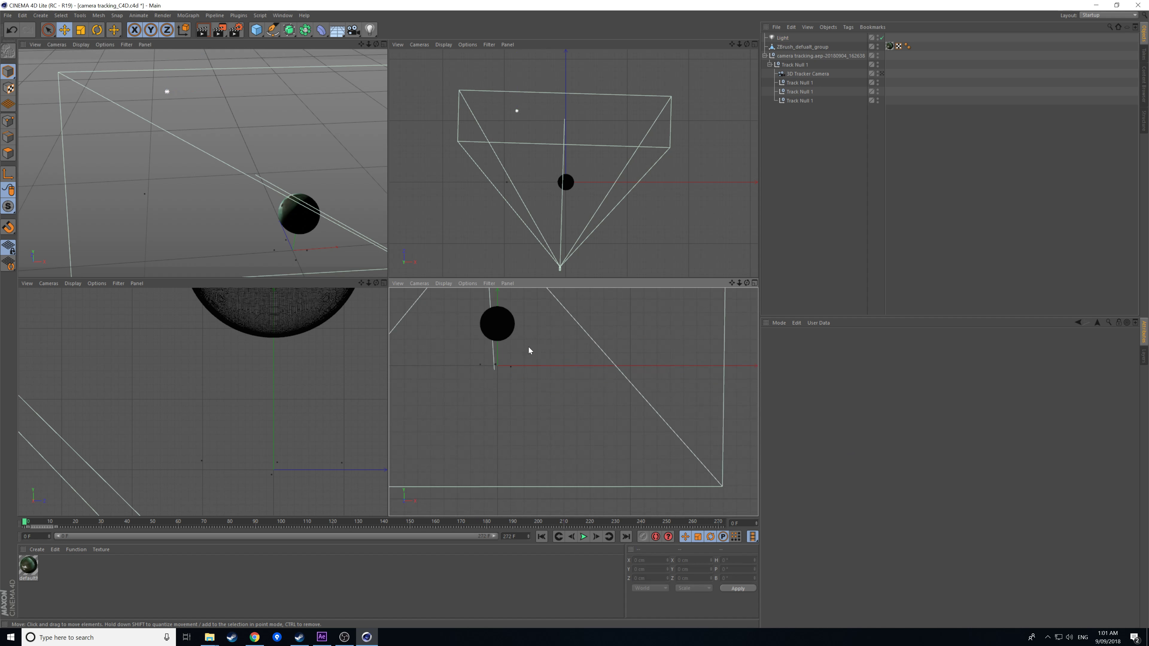
{"action": "scroll", "coordinate": [529, 343], "scroll_direction": "up", "scroll_amount": 3}
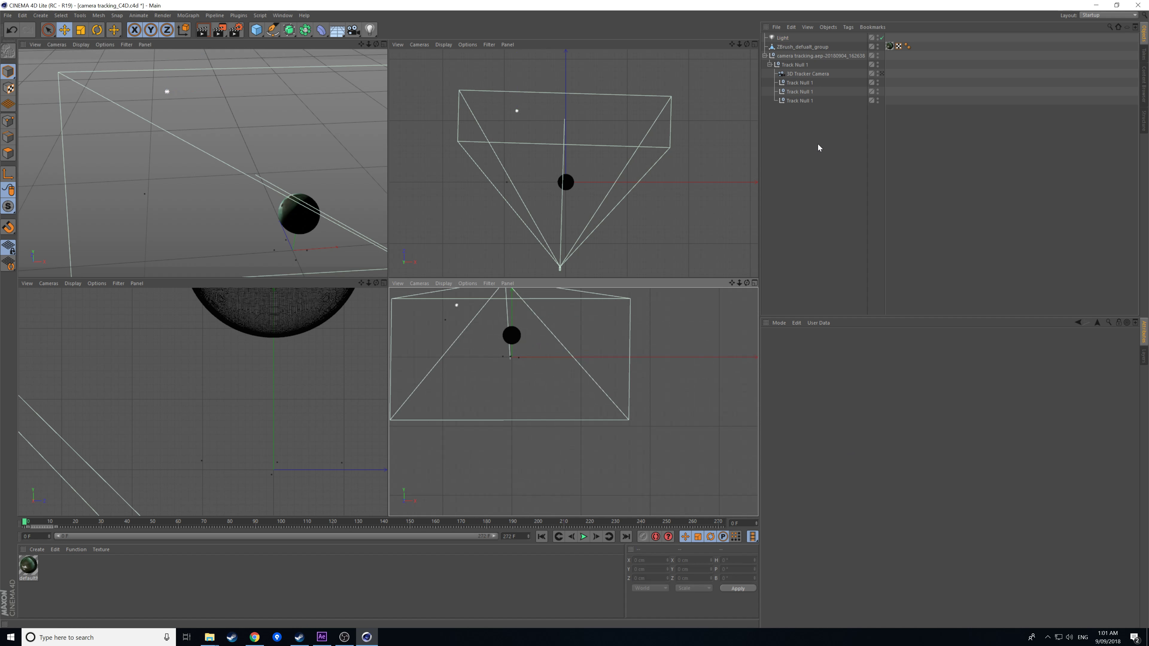
{"action": "left_click", "coordinate": [786, 39]}
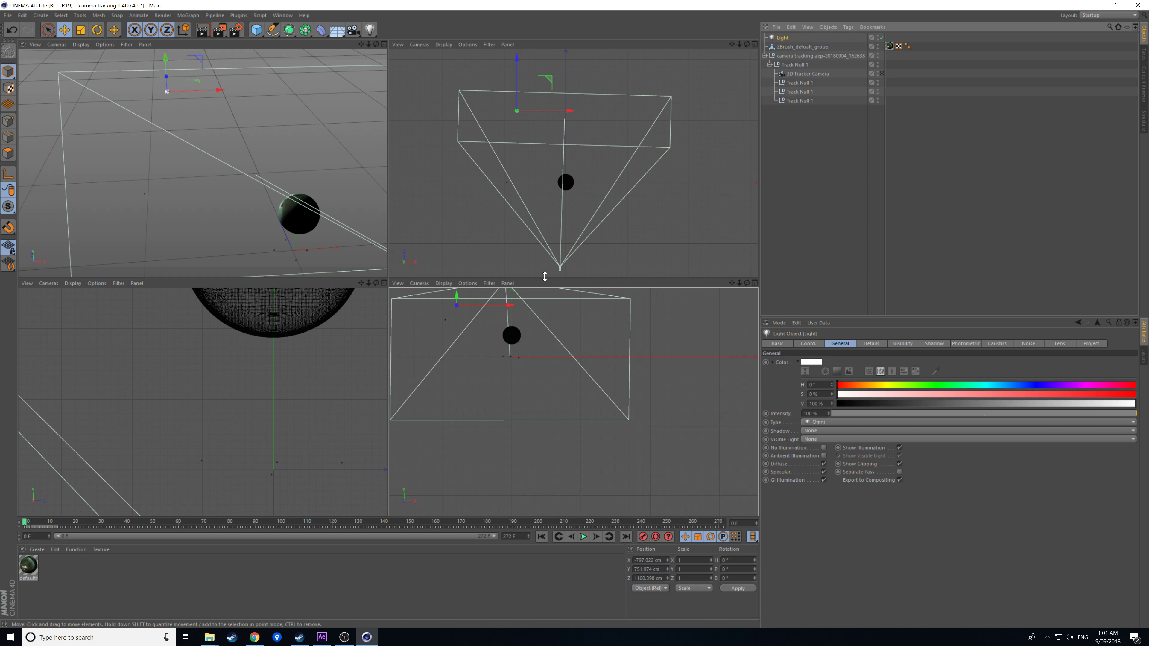
{"action": "left_click_drag", "start_coordinate": [457, 297], "coordinate": [460, 336]}
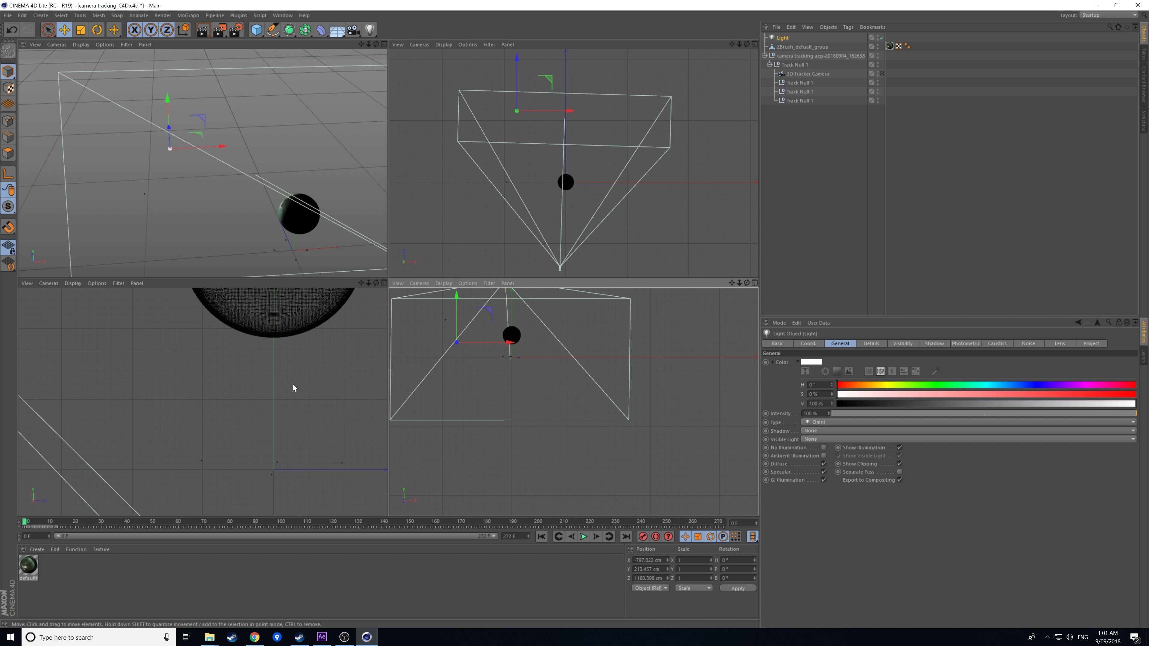
{"action": "left_click_drag", "start_coordinate": [201, 138], "coordinate": [175, 164]}
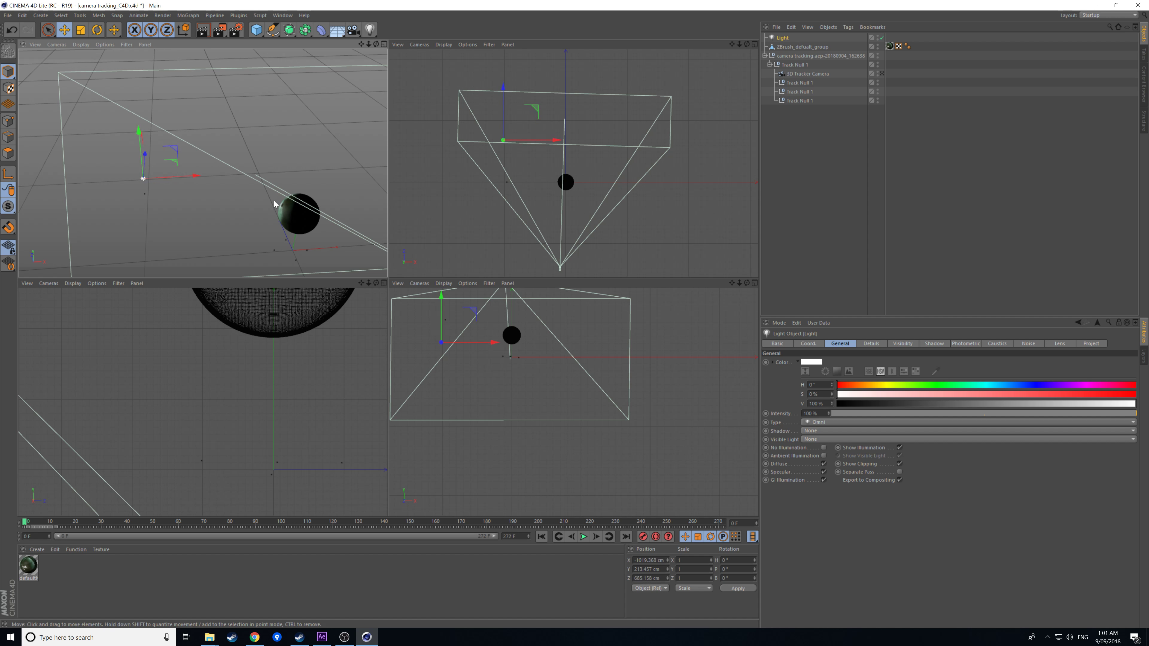
{"action": "left_click_drag", "start_coordinate": [375, 44], "coordinate": [403, 70]}
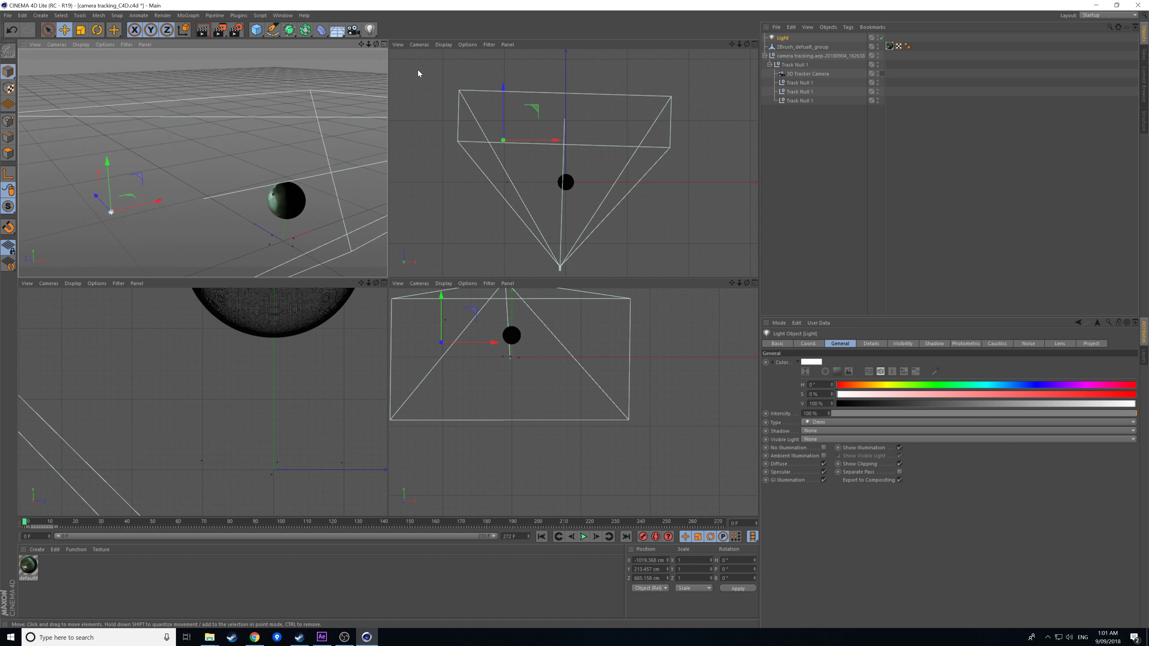
{"action": "left_click_drag", "start_coordinate": [849, 388], "coordinate": [910, 398]}
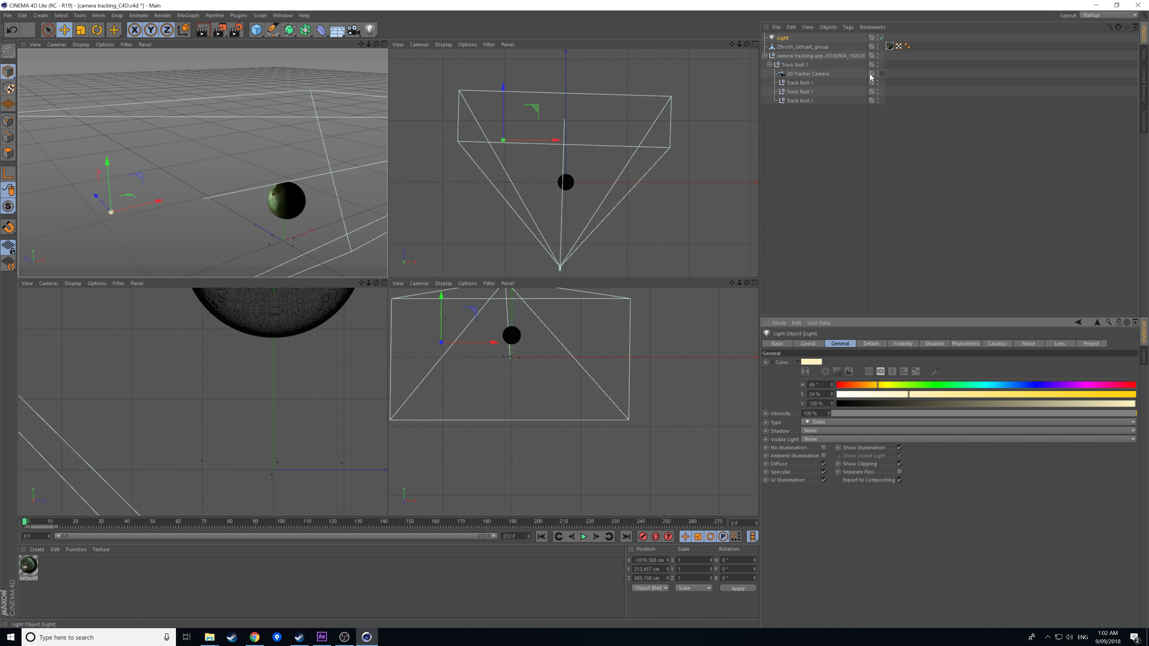
Orbit the perspective view and bring up the Light toolbar flyout.
{"action": "left_click_drag", "start_coordinate": [329, 160], "coordinate": [256, 204]}
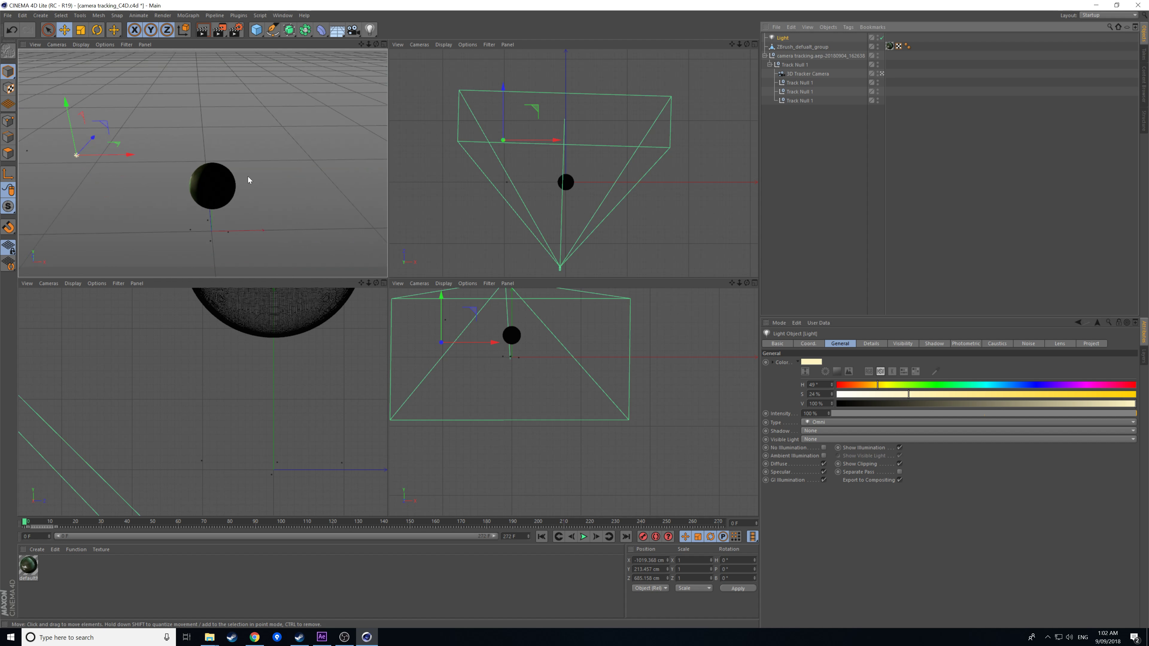
{"action": "left_click", "coordinate": [370, 30]}
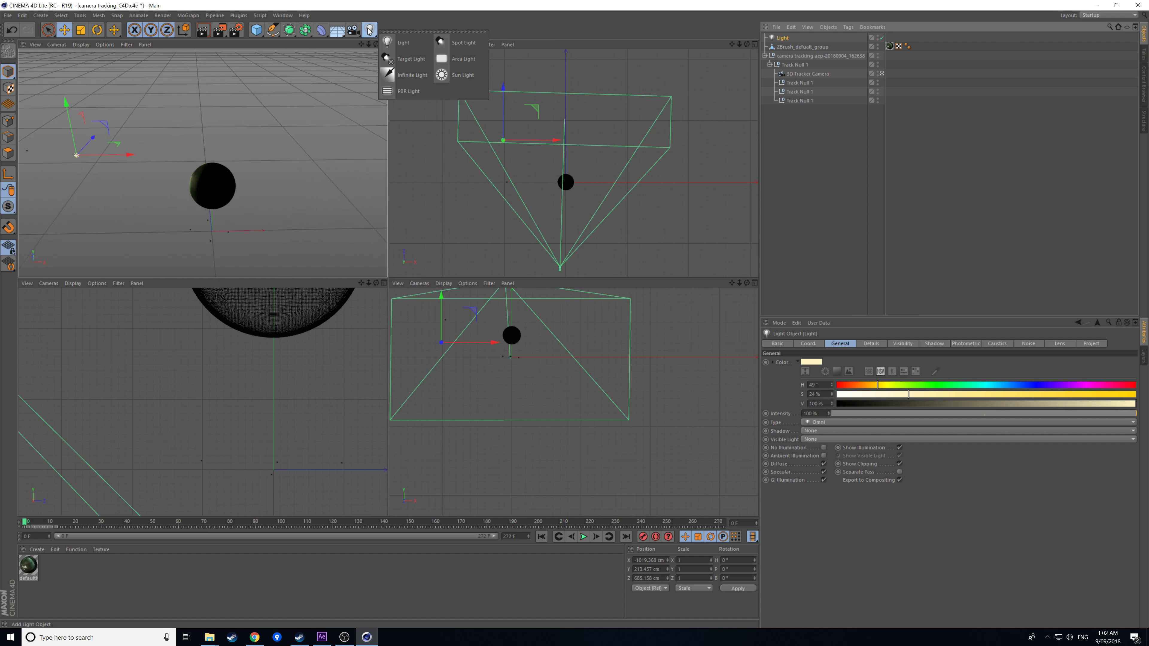
Add an infinite light at 61% intensity, check it at frame 58, and save the scene.
{"action": "left_click", "coordinate": [407, 76]}
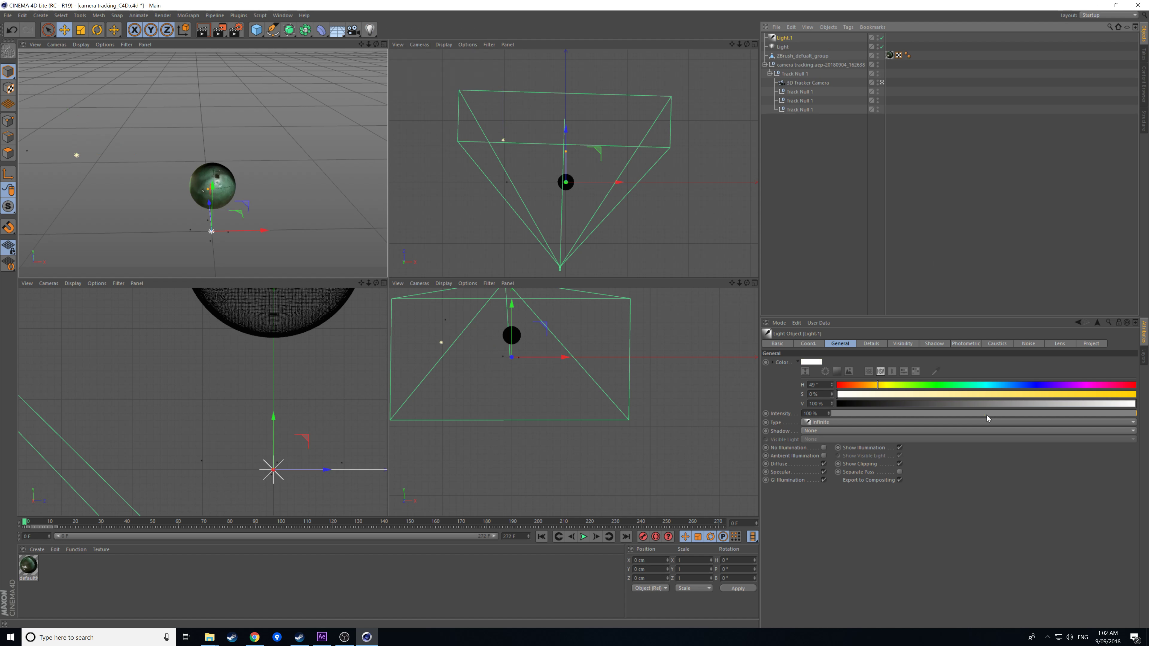
{"action": "left_click_drag", "start_coordinate": [896, 415], "coordinate": [998, 413]}
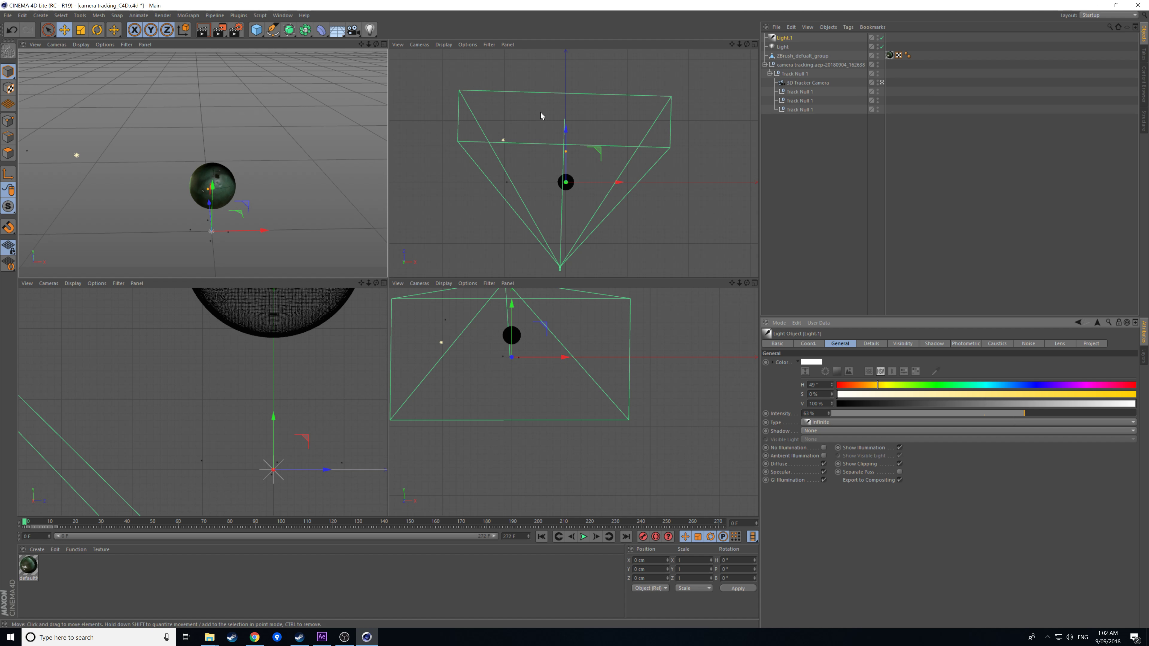
{"action": "left_click", "coordinate": [882, 83]}
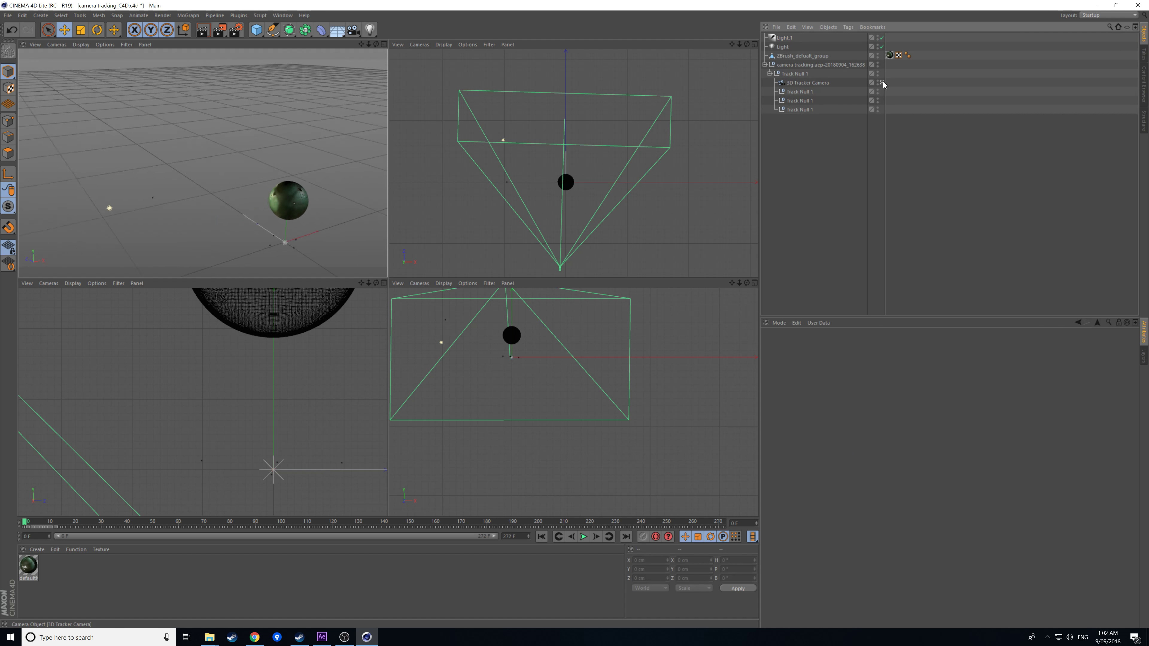
{"action": "left_click_drag", "start_coordinate": [52, 525], "coordinate": [271, 521]}
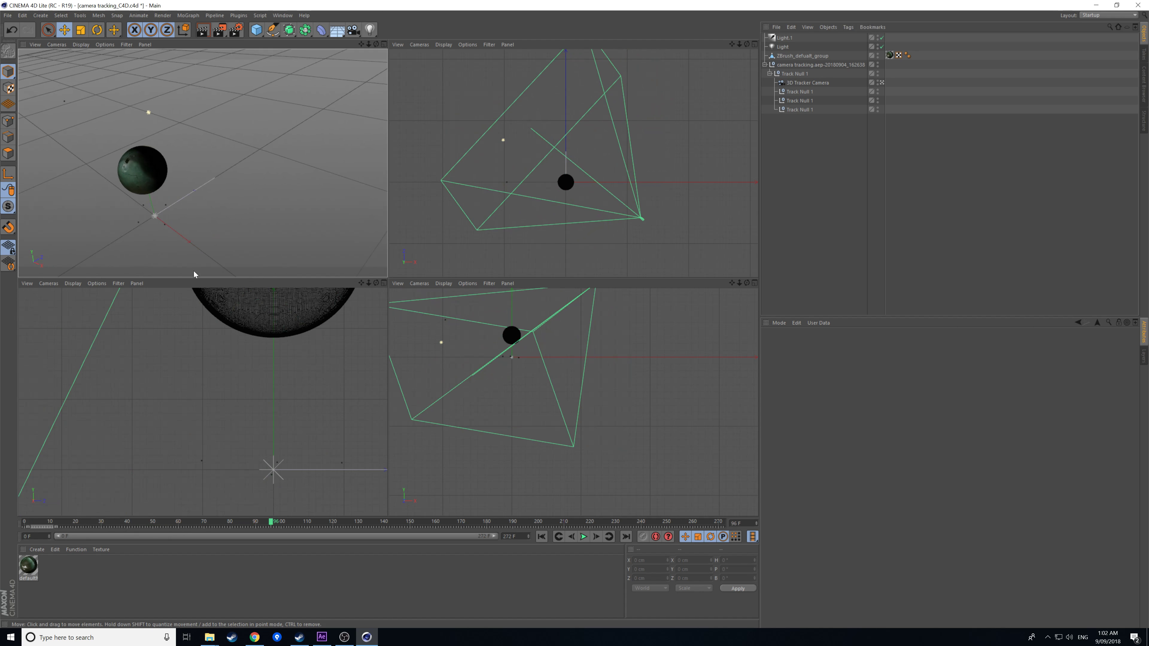
{"action": "left_click", "coordinate": [7, 16]}
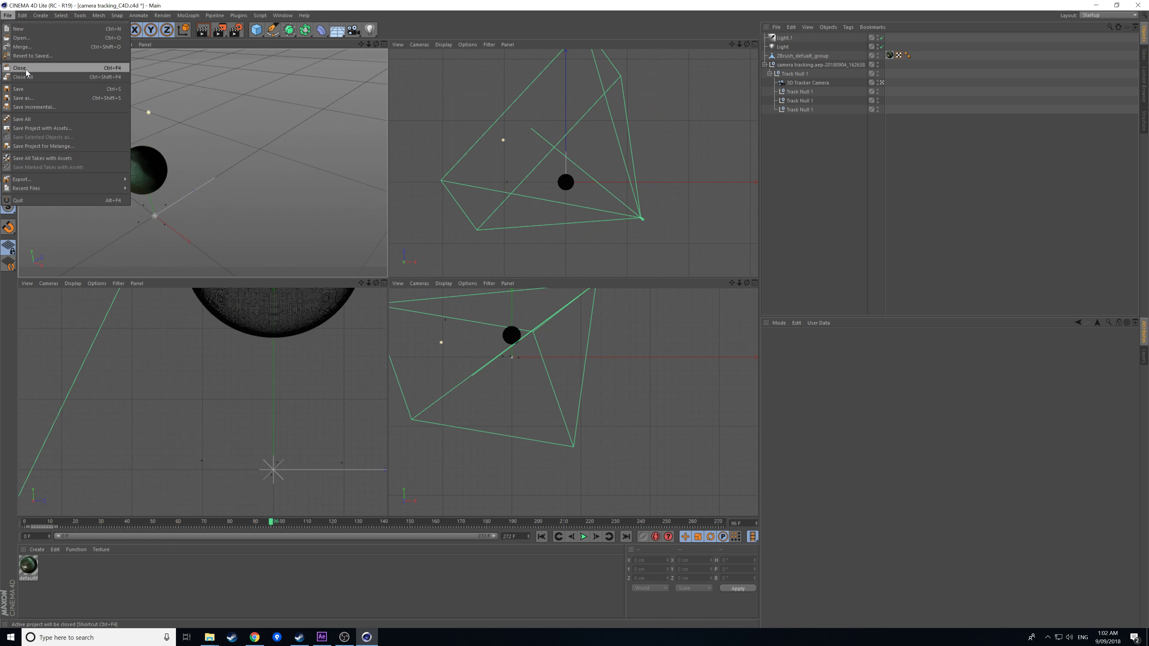
{"action": "left_click", "coordinate": [32, 90]}
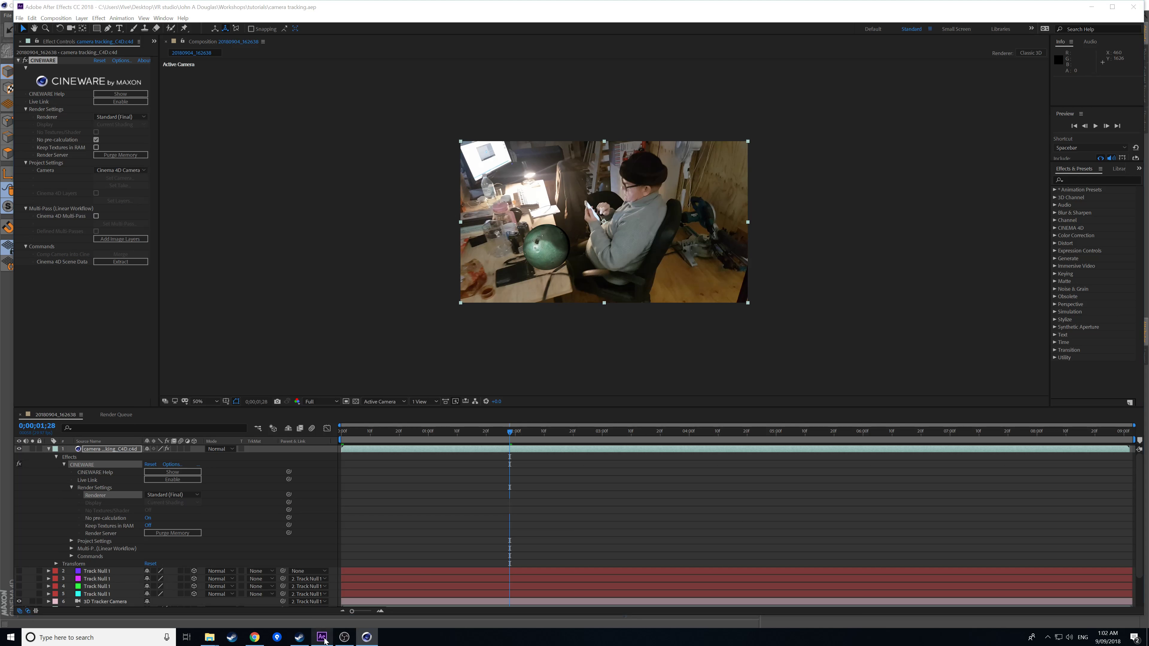
{"action": "left_click", "coordinate": [321, 637]}
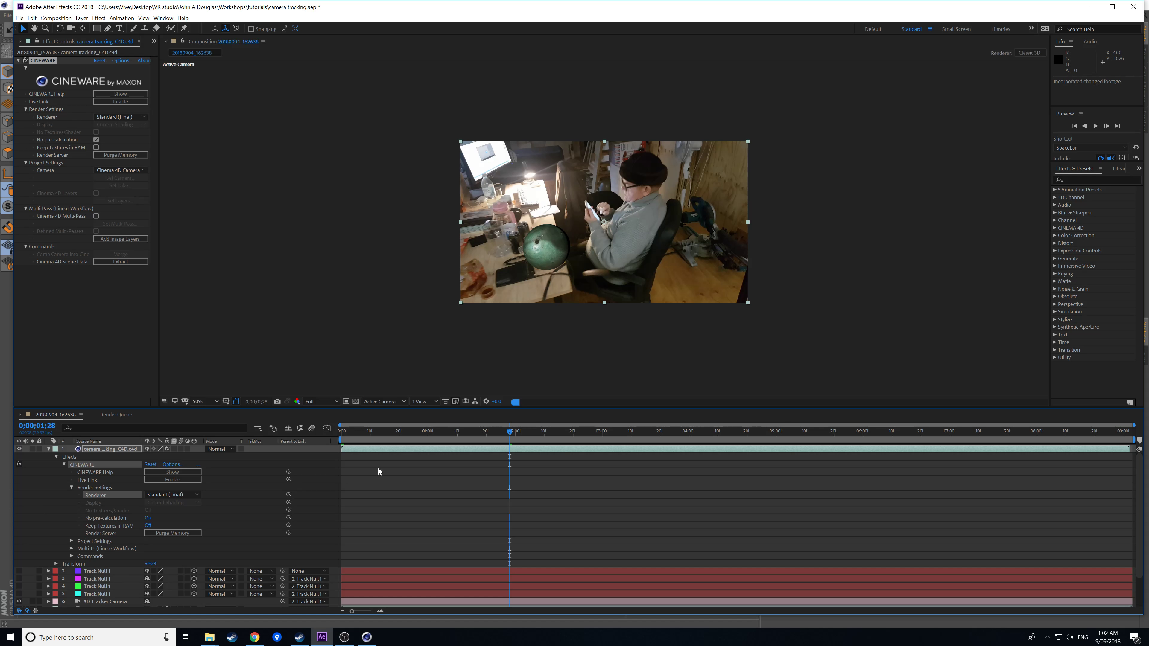
{"action": "left_click_drag", "start_coordinate": [405, 429], "coordinate": [333, 422]}
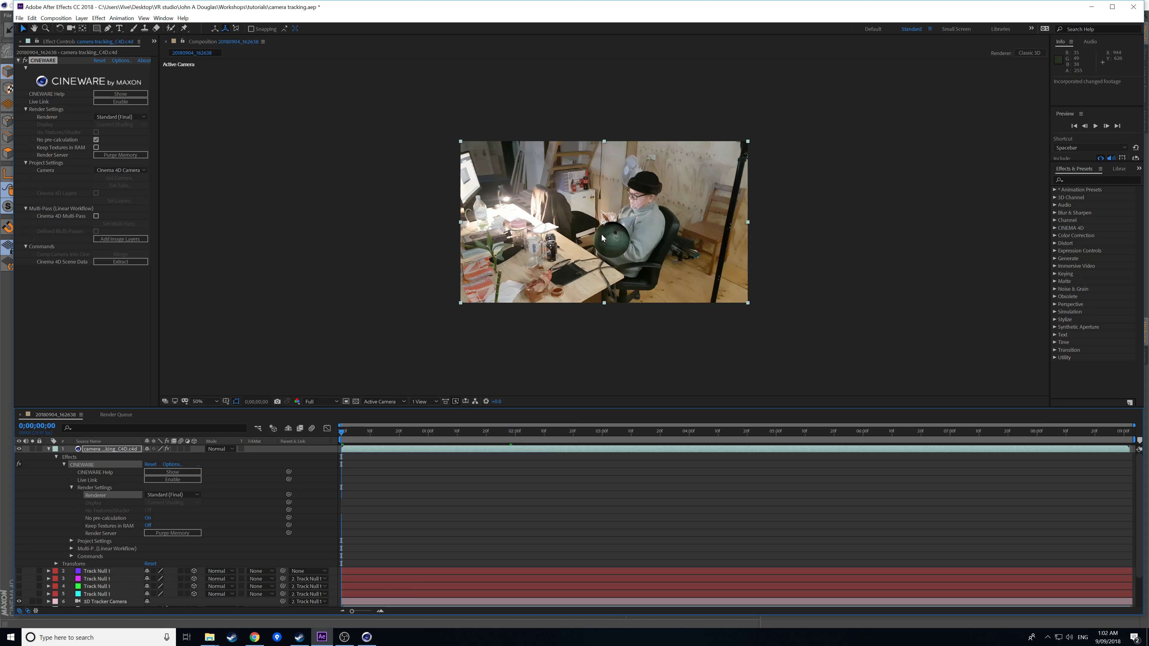
{"action": "left_click_drag", "start_coordinate": [399, 439], "coordinate": [659, 440]}
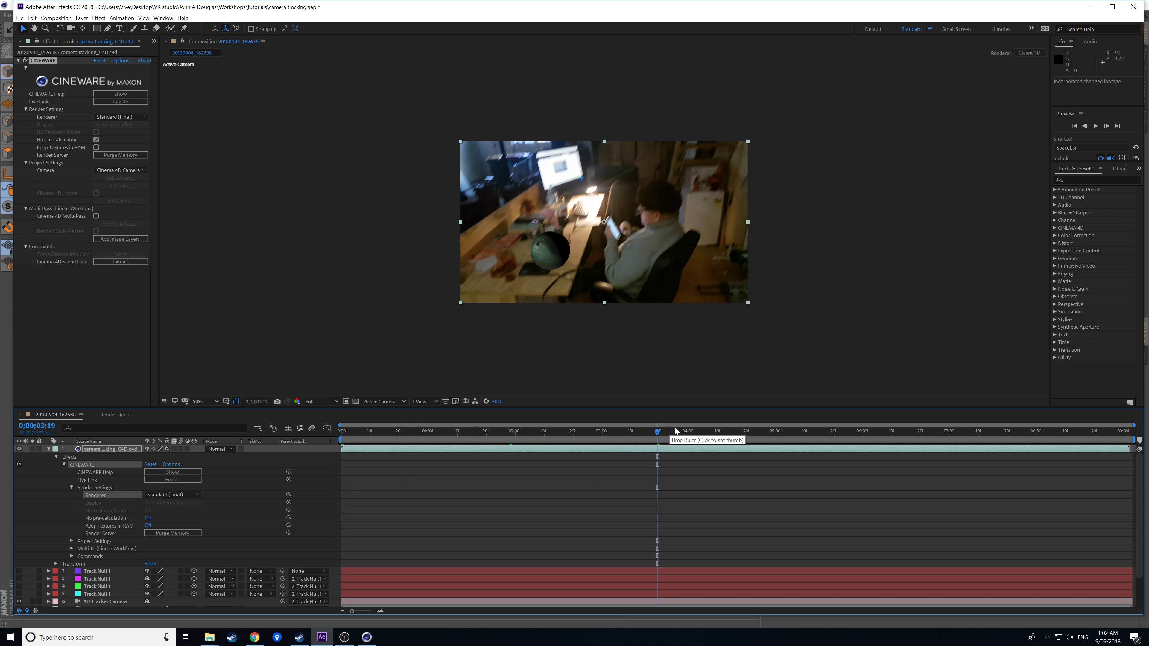
{"action": "left_click_drag", "start_coordinate": [687, 433], "coordinate": [704, 436]}
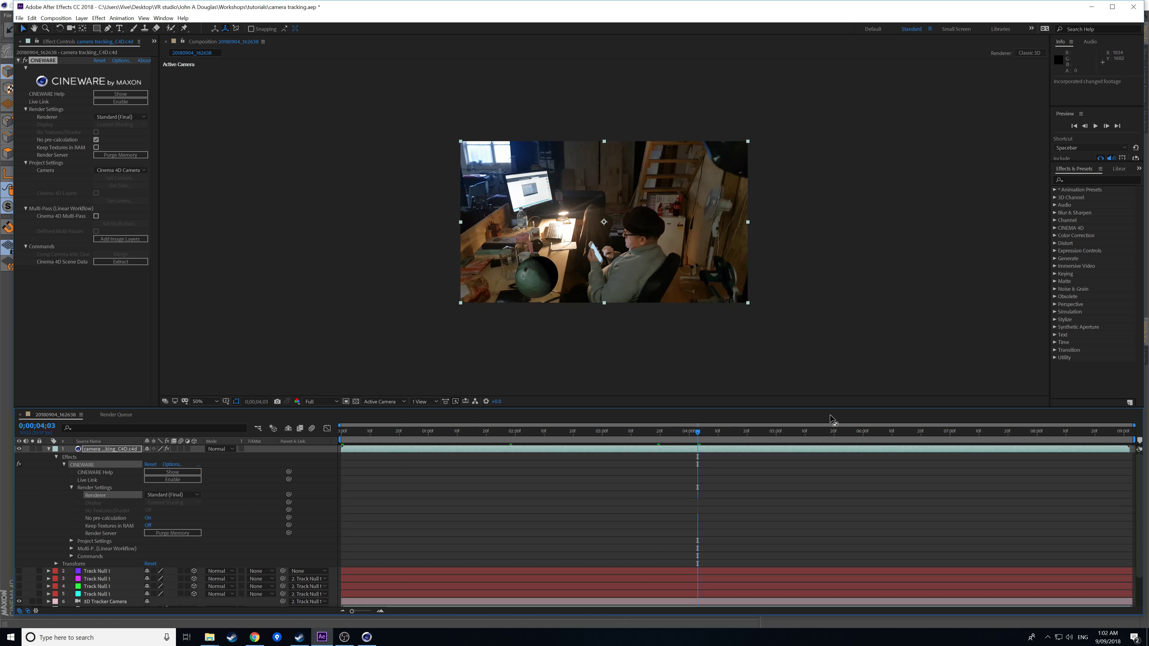
{"action": "left_click", "coordinate": [891, 433]}
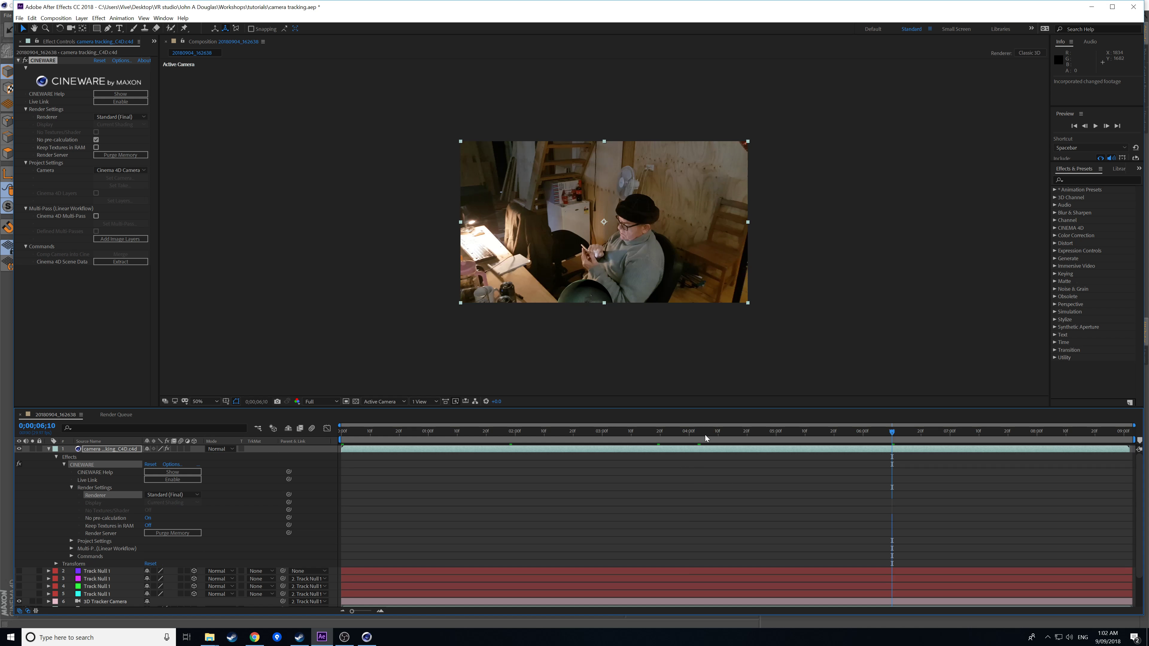
{"action": "left_click", "coordinate": [693, 435]}
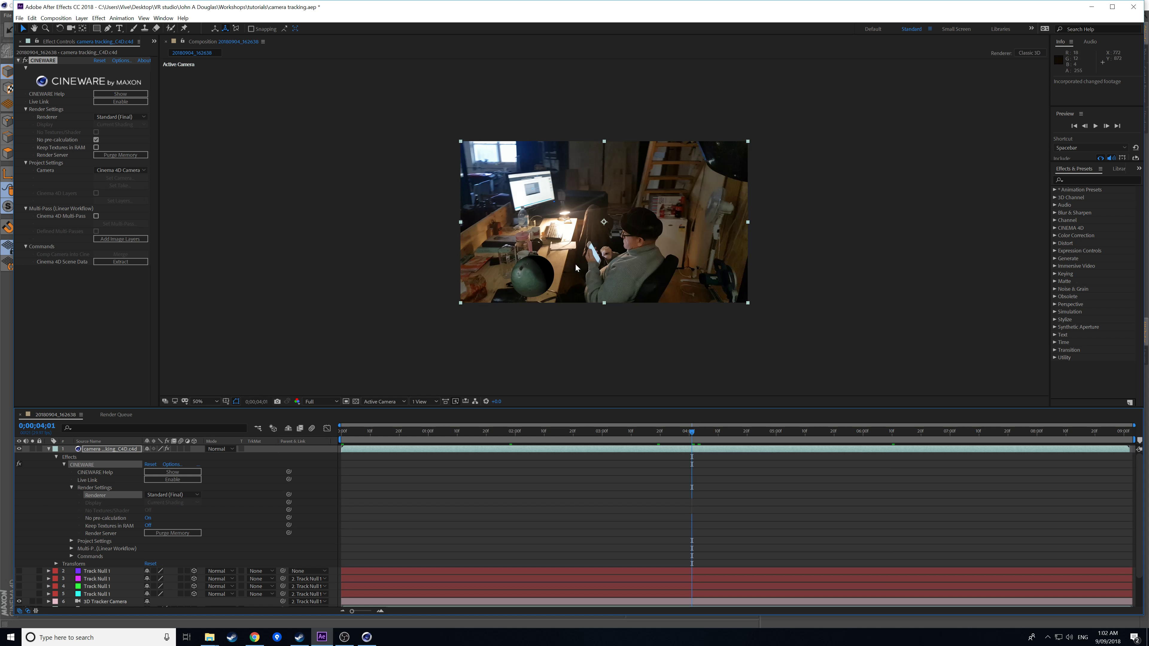
{"action": "left_click", "coordinate": [628, 431]}
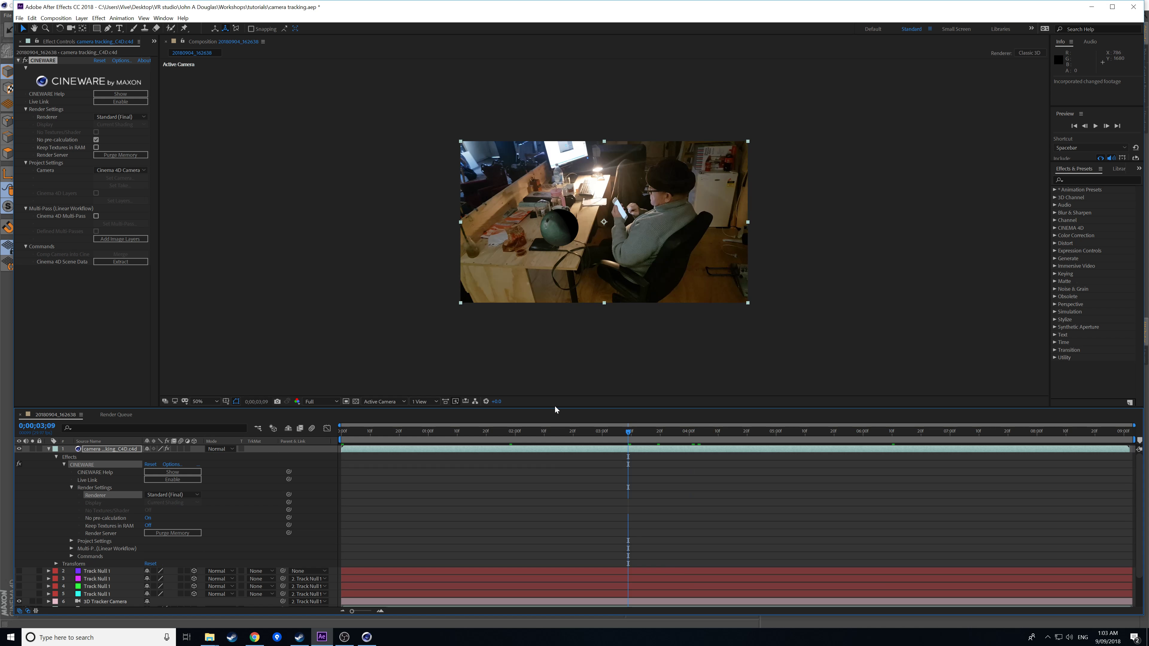
{"action": "left_click", "coordinate": [548, 430]}
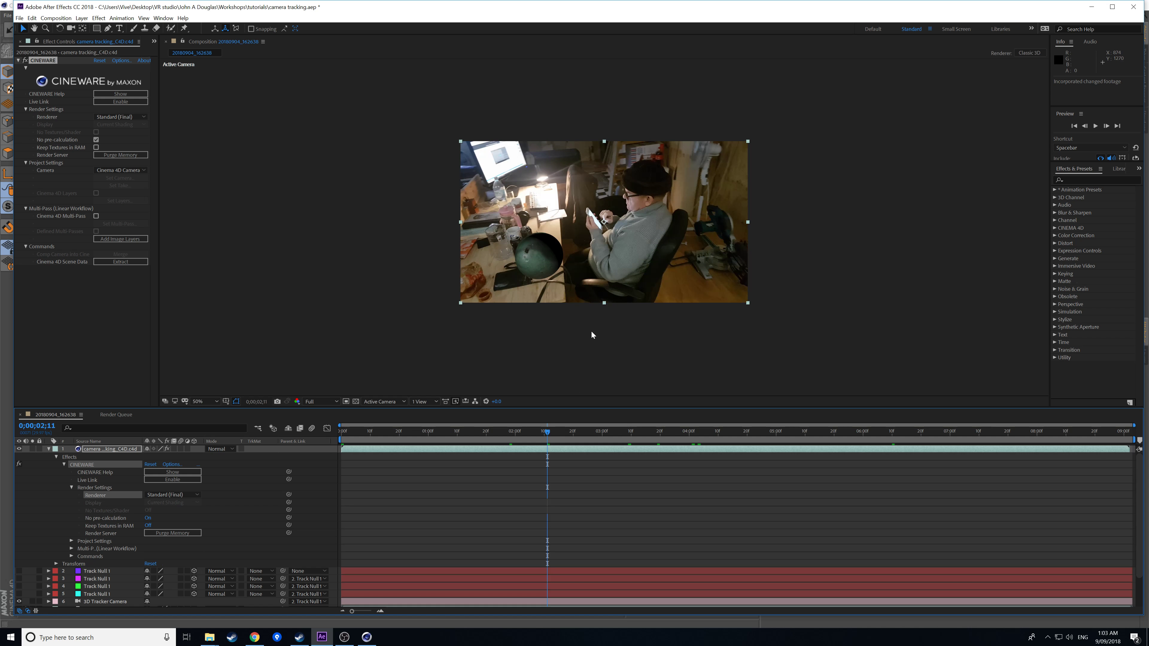
{"action": "left_click", "coordinate": [366, 637]}
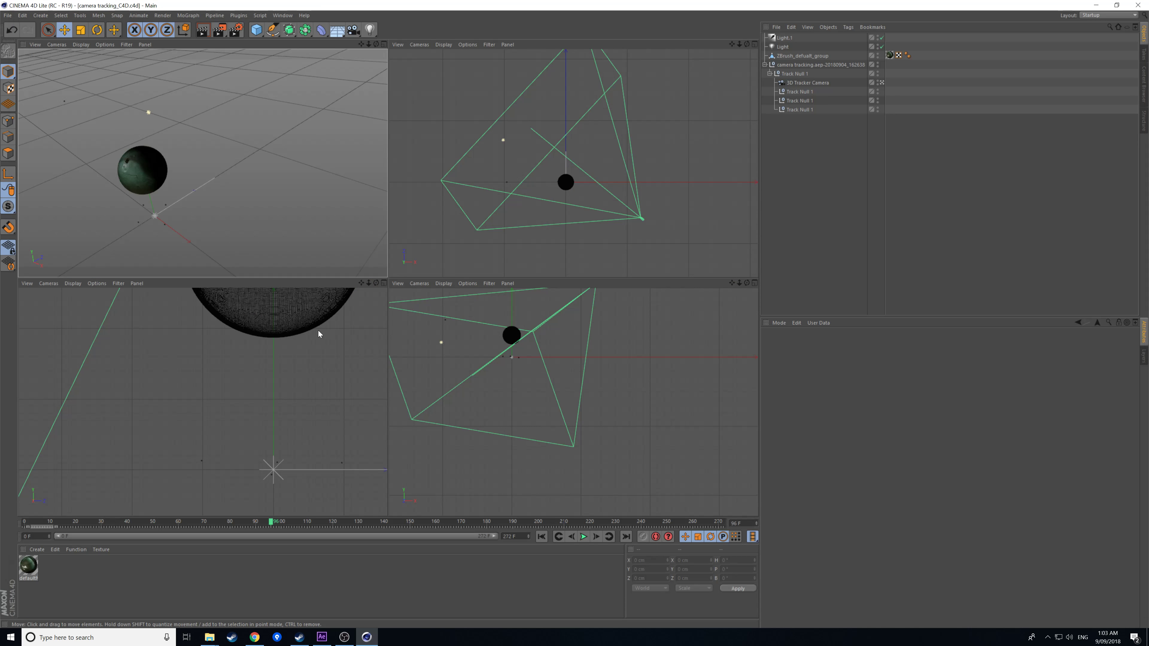
Slide the warm light across the floor plane to a new spot around the sphere.
{"action": "left_click", "coordinate": [783, 47]}
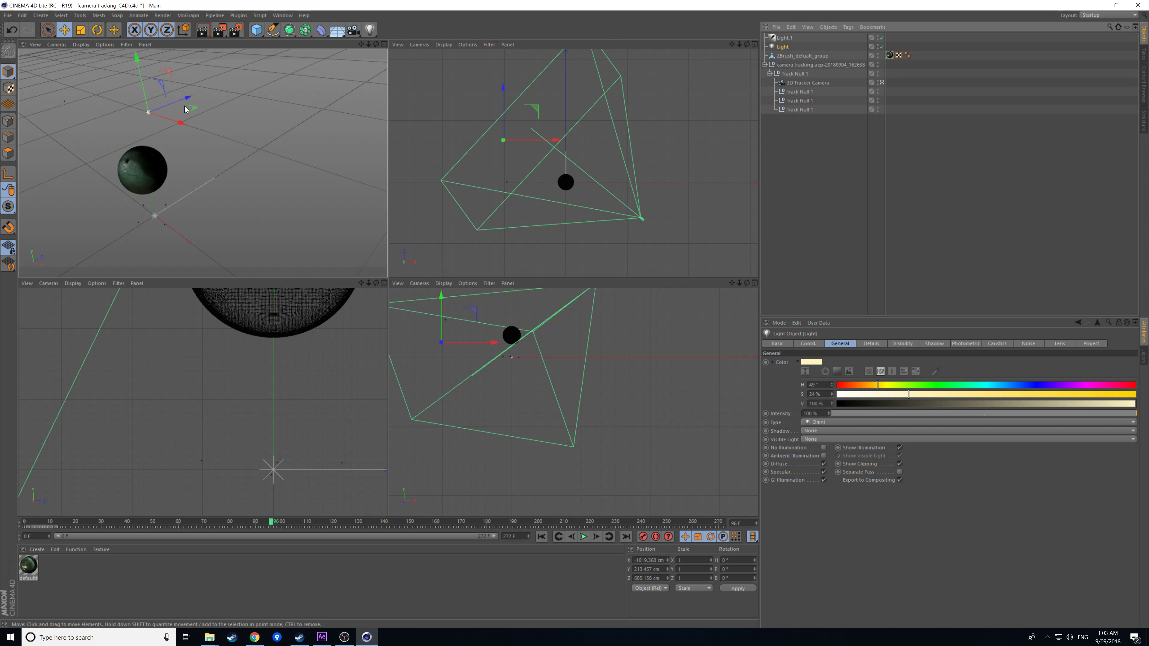
{"action": "left_click_drag", "start_coordinate": [192, 108], "coordinate": [221, 107]}
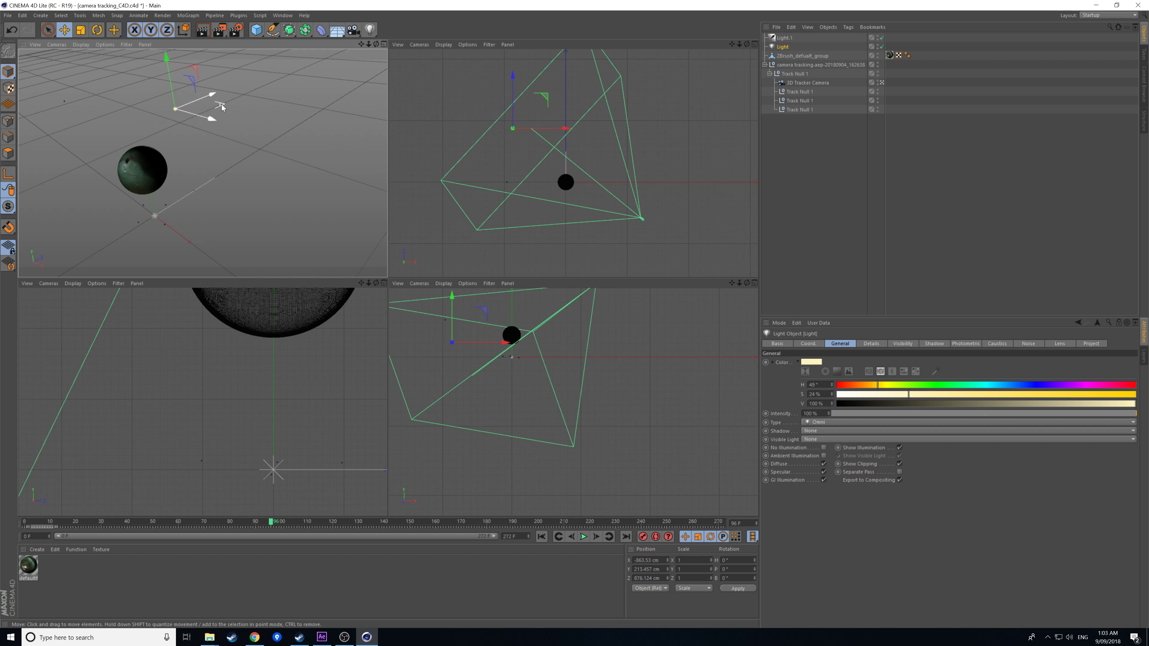
{"action": "mouse_move", "coordinate": [221, 107]}
{"action": "left_mouse_down"}
{"action": "mouse_move", "coordinate": [210, 109]}
{"action": "mouse_move", "coordinate": [244, 109]}
{"action": "left_mouse_up"}
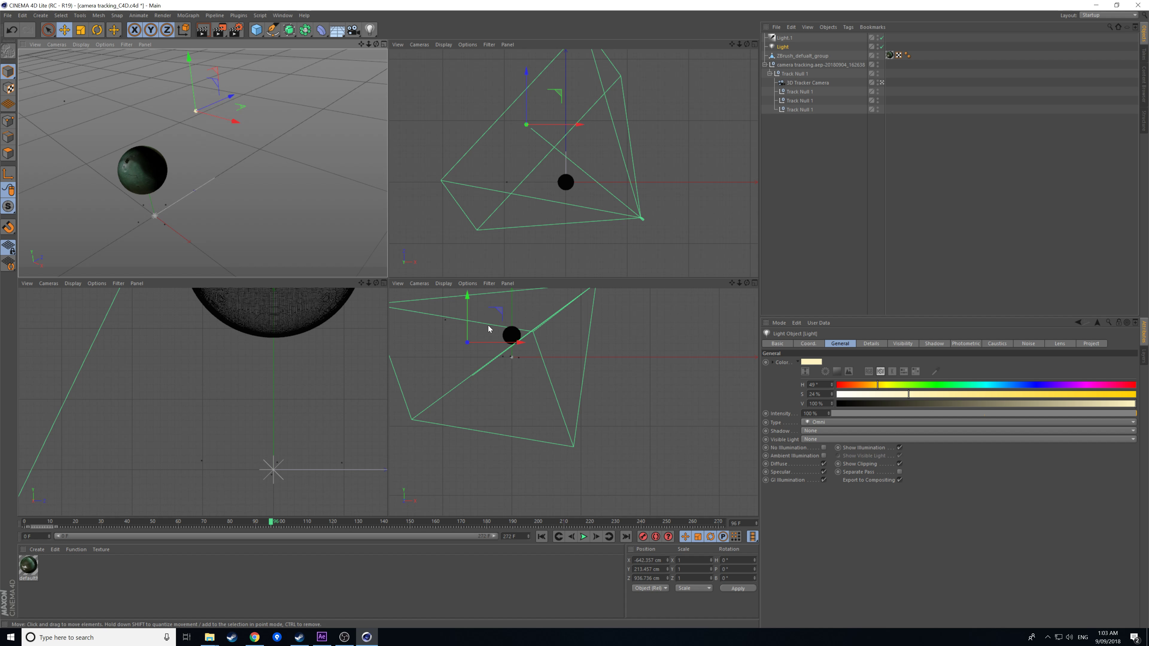
{"action": "left_click_drag", "start_coordinate": [243, 109], "coordinate": [251, 109]}
Save the Cinema 4D scene with the moved light and return to After Effects.
{"action": "left_click", "coordinate": [8, 15]}
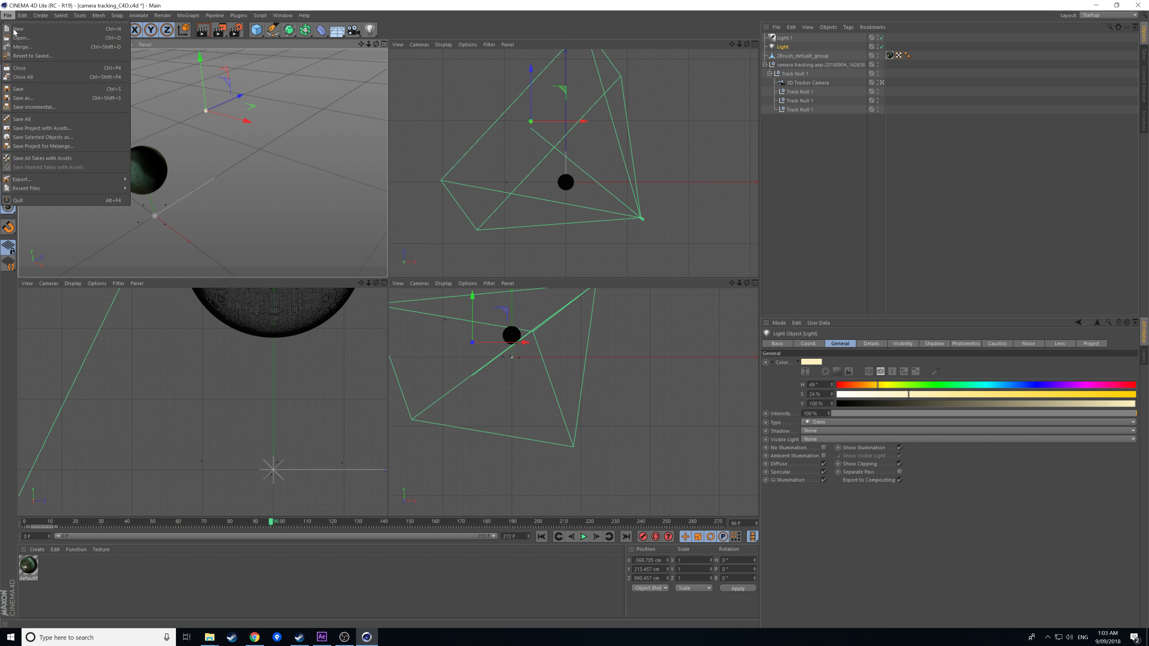
{"action": "left_click", "coordinate": [32, 89]}
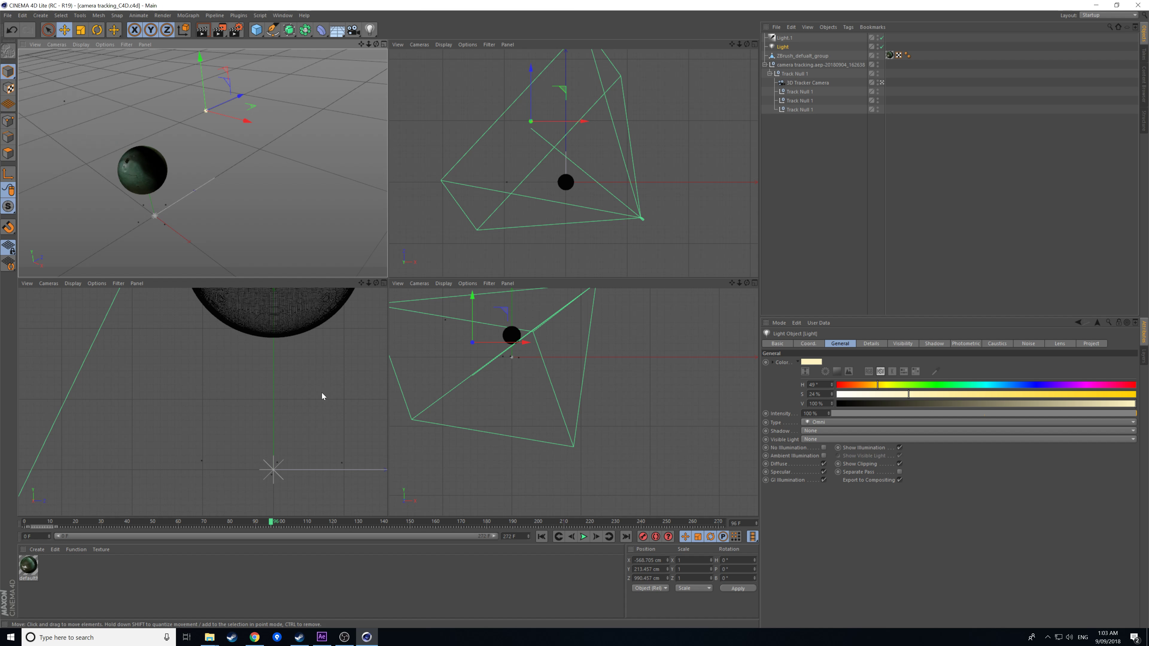
{"action": "left_click", "coordinate": [322, 637]}
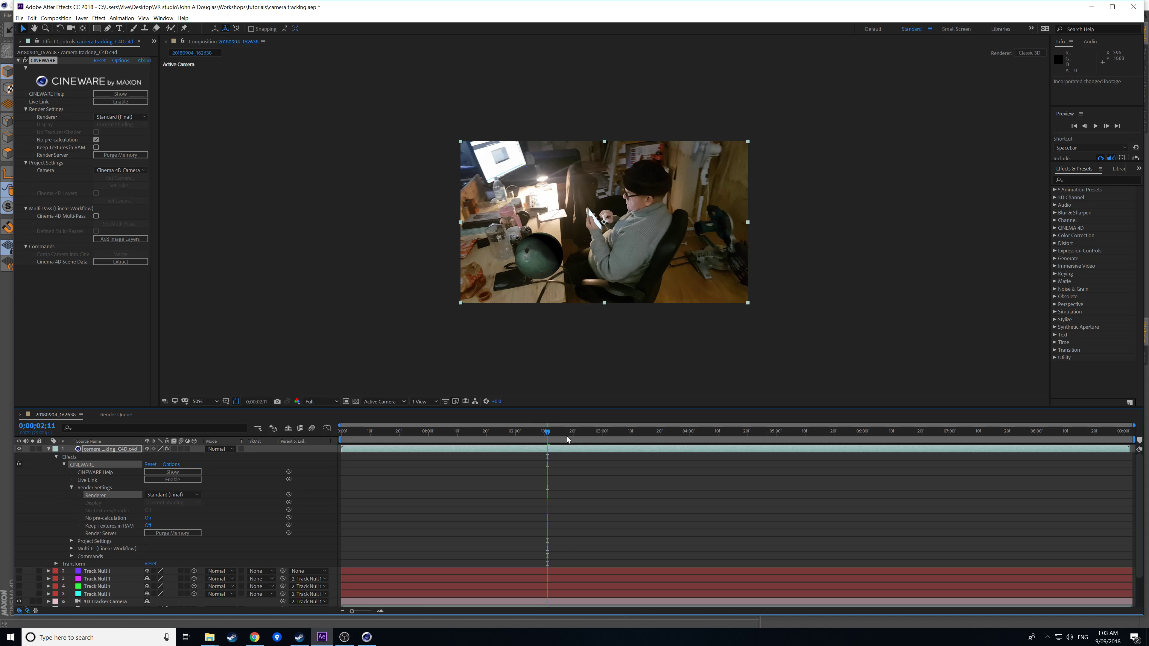
{"action": "left_click", "coordinate": [579, 431]}
{"action": "left_click", "coordinate": [594, 433]}
{"action": "left_click", "coordinate": [615, 432]}
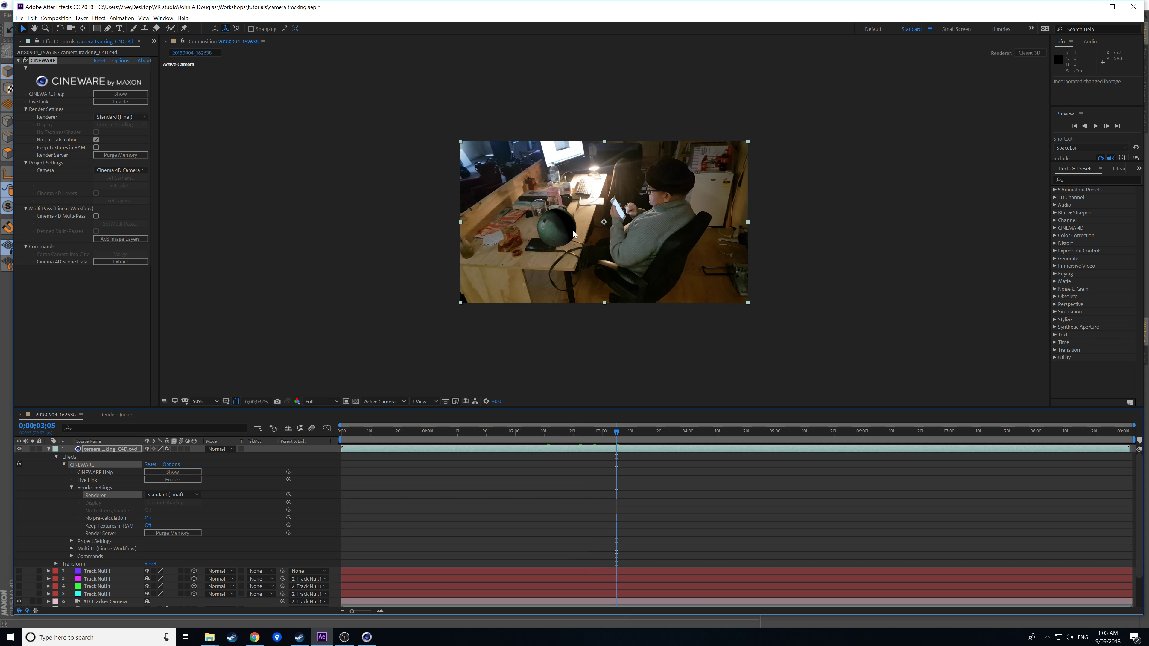
{"action": "left_click", "coordinate": [660, 429]}
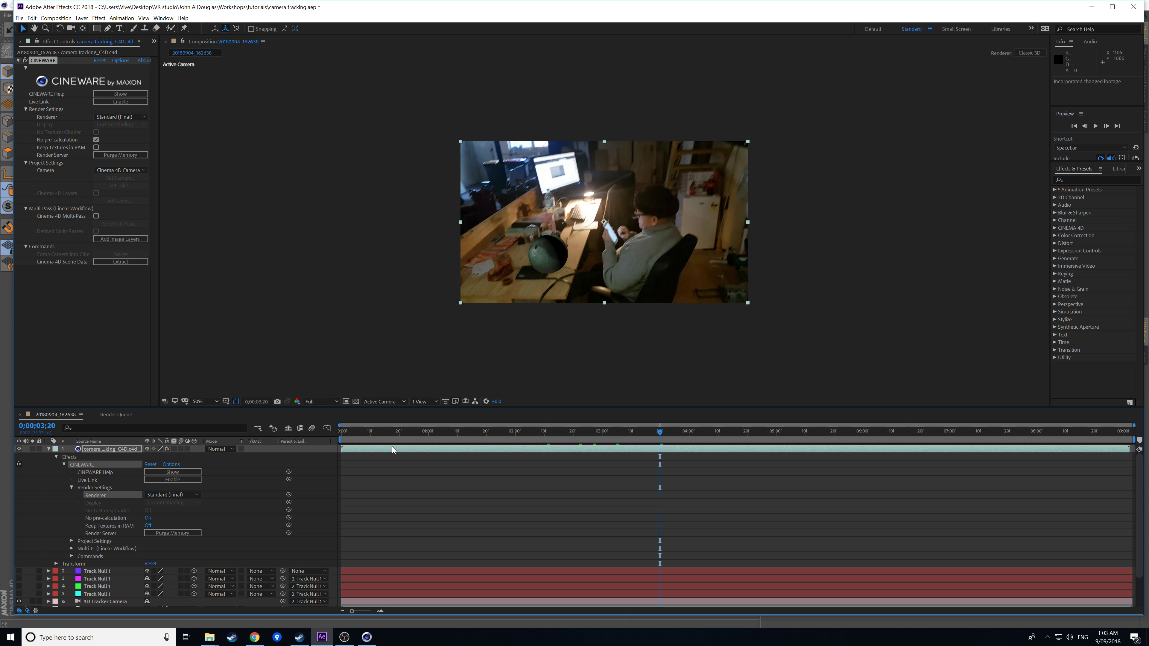
{"action": "left_click", "coordinate": [362, 432]}
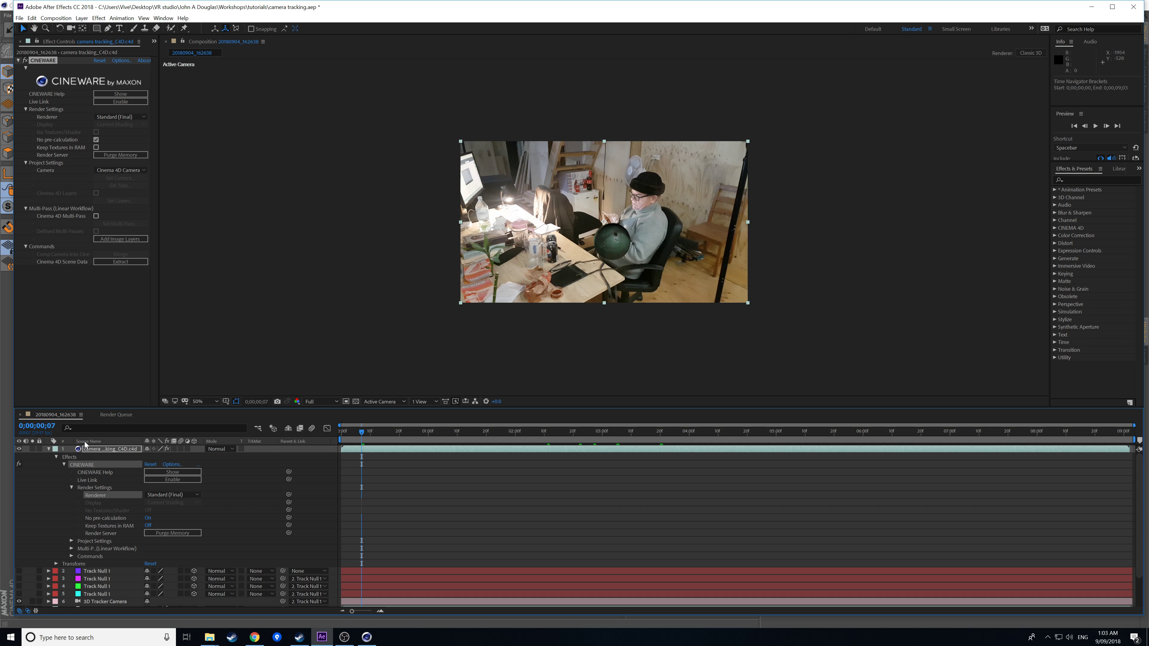
{"action": "left_click", "coordinate": [55, 18]}
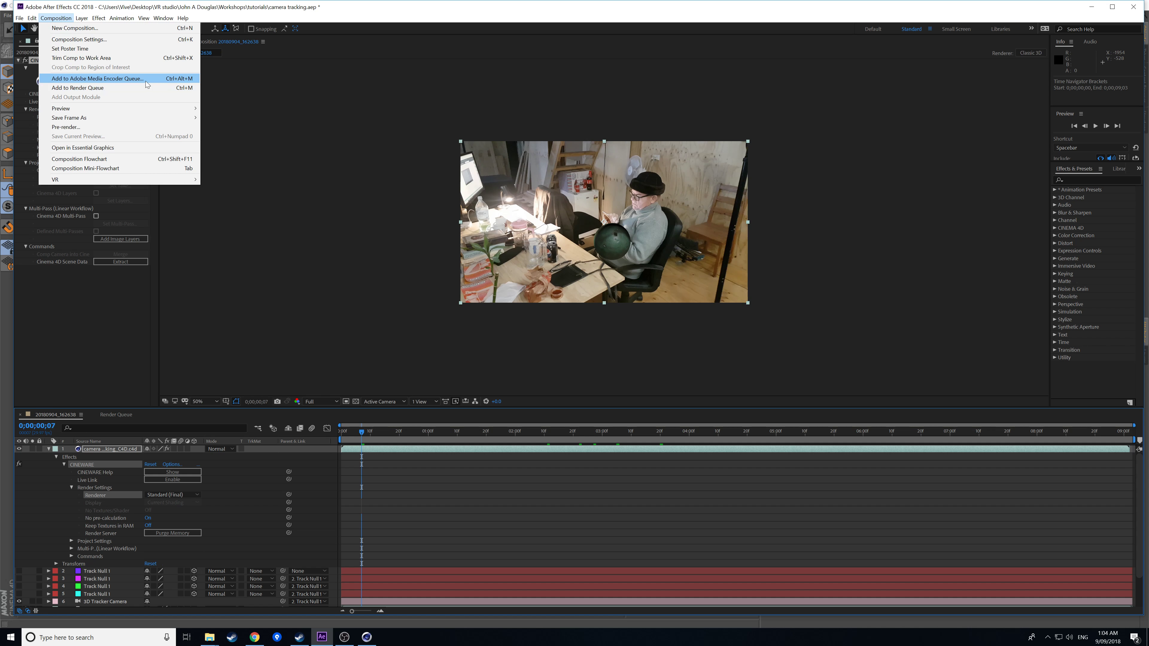
{"action": "left_click", "coordinate": [344, 154]}
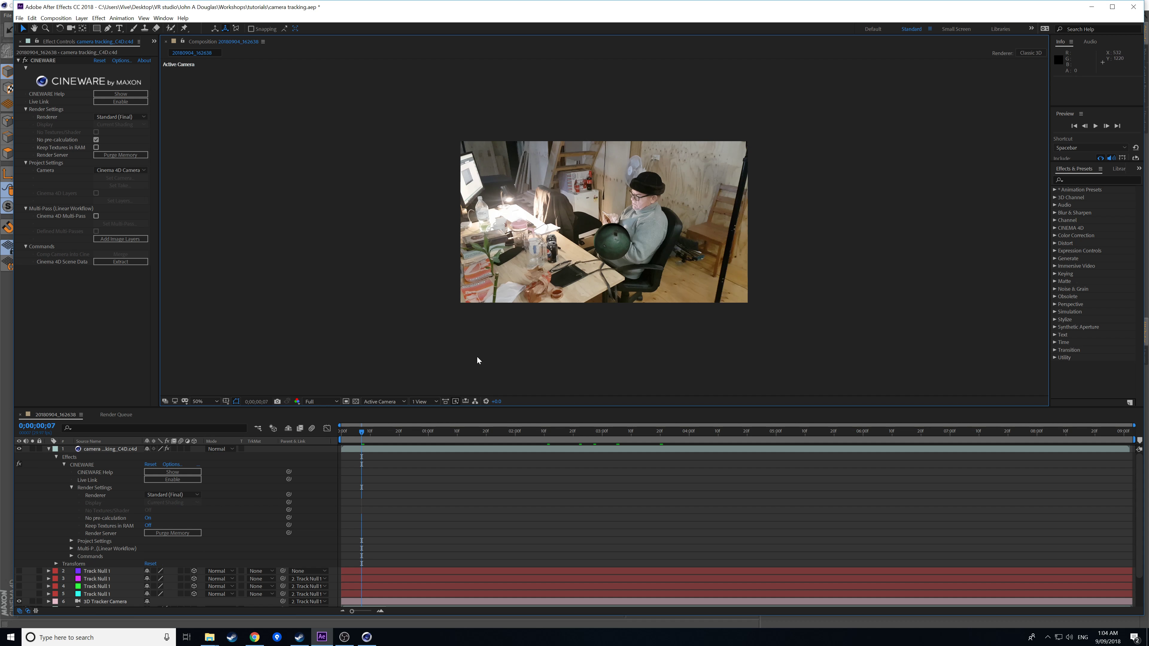
{"action": "left_click", "coordinate": [1095, 126]}
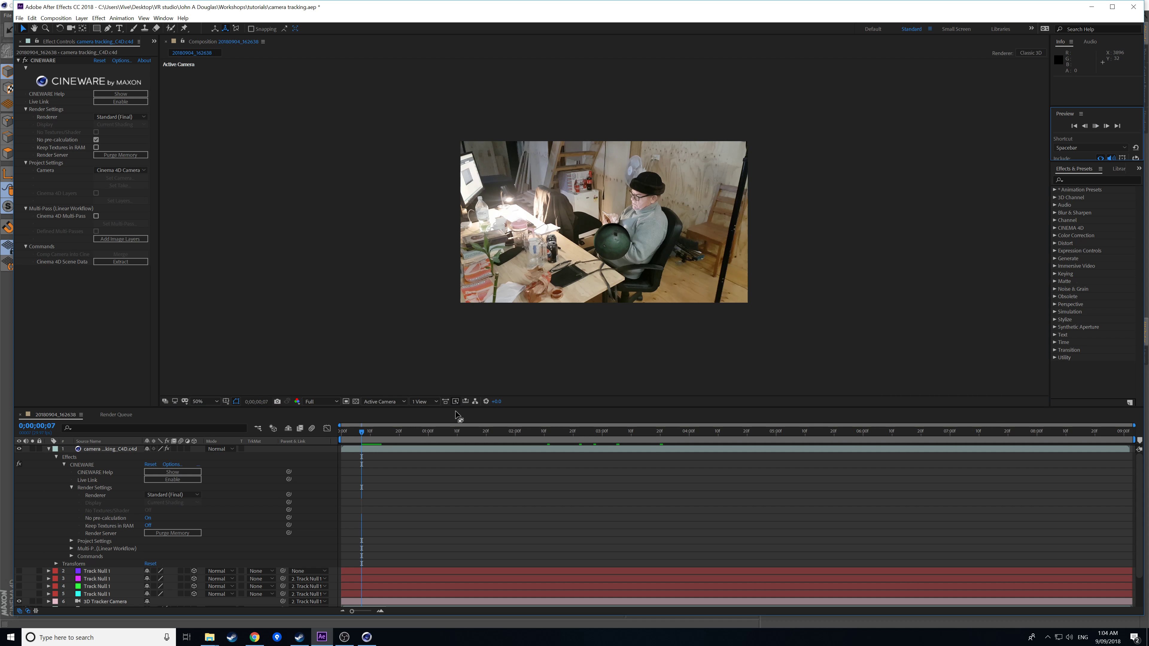
{"action": "left_click", "coordinate": [1095, 126]}
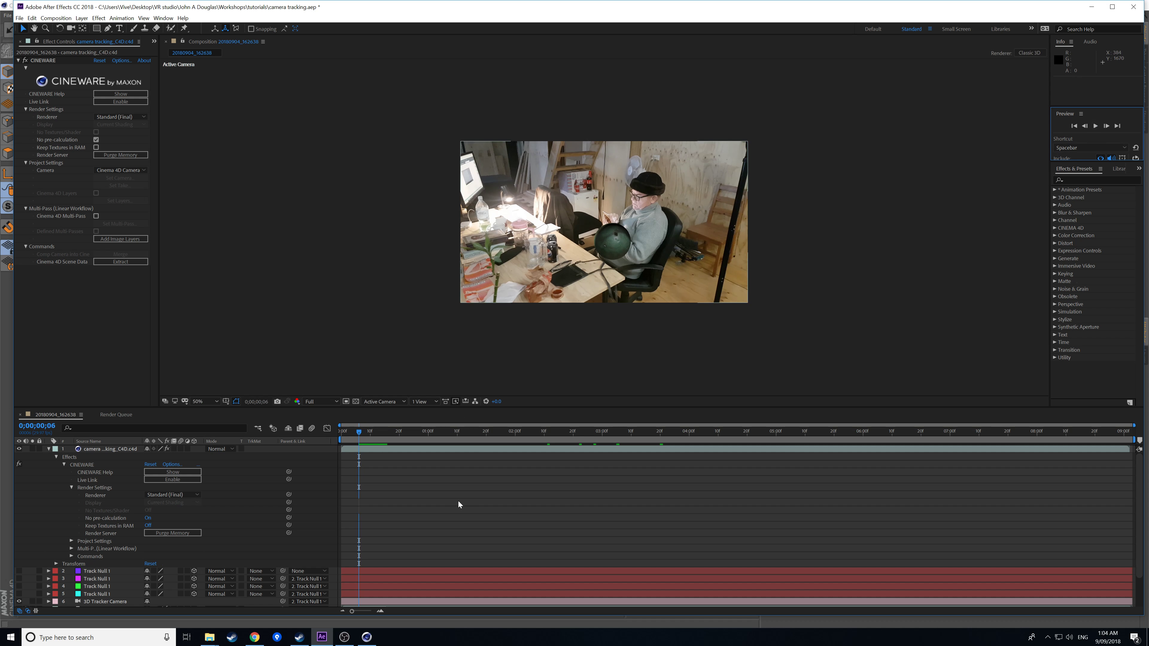